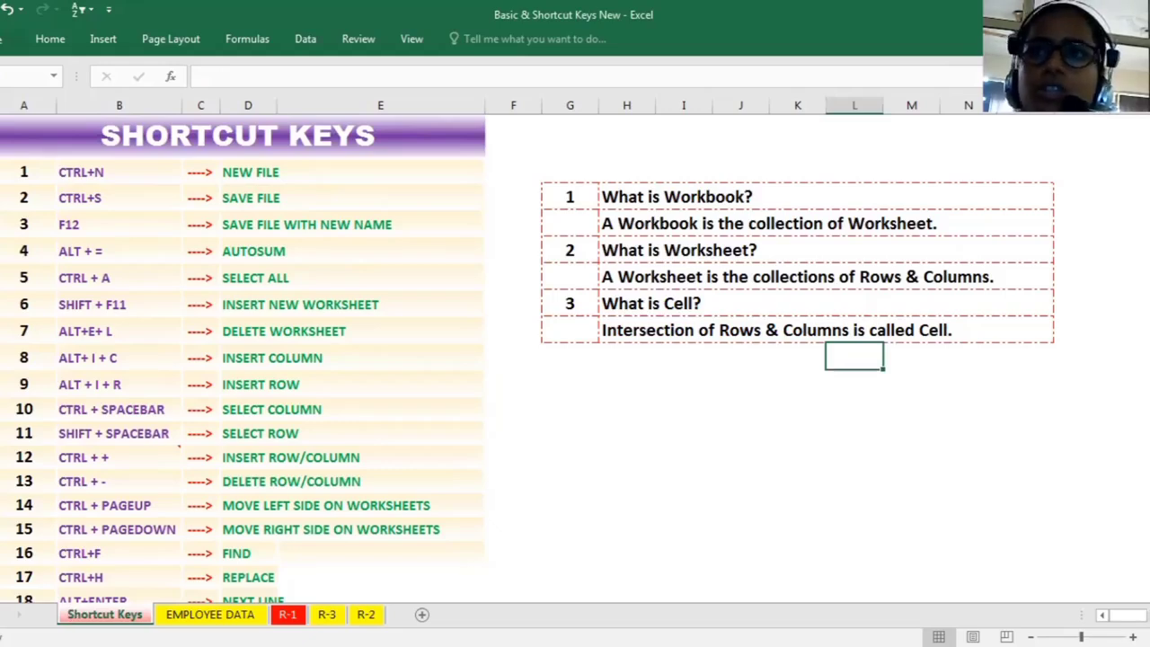
Look through the EMPLOYEE DATA, R-1, R-3 and R-2 worksheets and return to the Shortcut Keys sheet
key("ctrl+Page_Down")
key("ctrl+Page_Down")
key("ctrl+Page_Down")
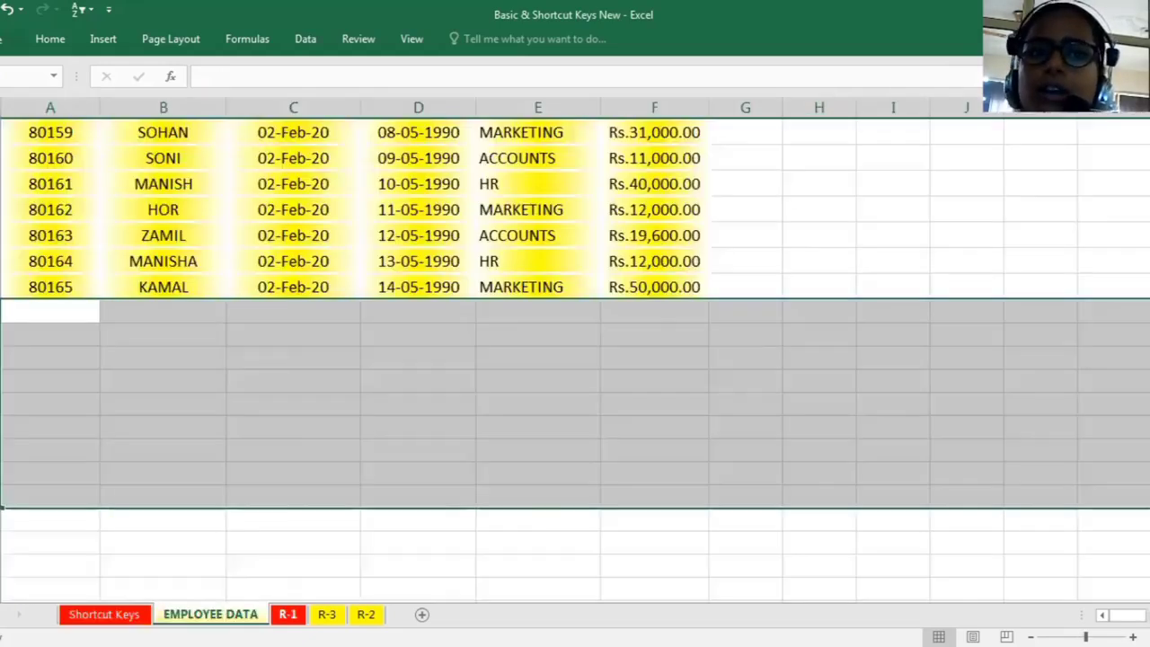
key("ctrl+Page_Down")
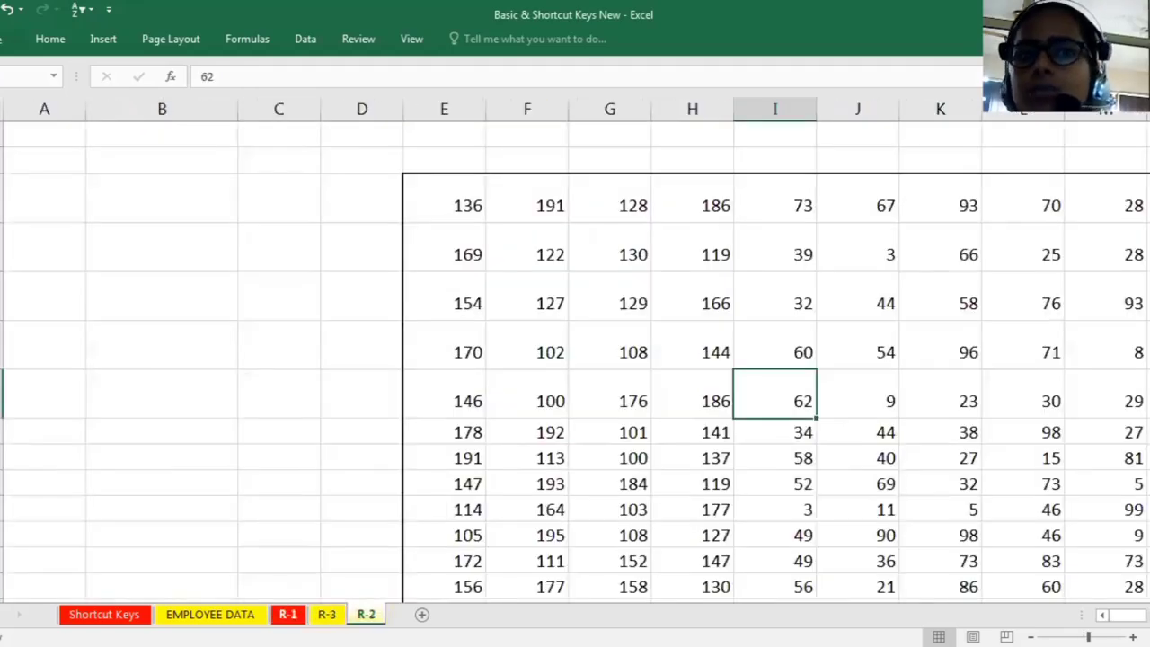
key("ctrl+Page_Up")
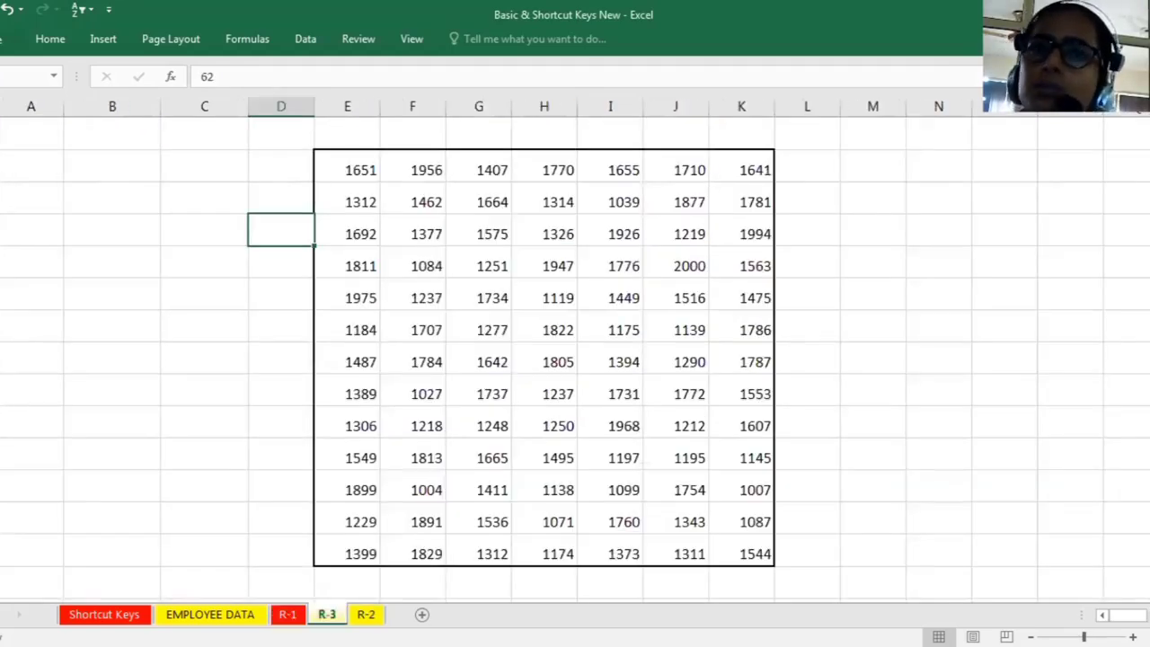
left_click(104, 614)
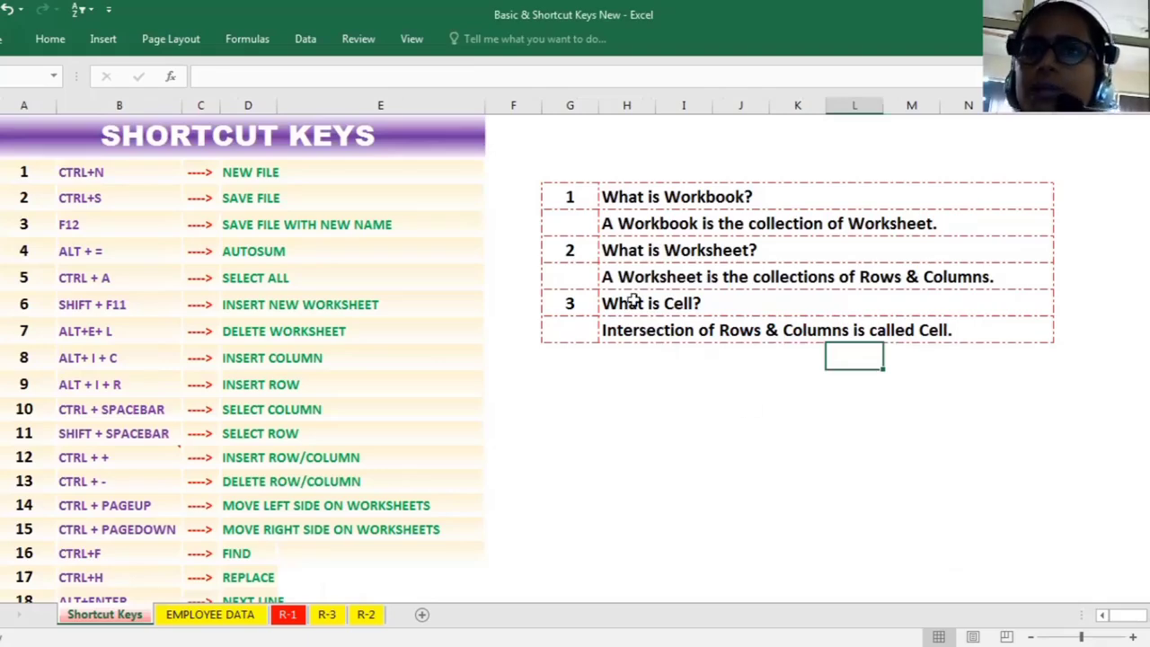
Highlight part of the shortcut list, its columns A to E and the rows of shortcuts 3 to 11, and clear the selection
left_click_drag(213, 149, 481, 357)
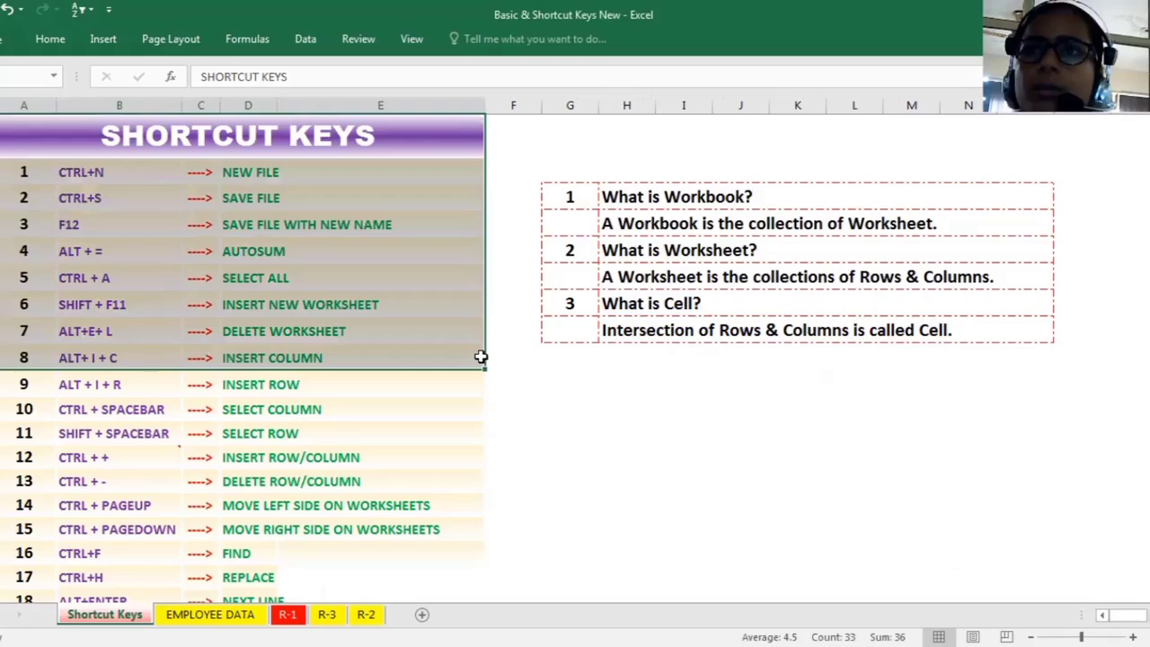
left_click(692, 249)
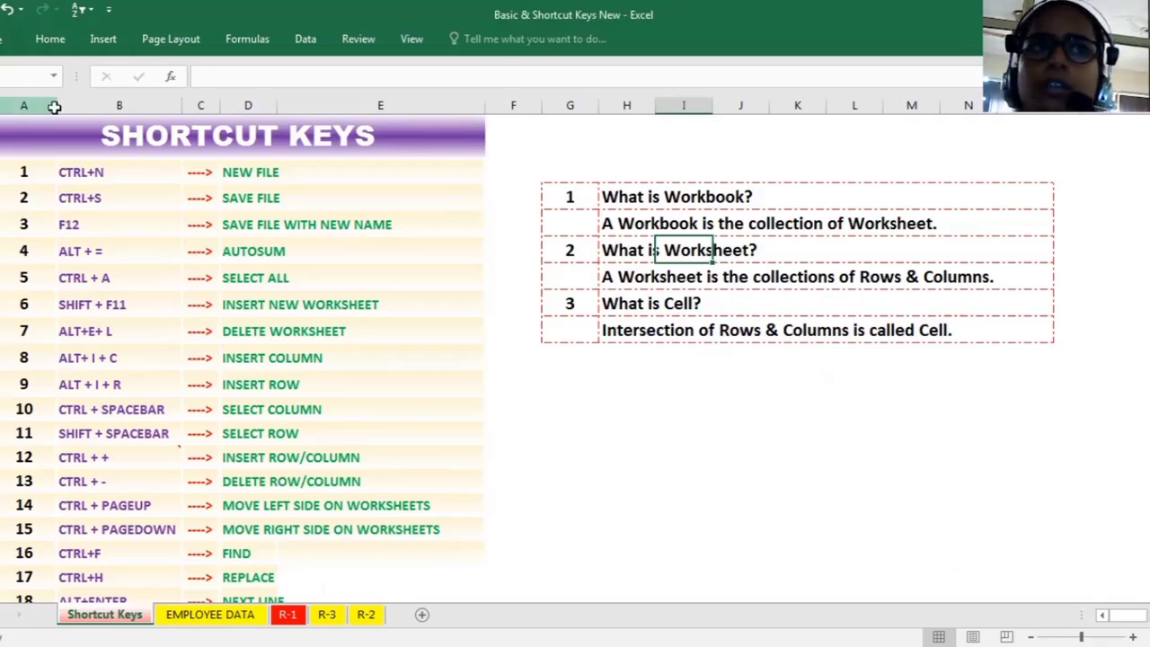
left_click(25, 105)
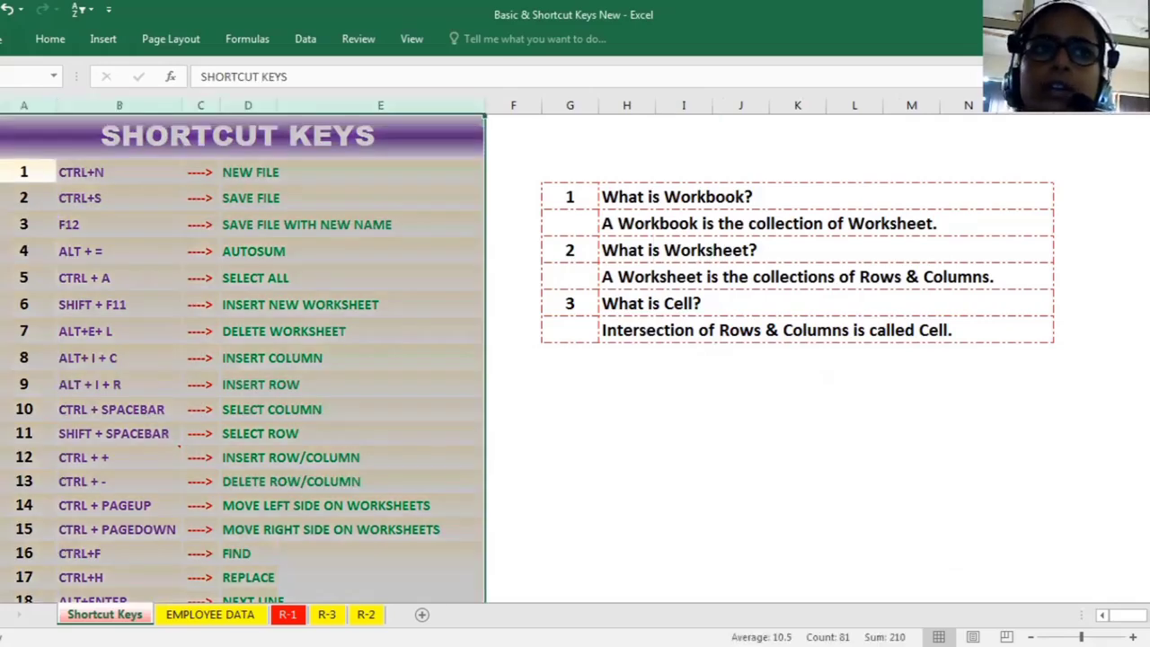
left_click(2, 224)
left_click_drag(2, 224, 2, 433)
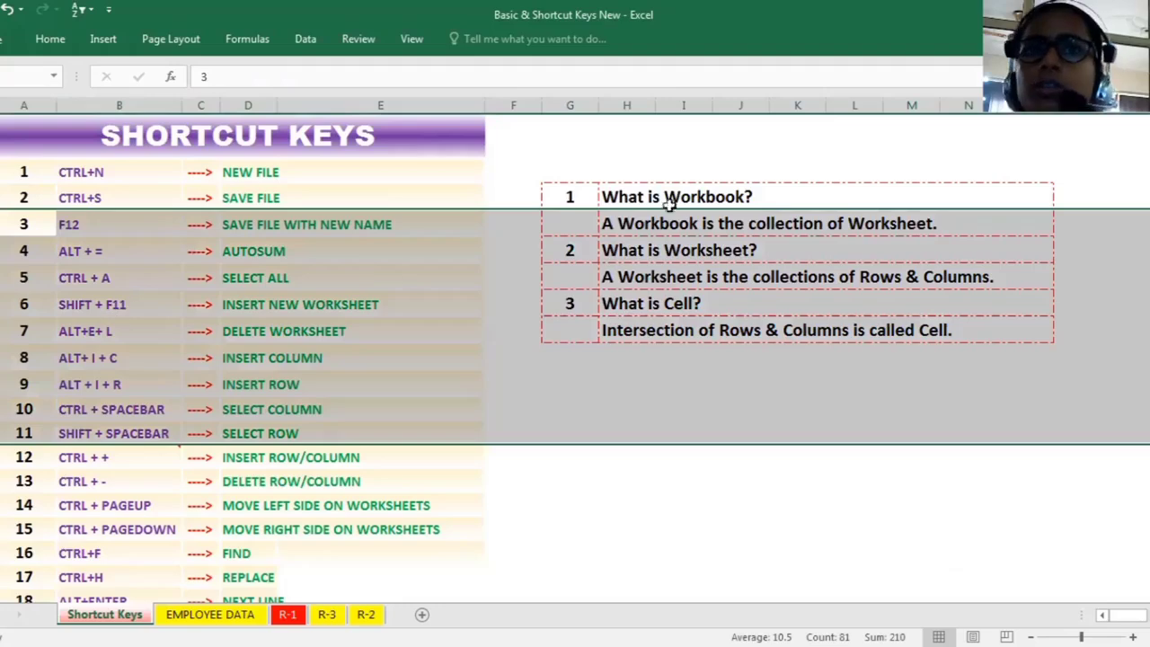
left_click(719, 512)
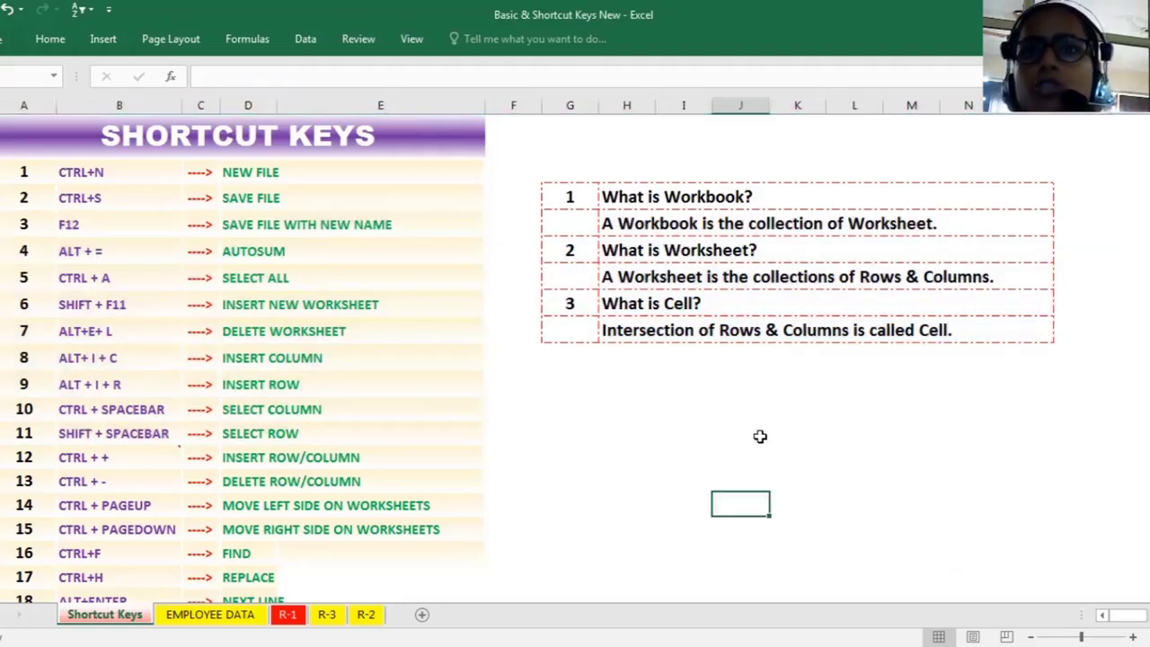
Highlight the block of workbook, worksheet and cell definitions beside the shortcut list, and clear the selection
left_click(760, 435)
left_click(819, 425)
left_click(795, 505)
left_click(634, 449)
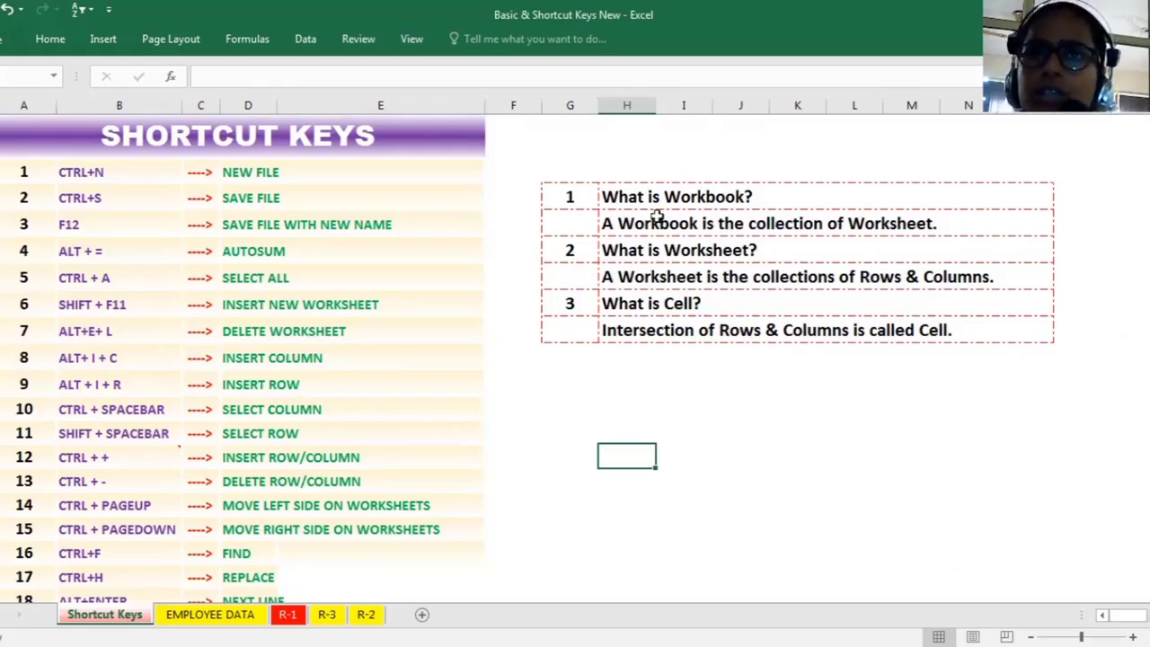
left_click_drag(503, 195, 1034, 333)
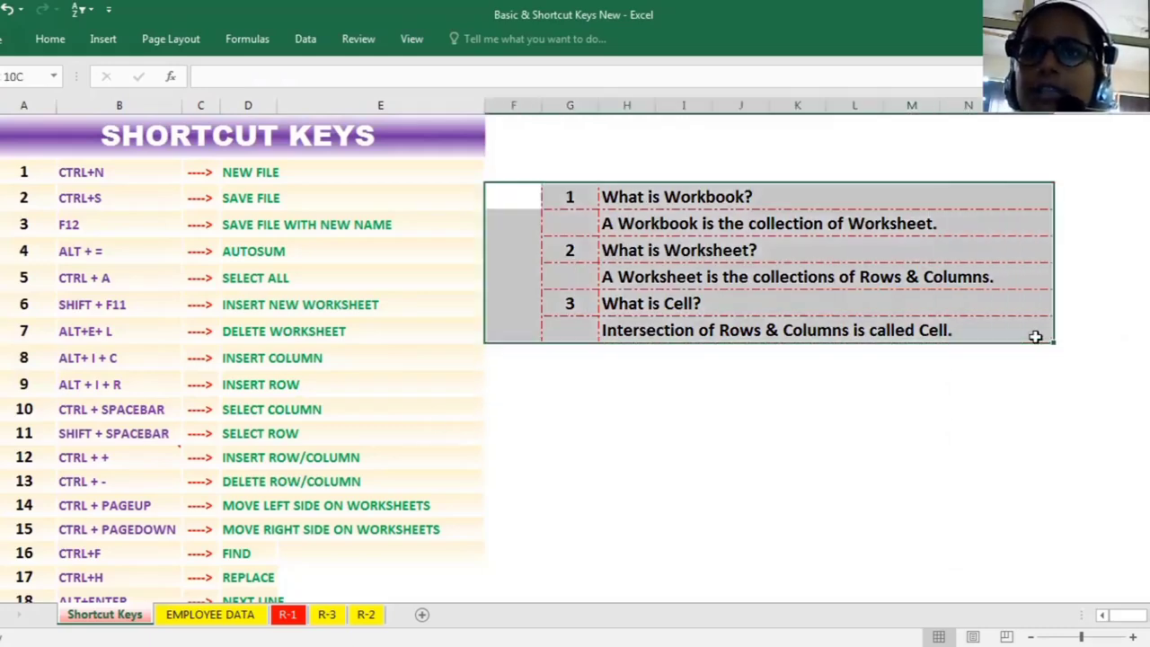
left_click(796, 480)
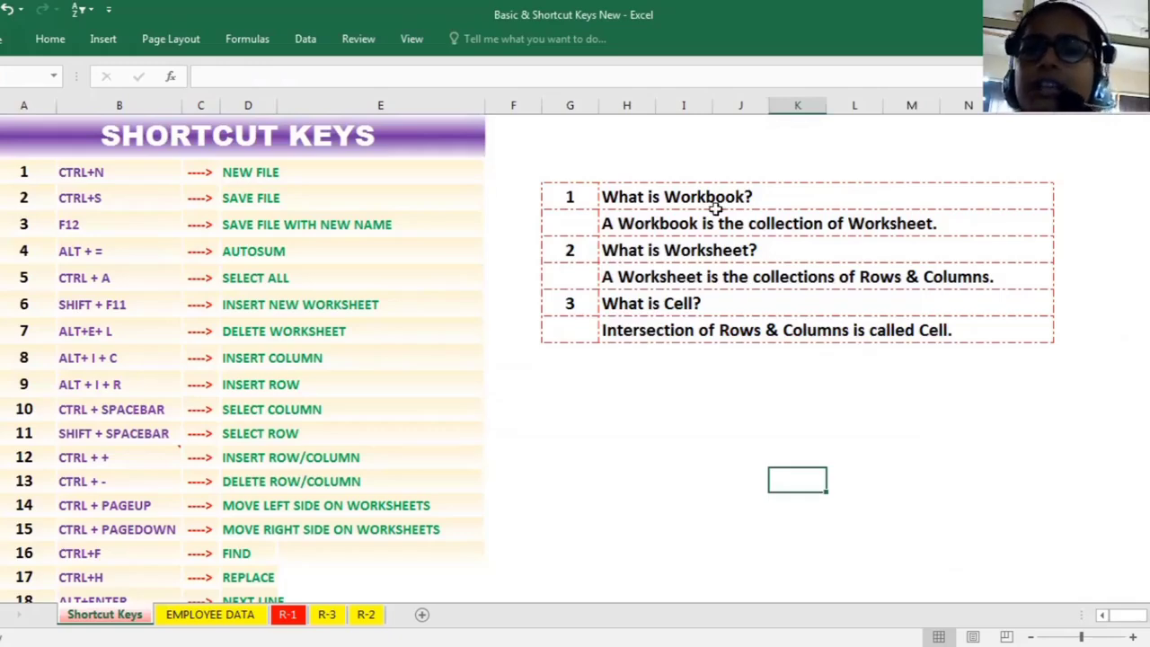
left_click(661, 451)
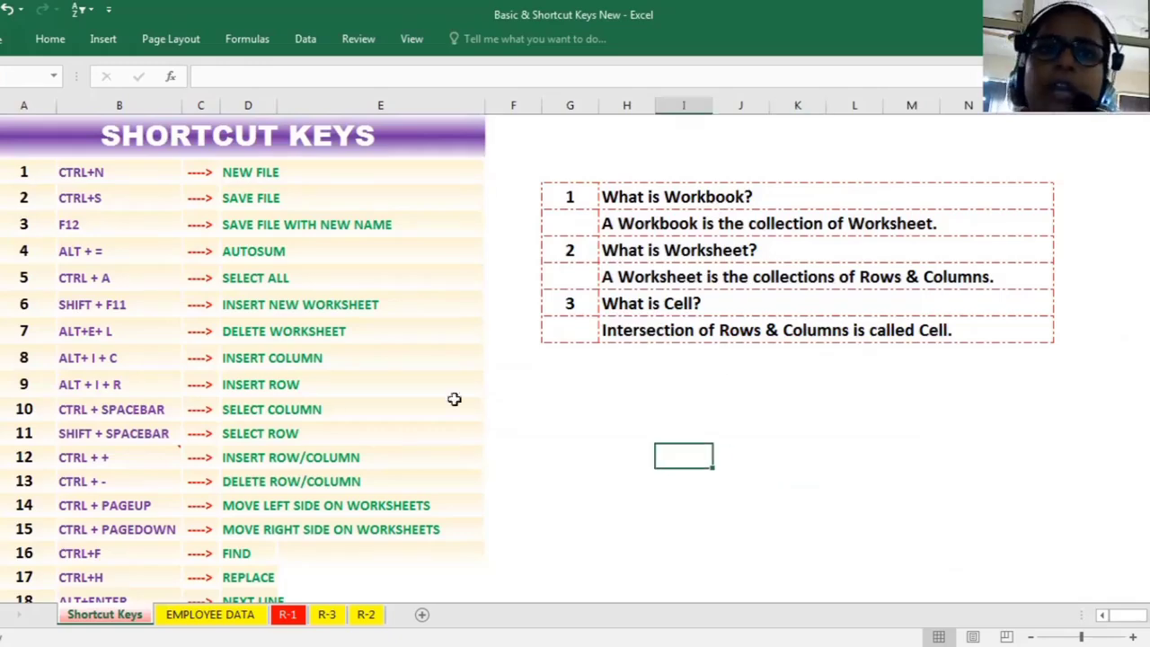
left_click(437, 377)
left_click(718, 440)
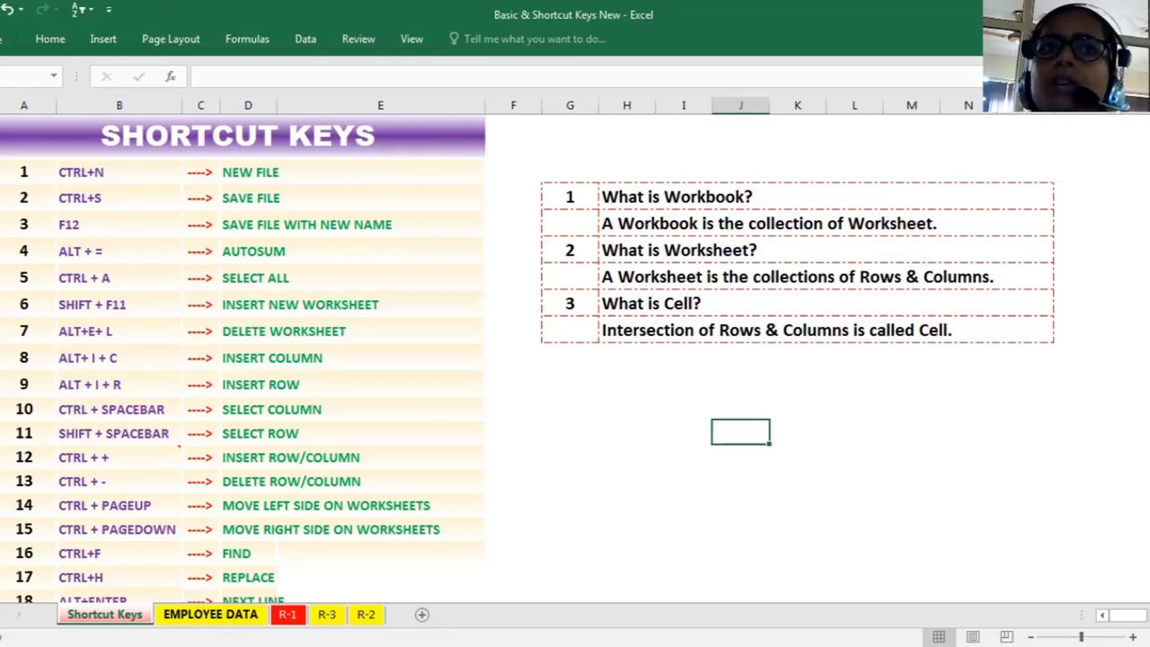
Save the workbook under the new name "Basic" in the Downloads folder
key("F12")
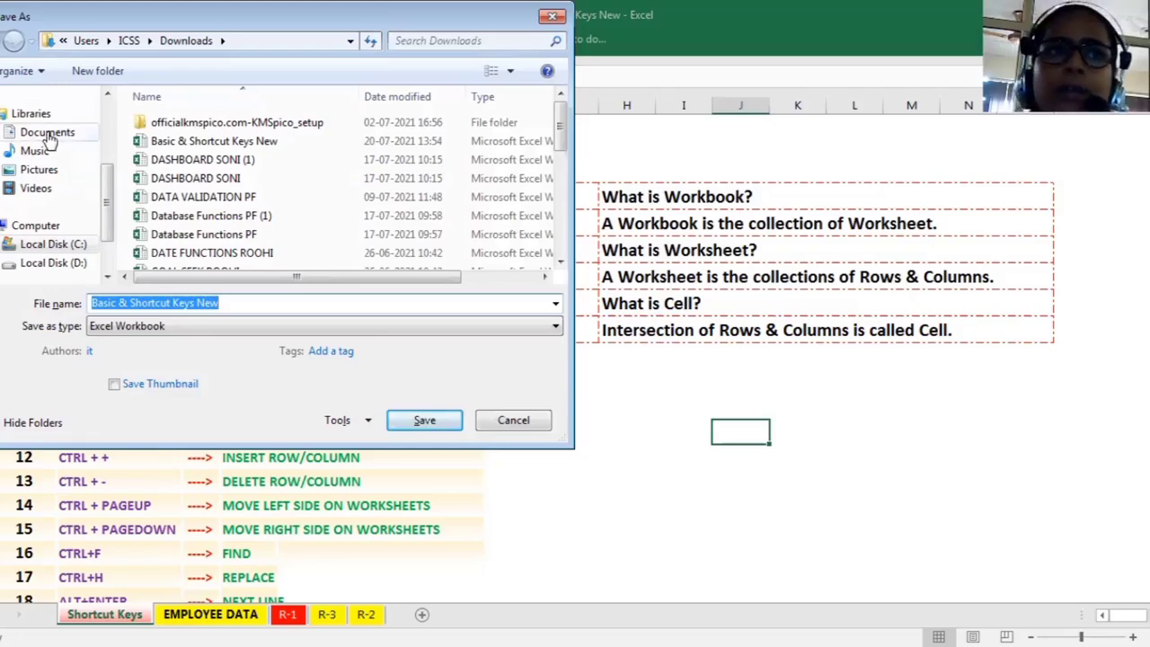
left_click(239, 302)
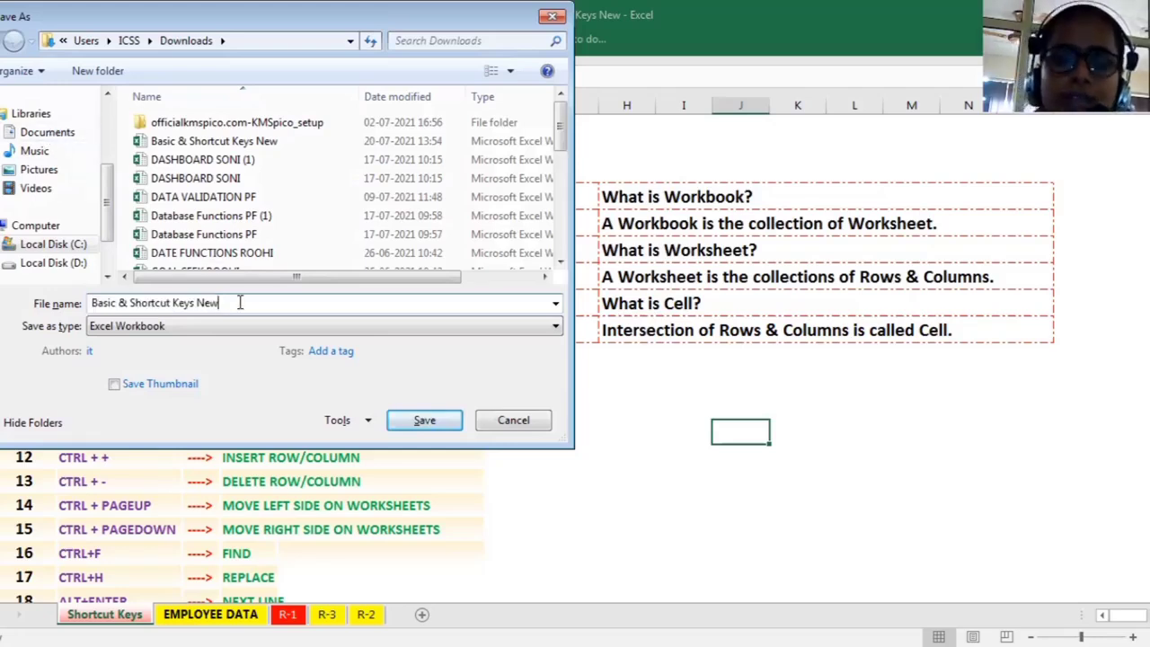
key("BackSpace")
key("BackSpace")
key("BackSpace")
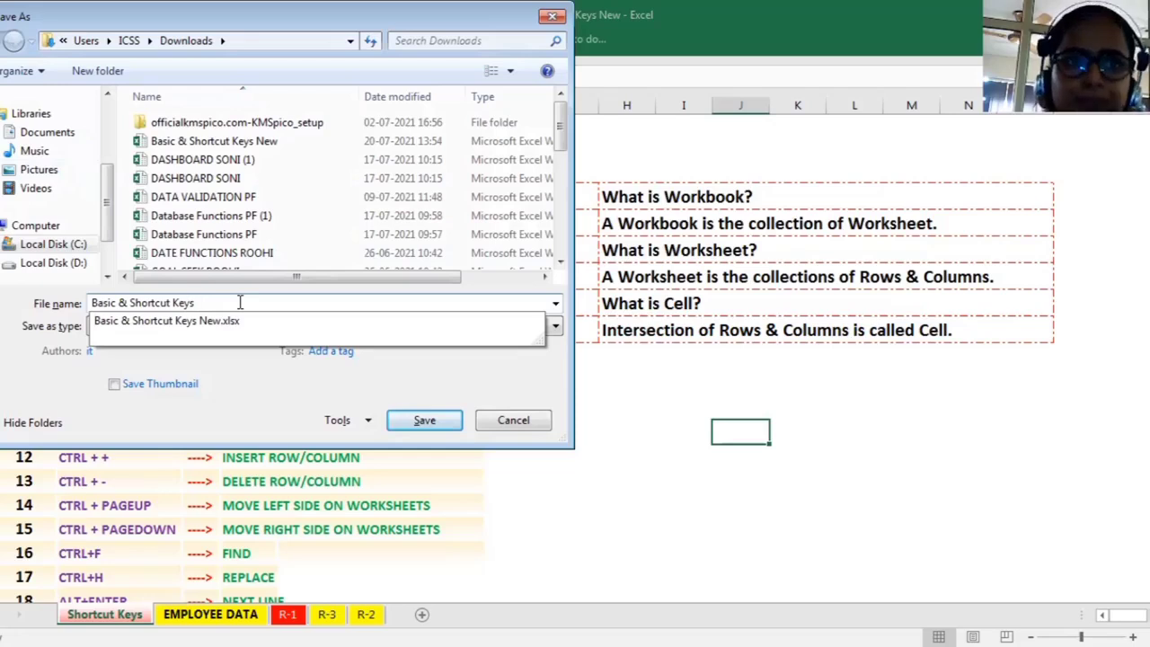
key("BackSpace")
key("BackSpace")
key("BackSpace")
key("BackSpace")
key("BackSpace")
key("BackSpace")
key("BackSpace")
key("BackSpace")
key("BackSpace")
key("BackSpace")
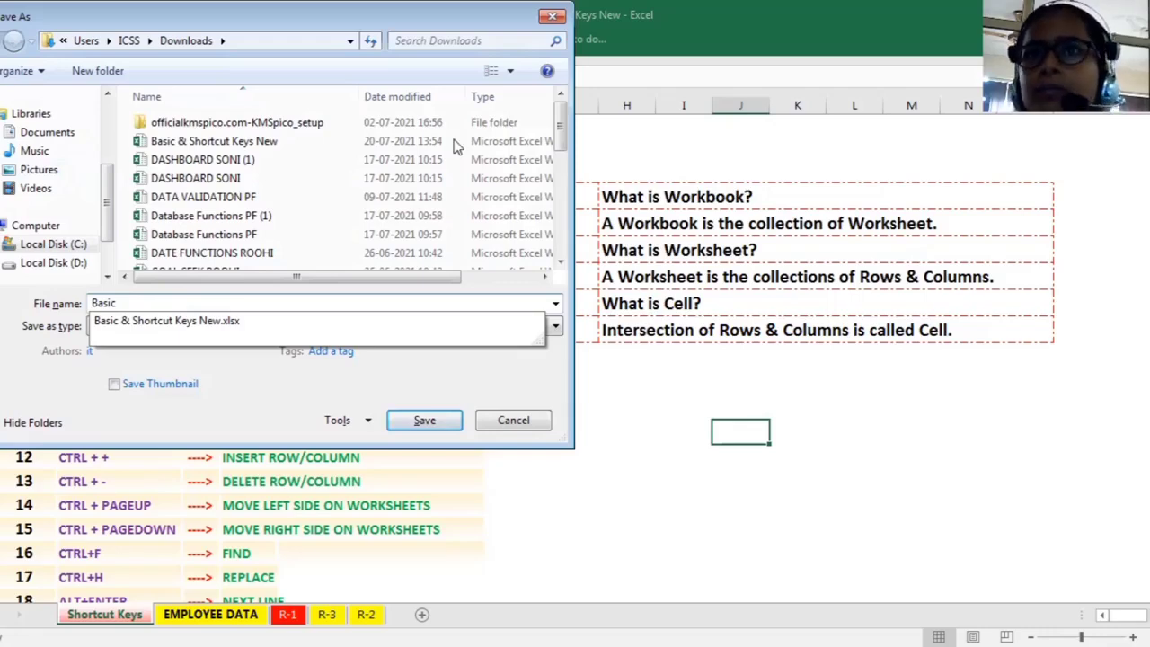
key("Return")
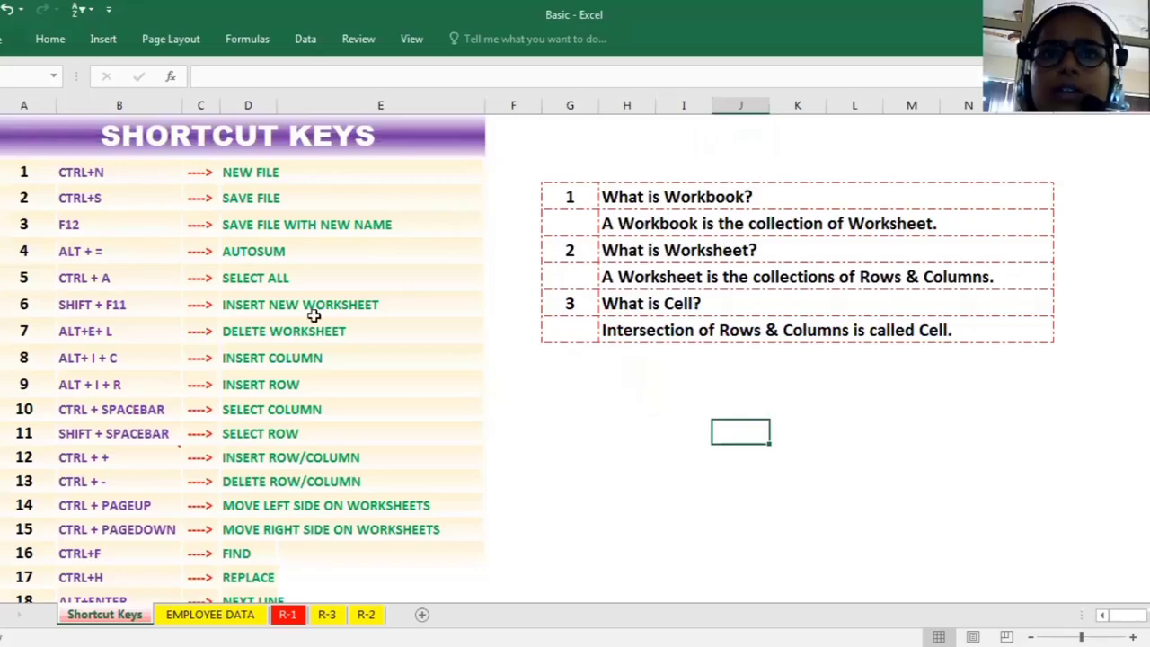
Open the R-2 worksheet and point out individual cells in its table of numbers
left_click(623, 386)
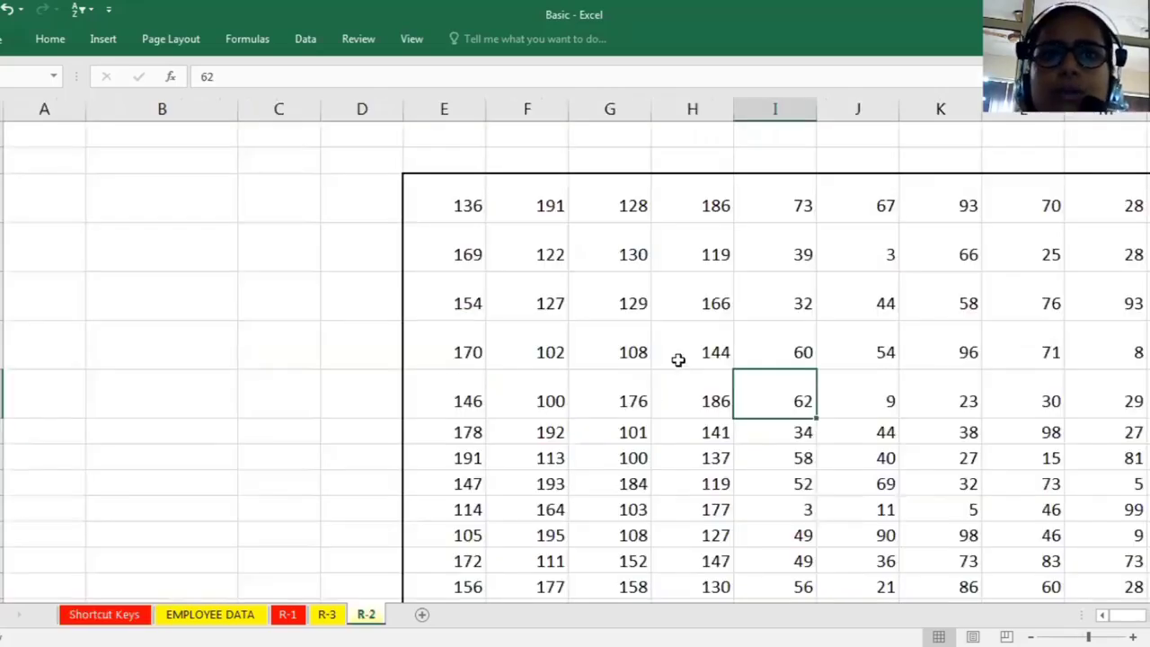
left_click(678, 360)
left_click(367, 353)
left_click(537, 310)
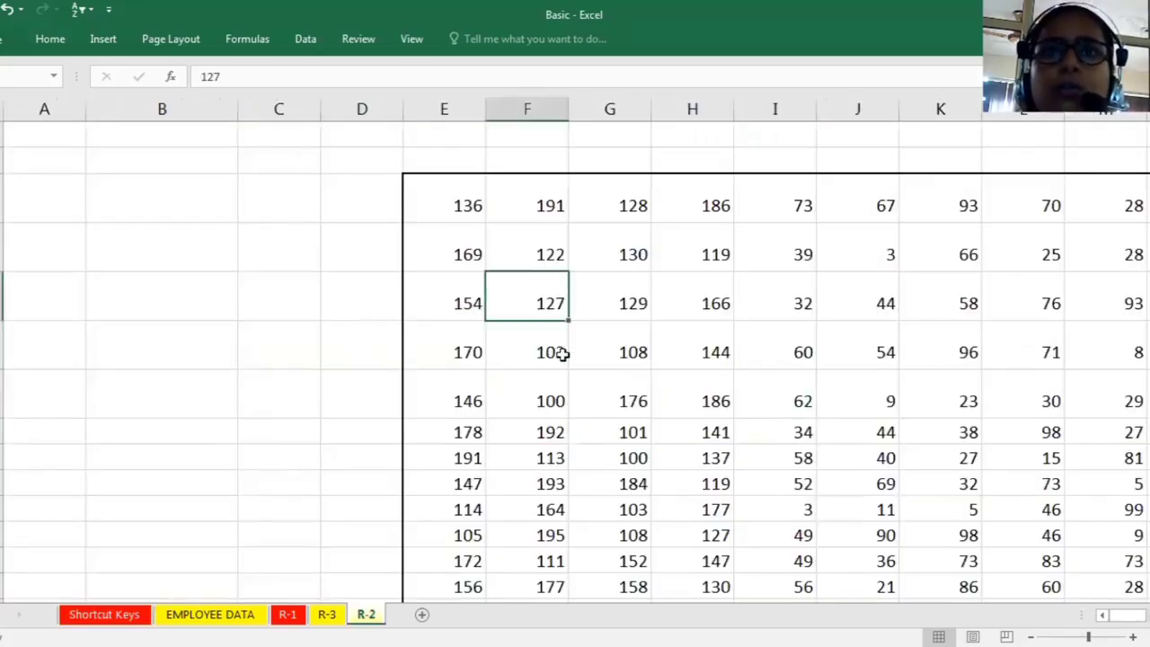
left_click(554, 378)
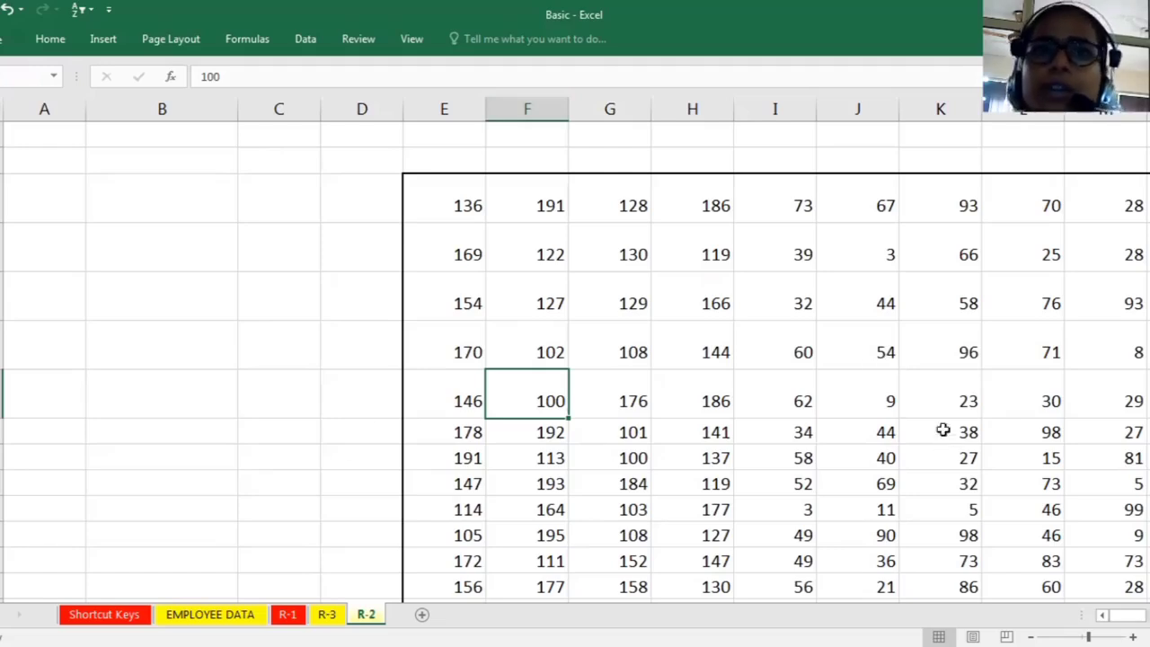
left_click(614, 382)
left_click(619, 331)
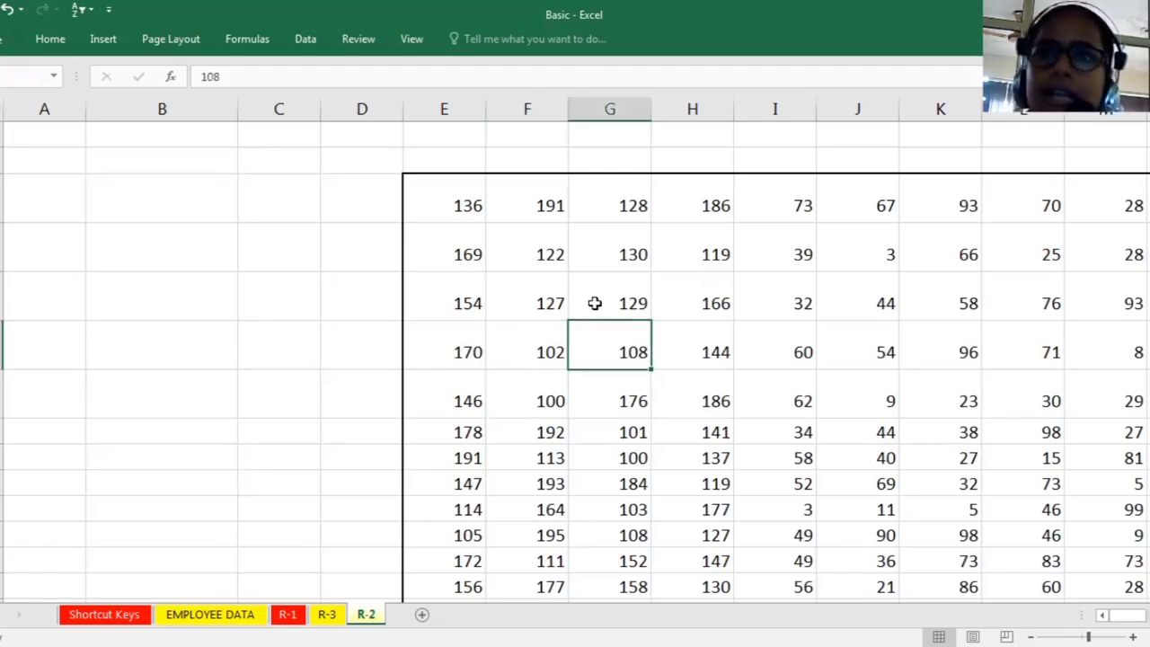
Select the whole bordered table of numbers in columns E to N, and clear the selection
left_click_drag(447, 206, 940, 554)
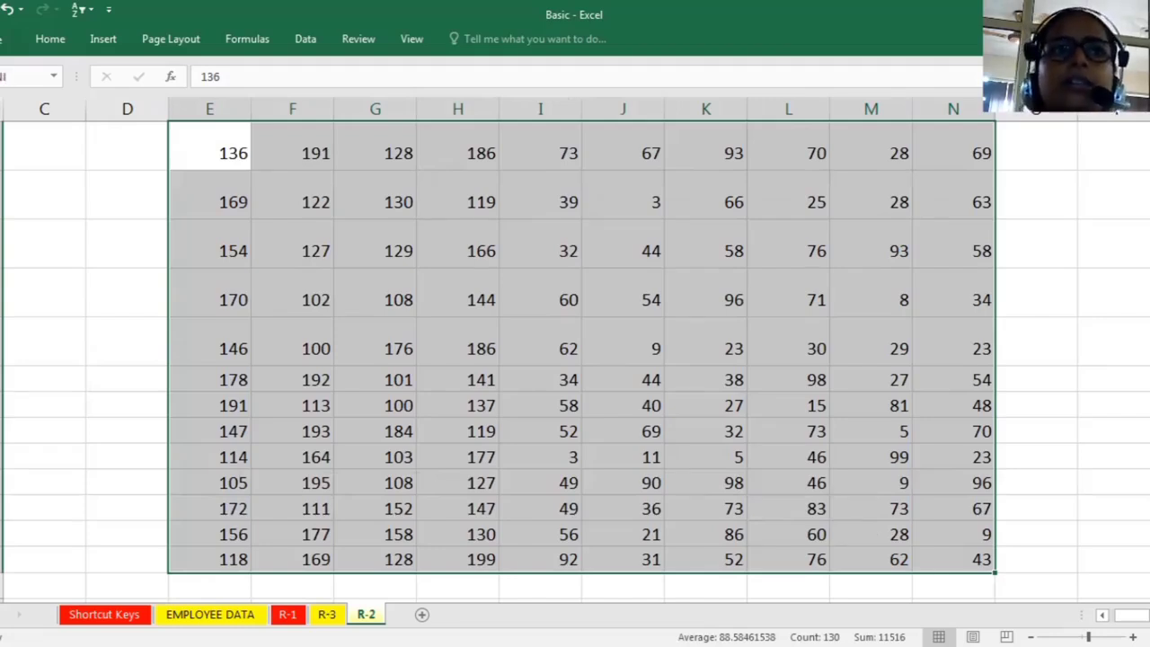
key("Return")
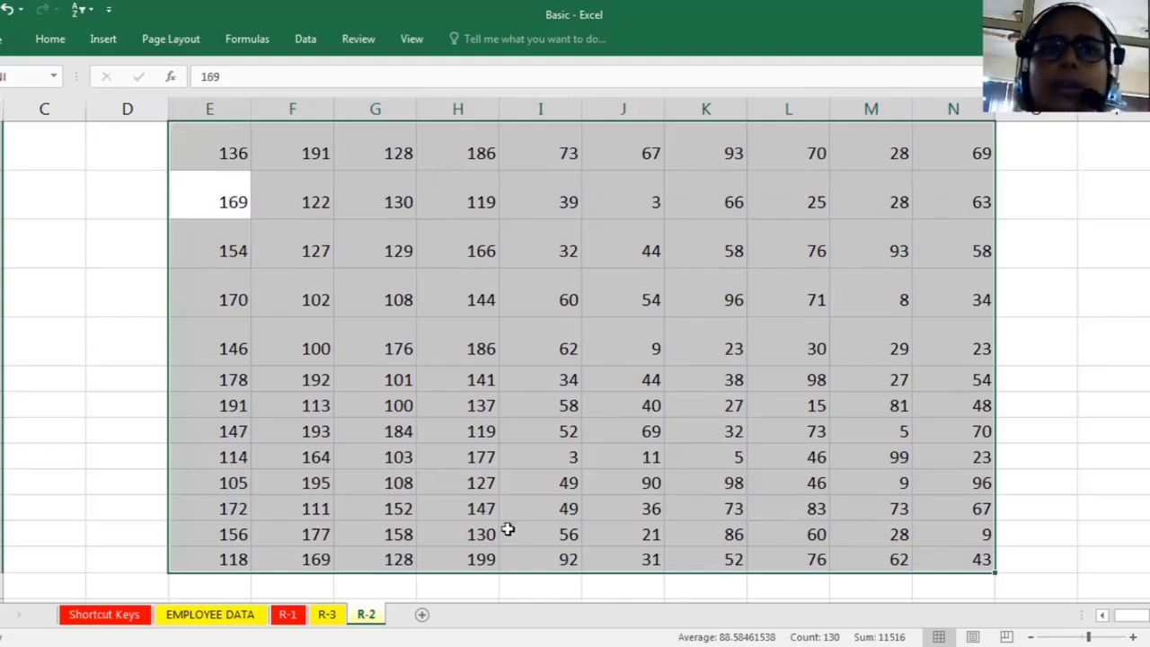
left_click(633, 539)
left_click(787, 483)
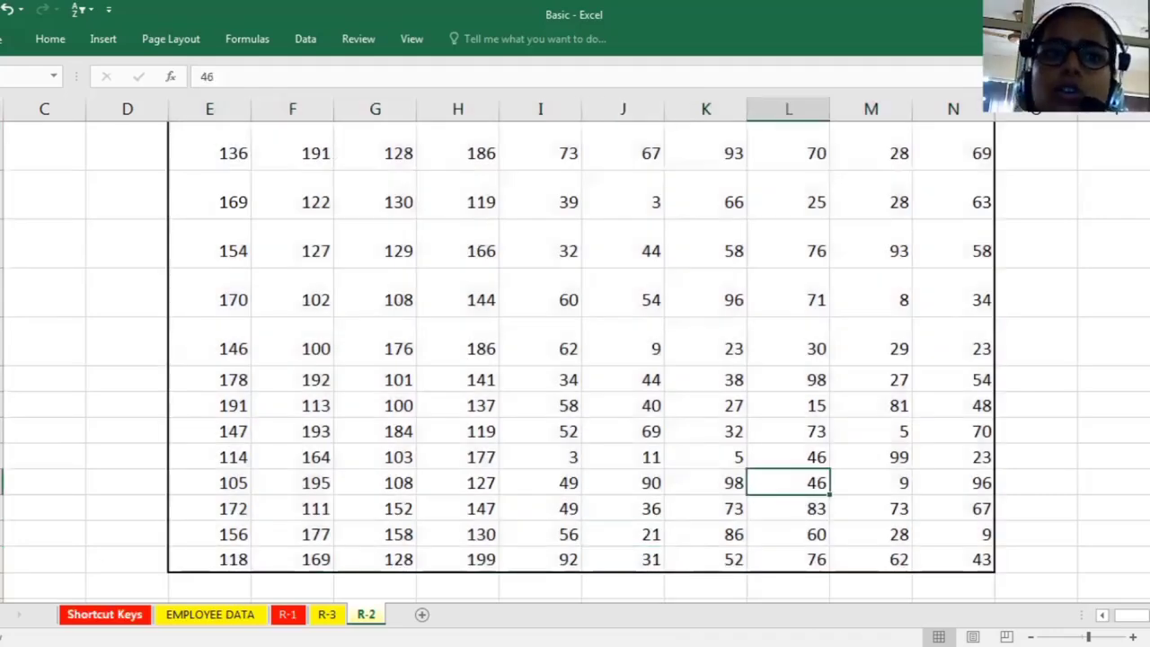
Return to the Shortcut Keys sheet and go back to the R-2 sheet with its whole number table selected
left_click(104, 614)
left_click(595, 506)
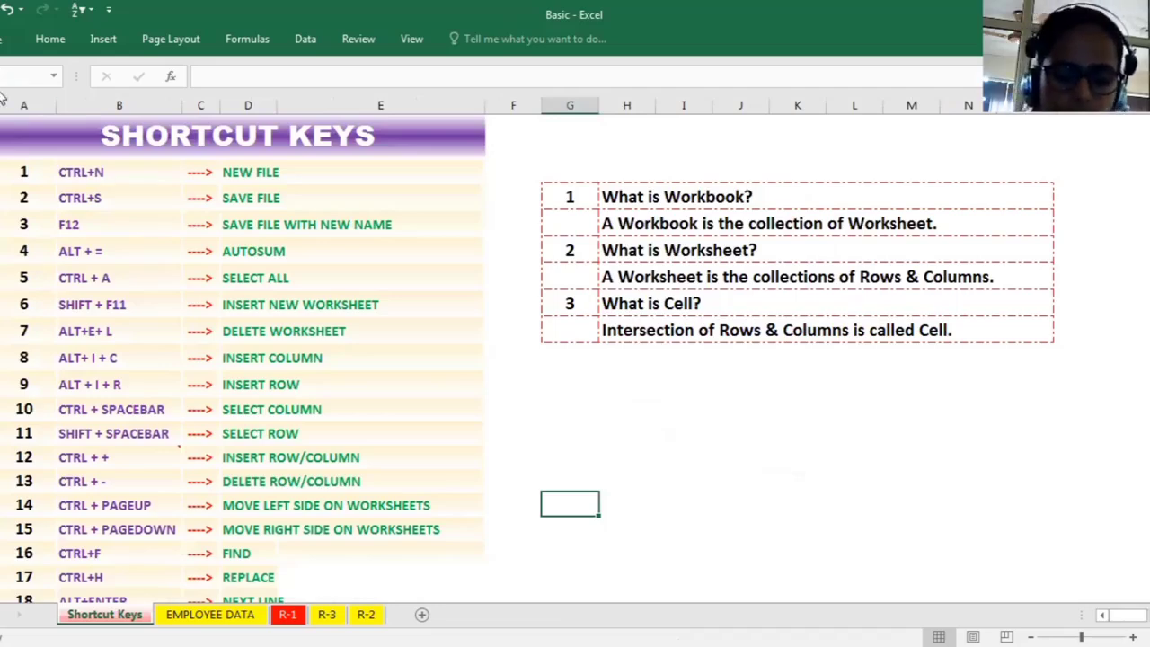
key("ctrl+Page_Down")
key("ctrl+Page_Down")
key("ctrl+Page_Down")
key("ctrl+Page_Down")
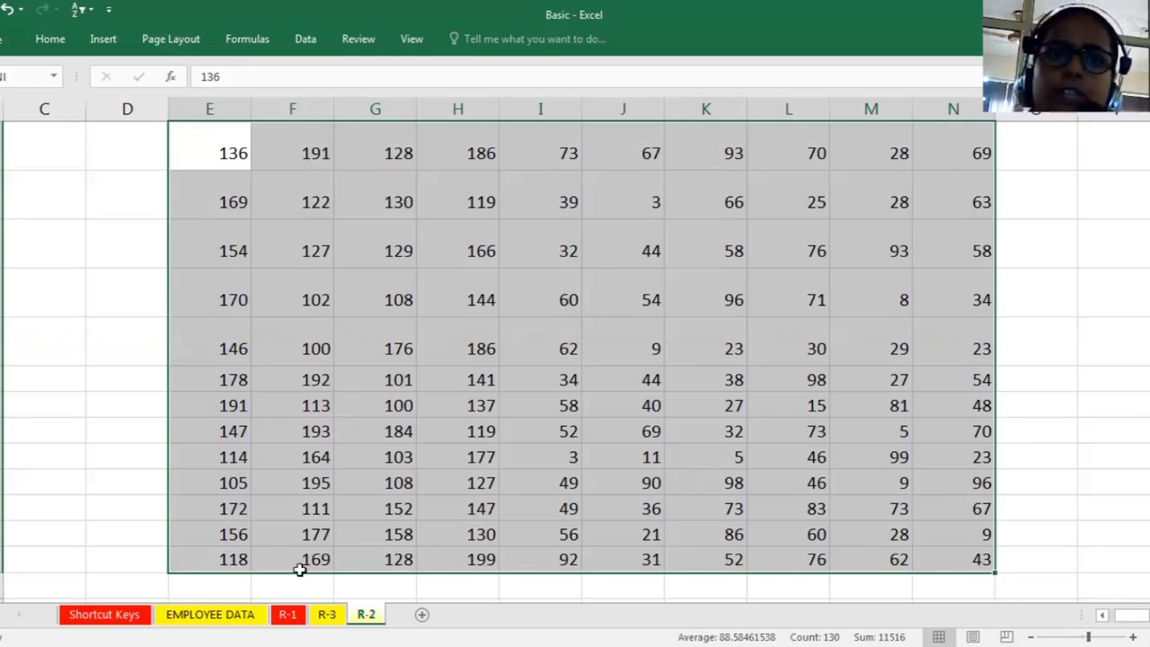
Highlight the block of numbers in columns F to M from the row starting 178 to the row starting 172, and deselect it
left_click_drag(325, 380, 834, 497)
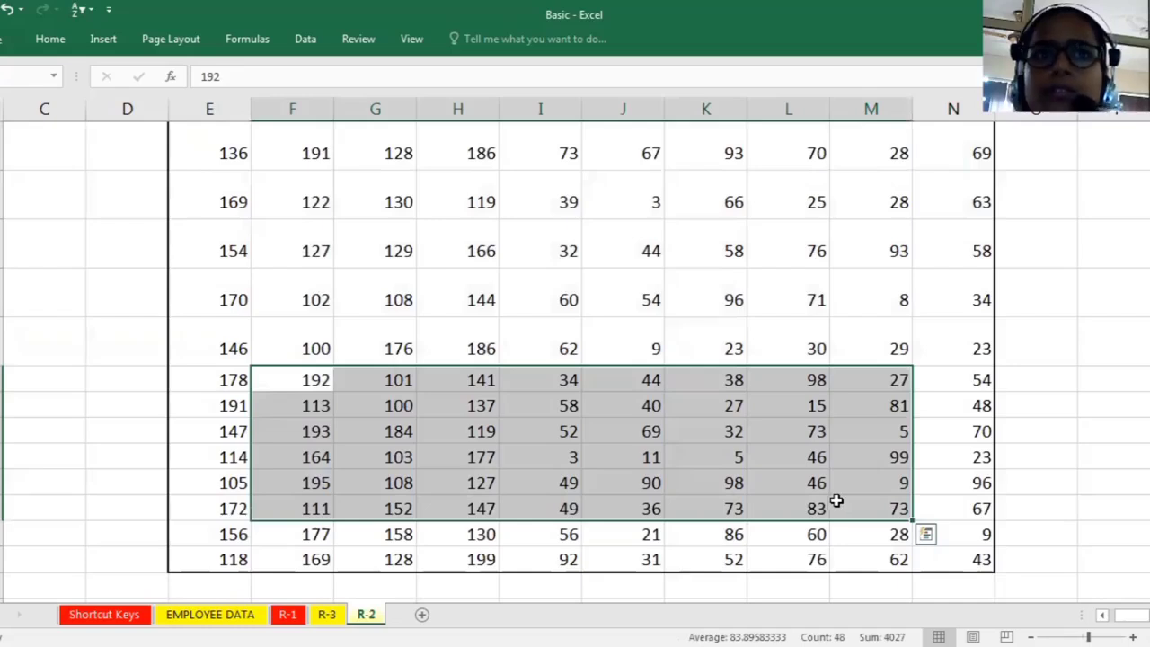
left_click(579, 433)
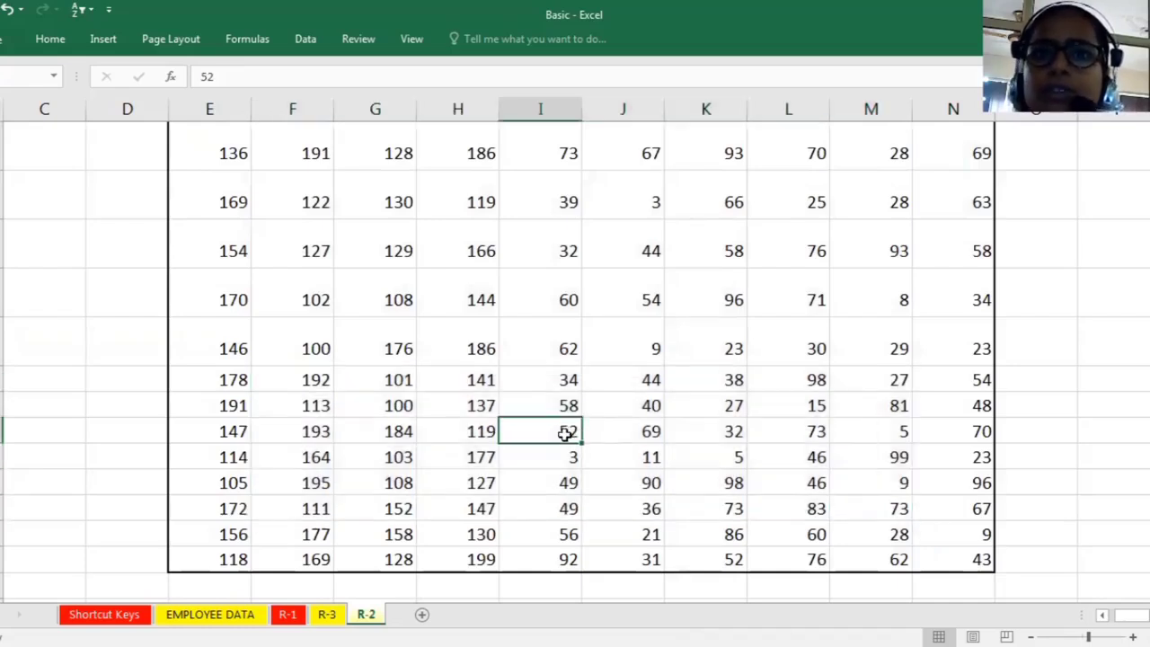
left_click(544, 332)
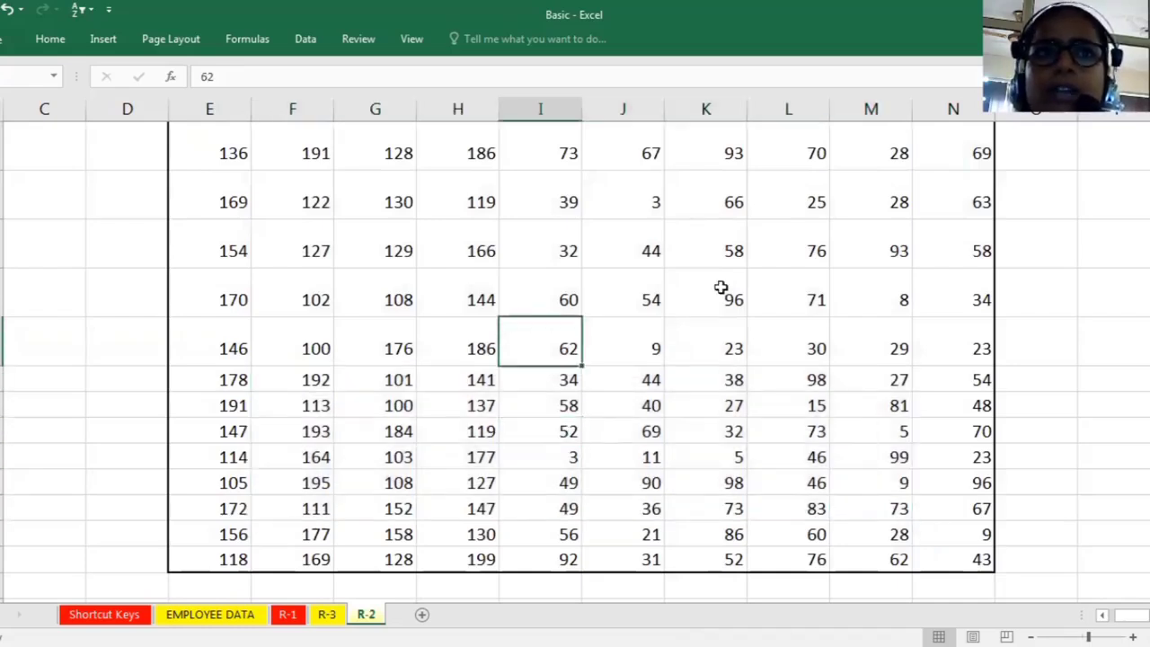
left_click(724, 292)
left_click(706, 430)
left_click(467, 379)
left_click(457, 264)
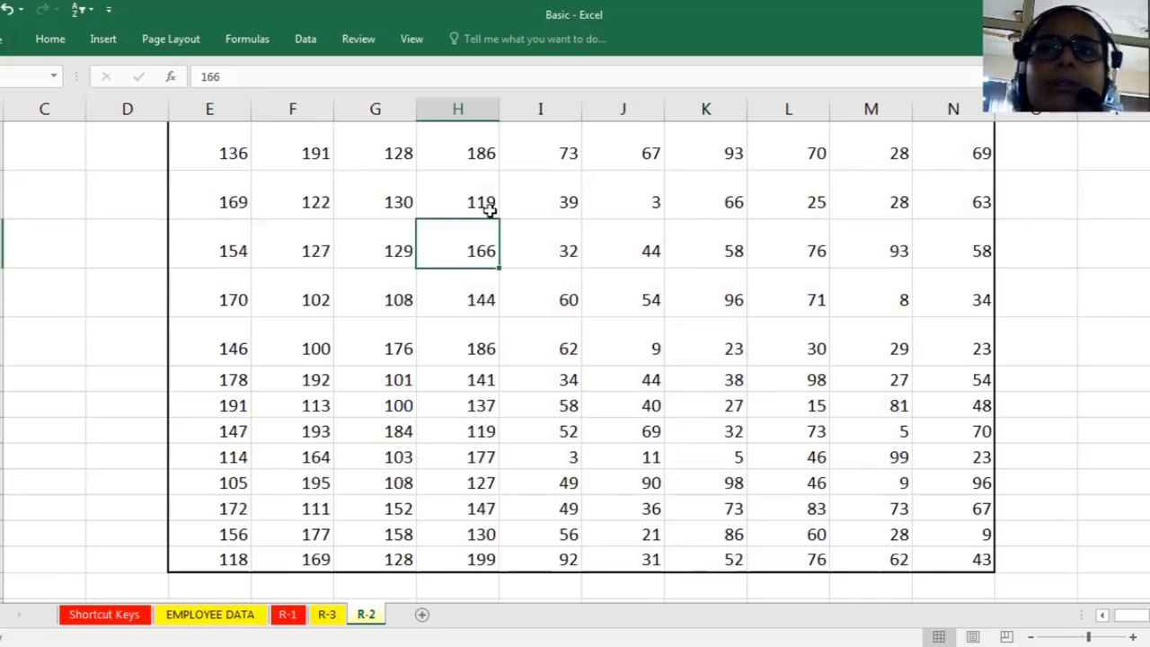
left_click(539, 289)
left_click(485, 376)
left_click(402, 431)
left_click(399, 350)
left_click(508, 205)
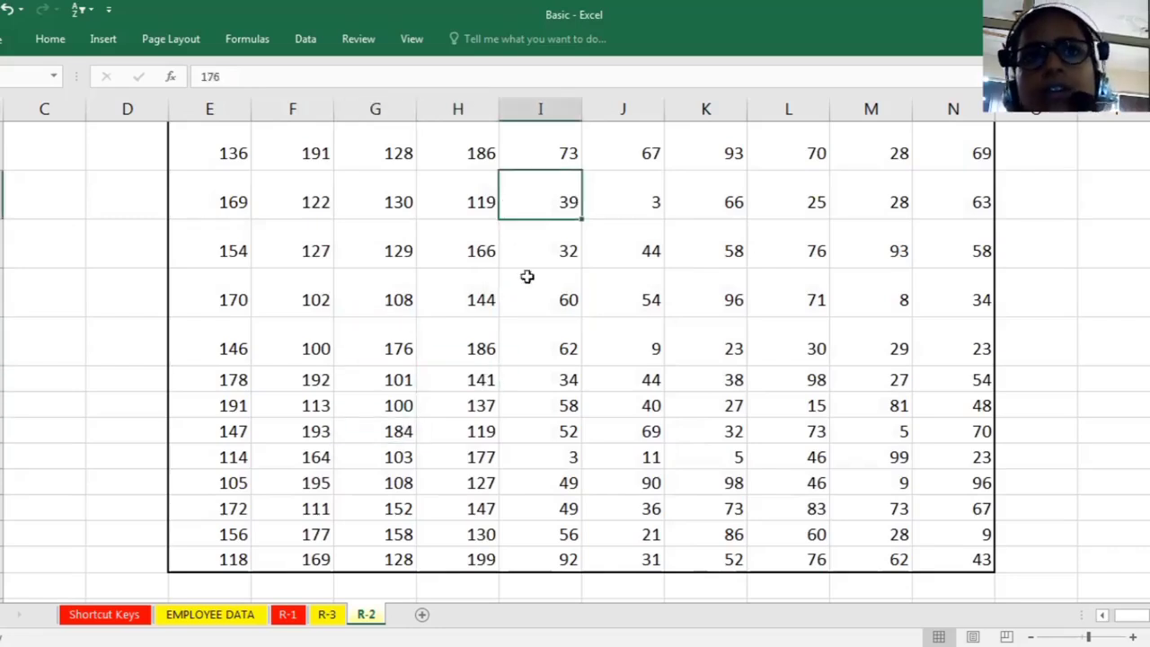
Replace the 32 in column I with the text HDHDHDDHHDHD and commit the entry
left_click(535, 230)
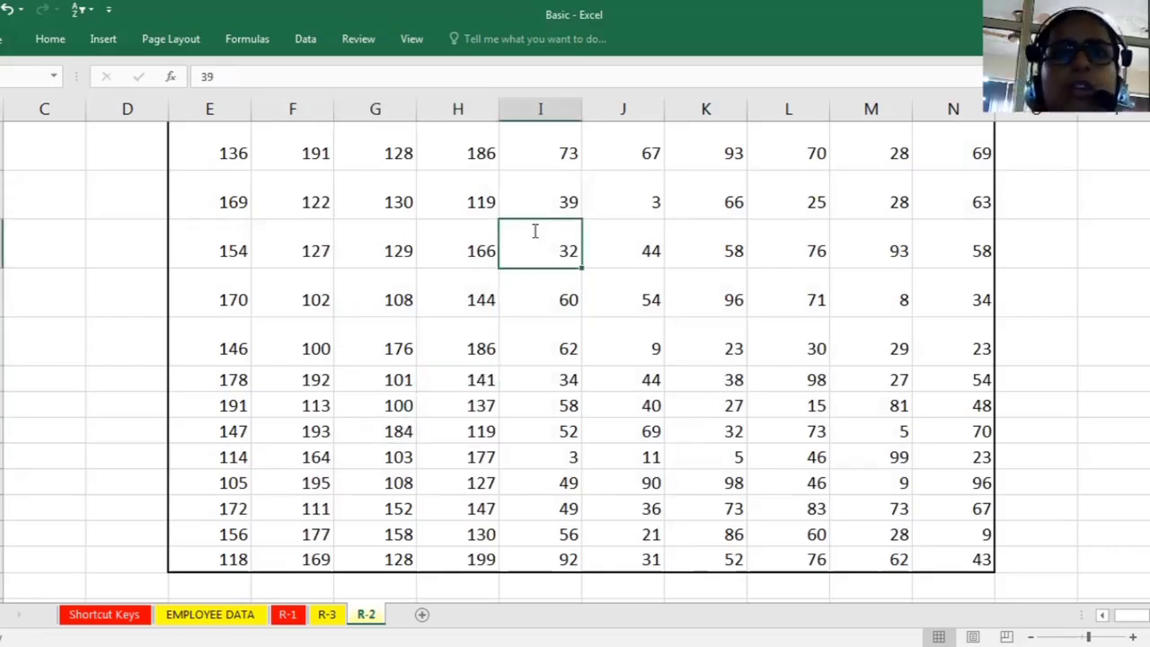
type("HDHDHDDHHDHD")
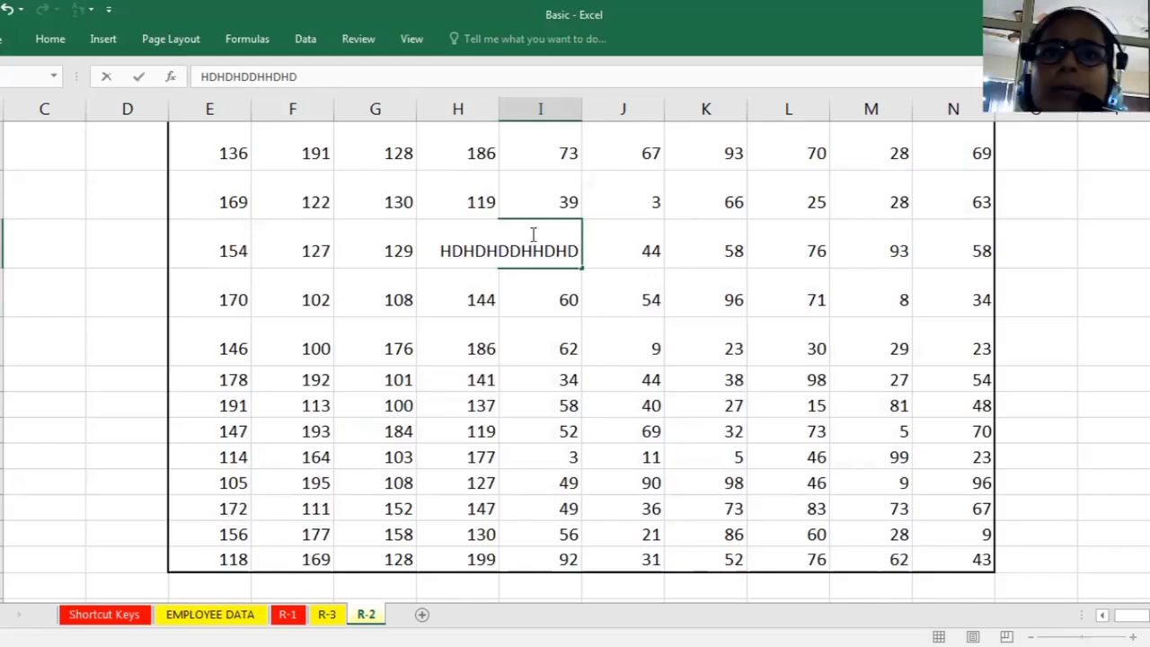
left_click(708, 374)
left_click(636, 264)
left_click(726, 263)
left_click(711, 302)
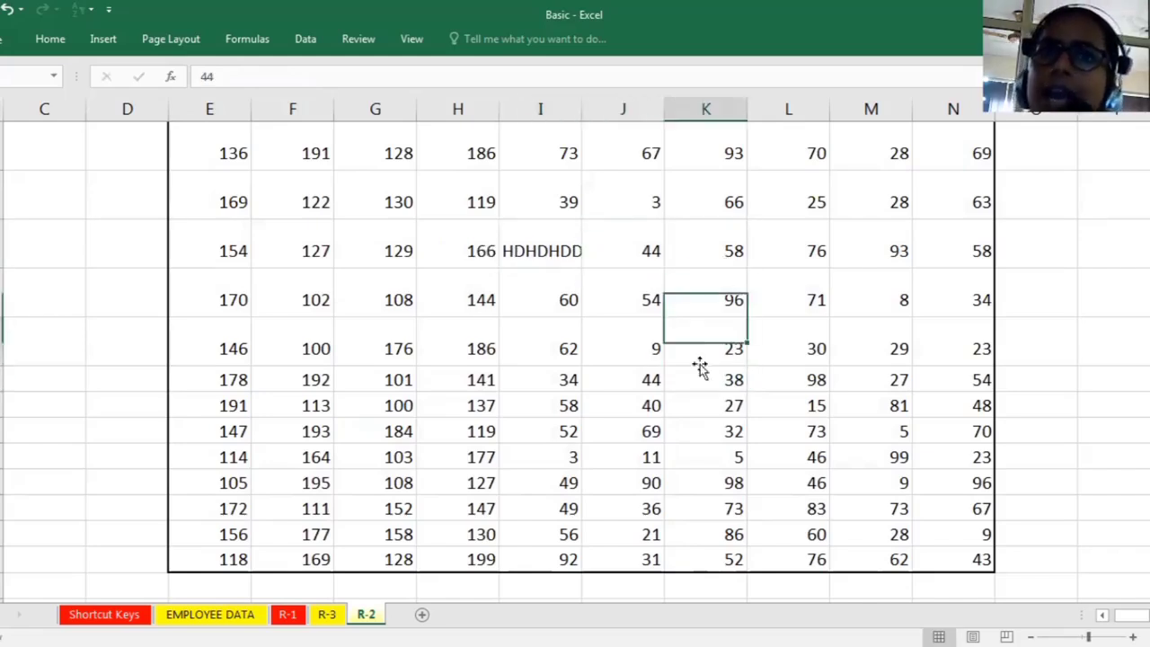
left_click(699, 352)
Overwrite the letter string in column I with the number 45
left_click(559, 266)
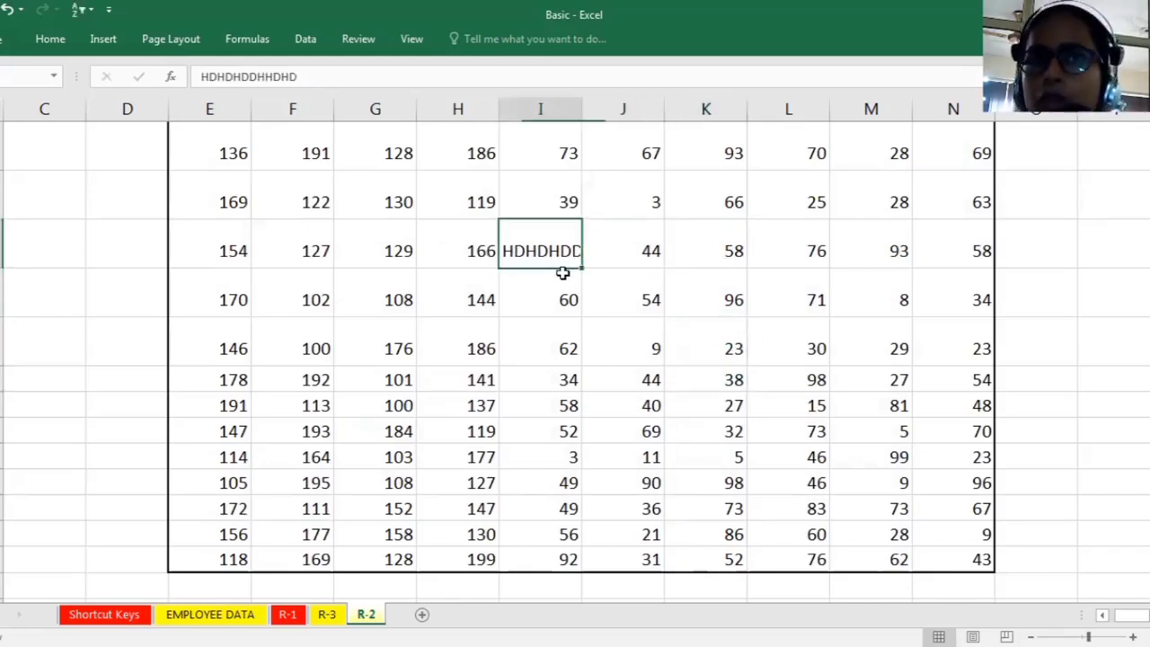
type("45")
key("Return")
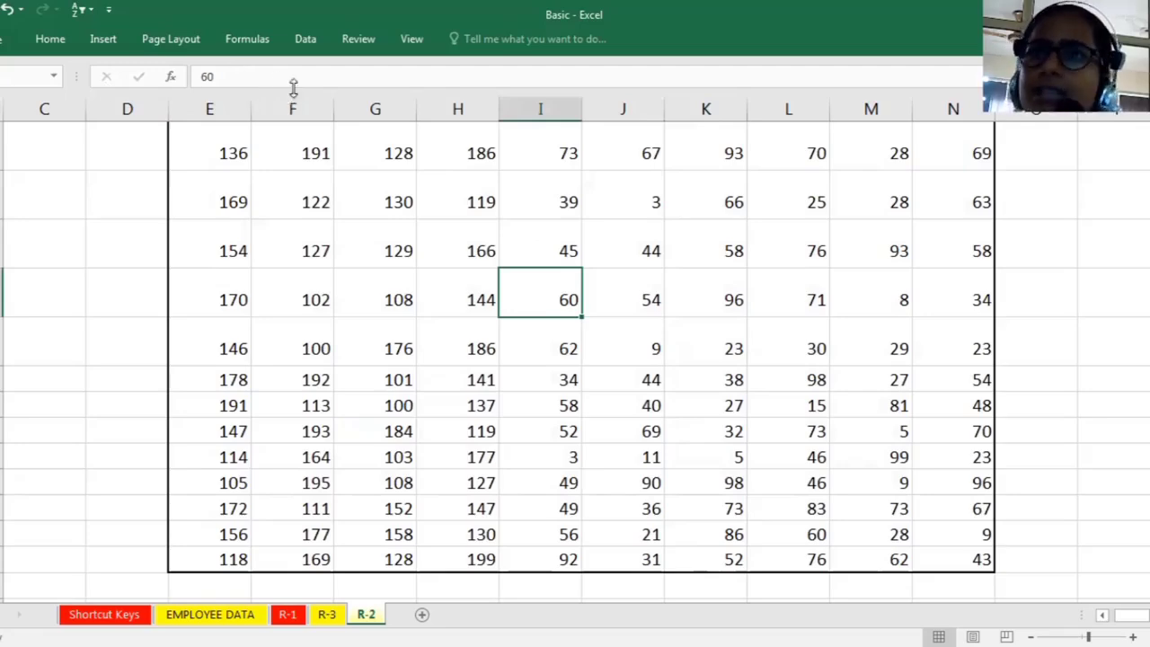
Switch through the Shortcut Keys sheet to EMPLOYEE DATA and clear the selection of the blank rows below the table
left_click(100, 614)
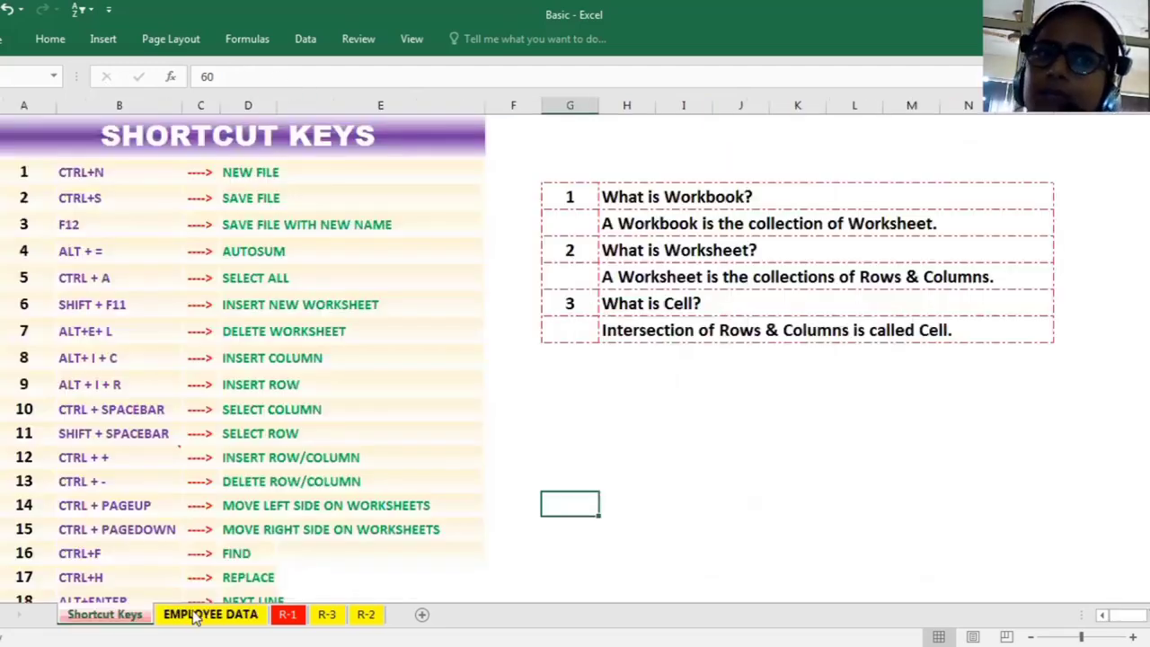
left_click(196, 614)
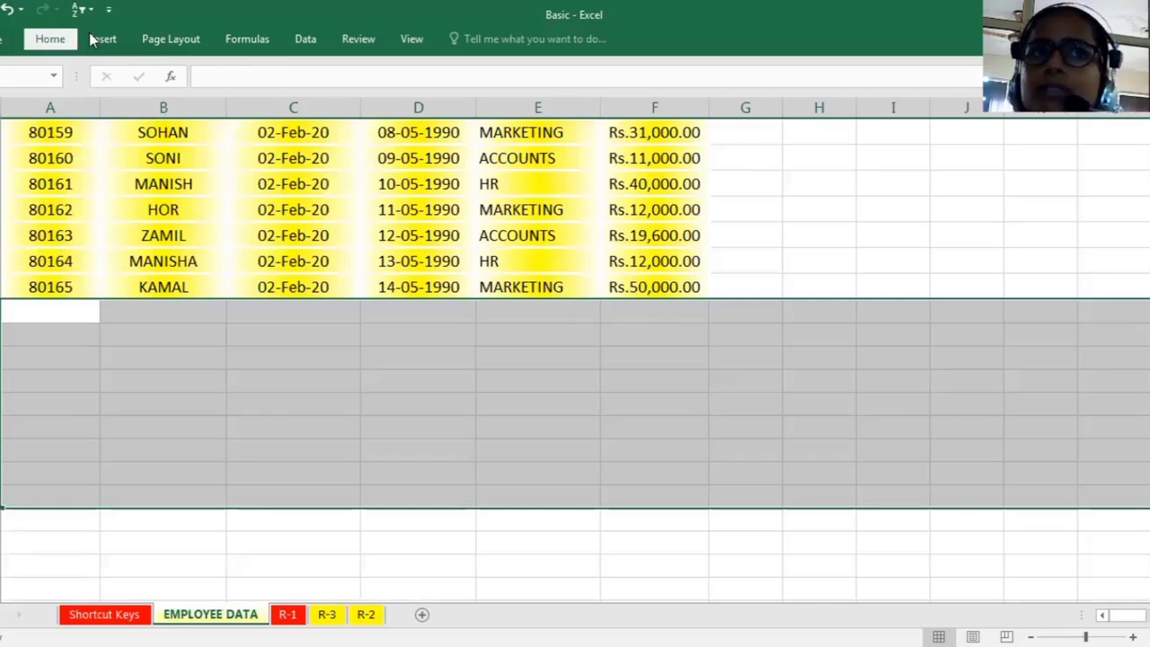
left_click(194, 39)
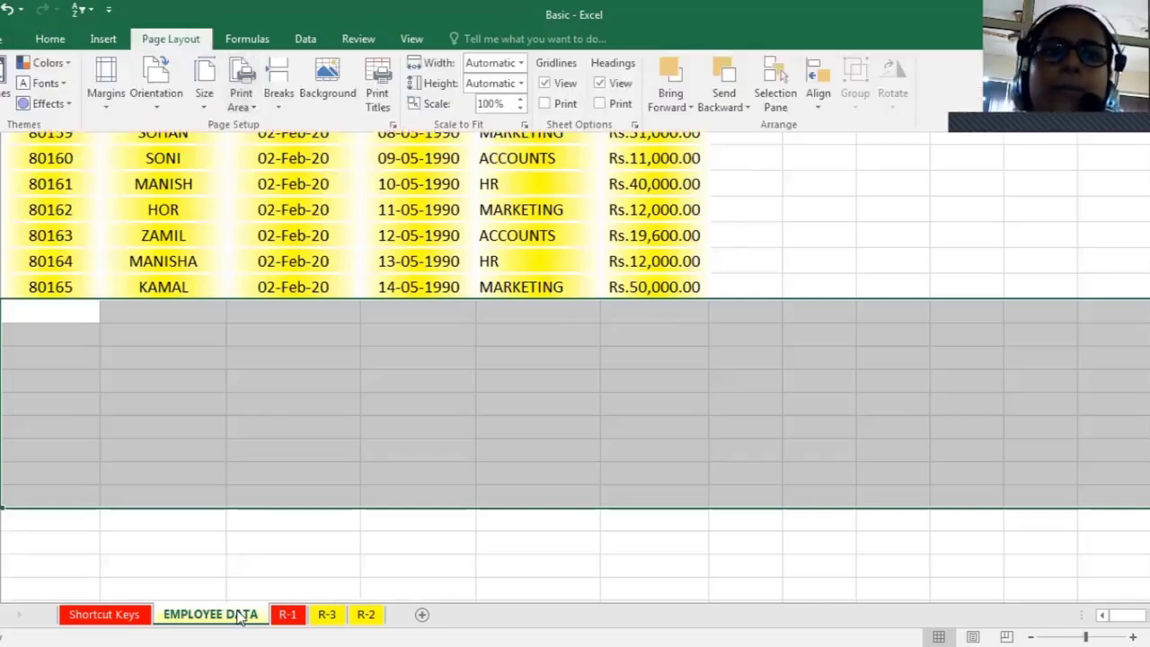
left_click(239, 511)
left_click(287, 334)
left_click(537, 259)
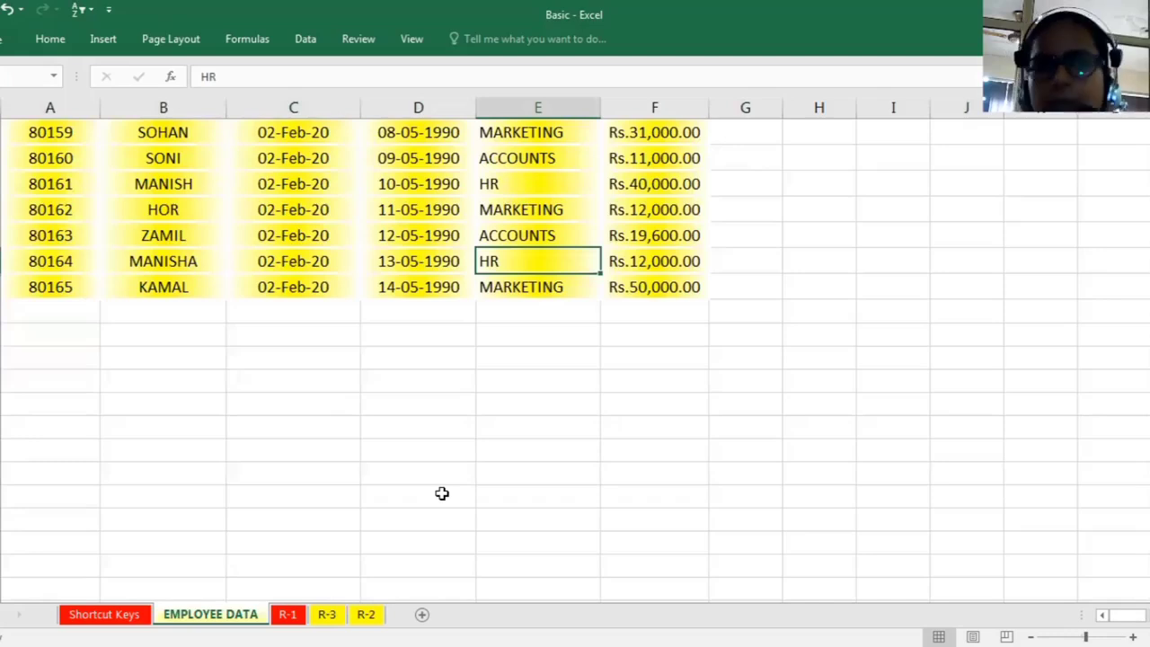
Move the active cell from the HR entry in the second-to-last employee record to the EMPLOYEE CODE heading
key("Up")
key("Up")
key("Up")
key("Up")
key("Up")
key("Up")
key("Up")
key("Up")
key("Up")
key("Left")
key("Left")
key("Left")
key("Left")
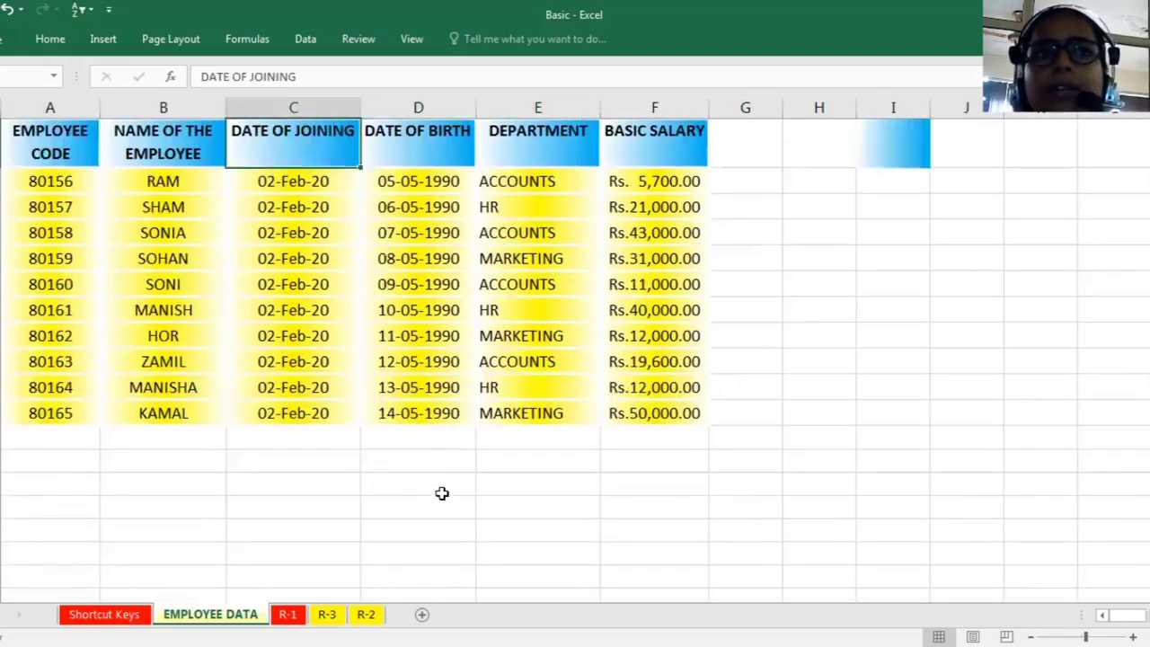
Demonstrate cell-by-cell movement down, across and up the employee table, returning to the EMPLOYEE CODE heading
key("Down")
key("Down")
key("Down")
key("Down")
key("Down")
key("Down")
key("Down")
key("Down")
key("Down")
key("Down")
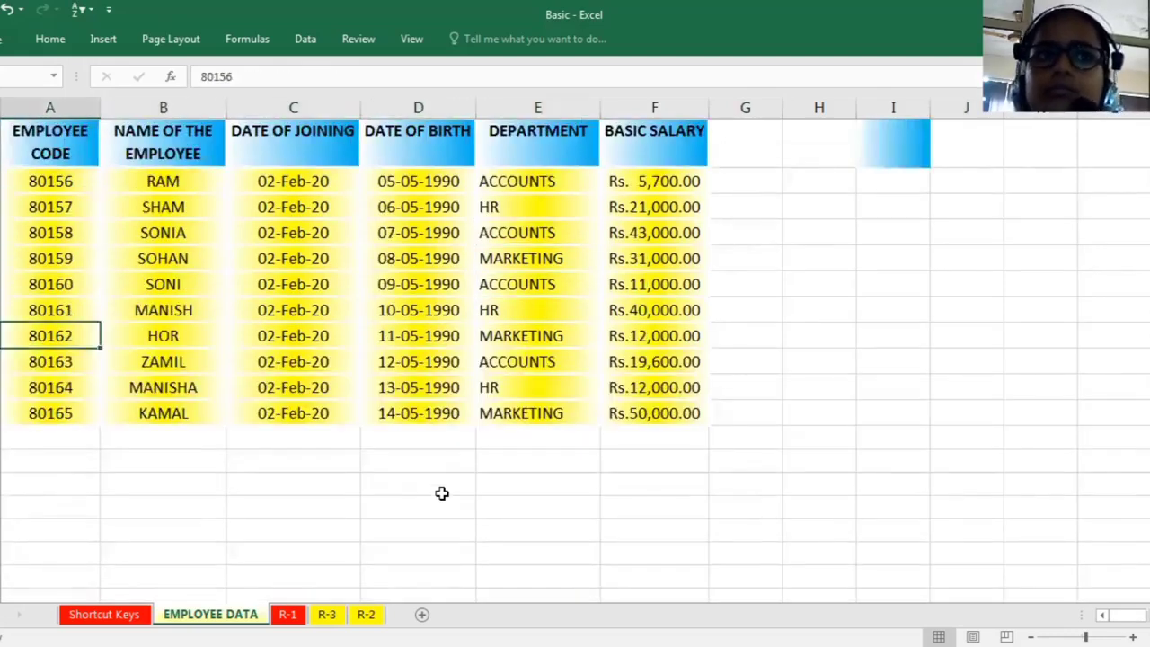
key("Right")
key("Right")
key("Right")
key("Right")
key("Right")
key("Right")
key("Right")
key("Up")
key("Up")
key("Up")
key("Up")
key("Up")
key("Up")
key("Up")
key("Up")
key("Up")
key("Up")
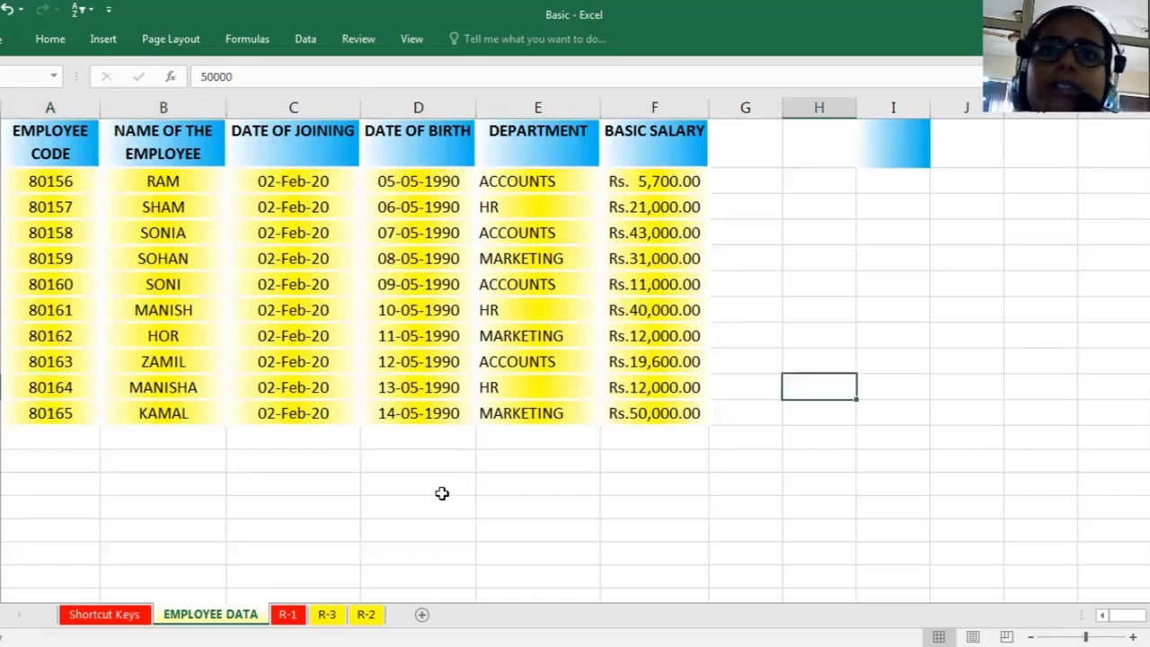
key("Left")
key("Left")
key("Left")
key("Left")
key("Left")
key("Left")
key("Left")
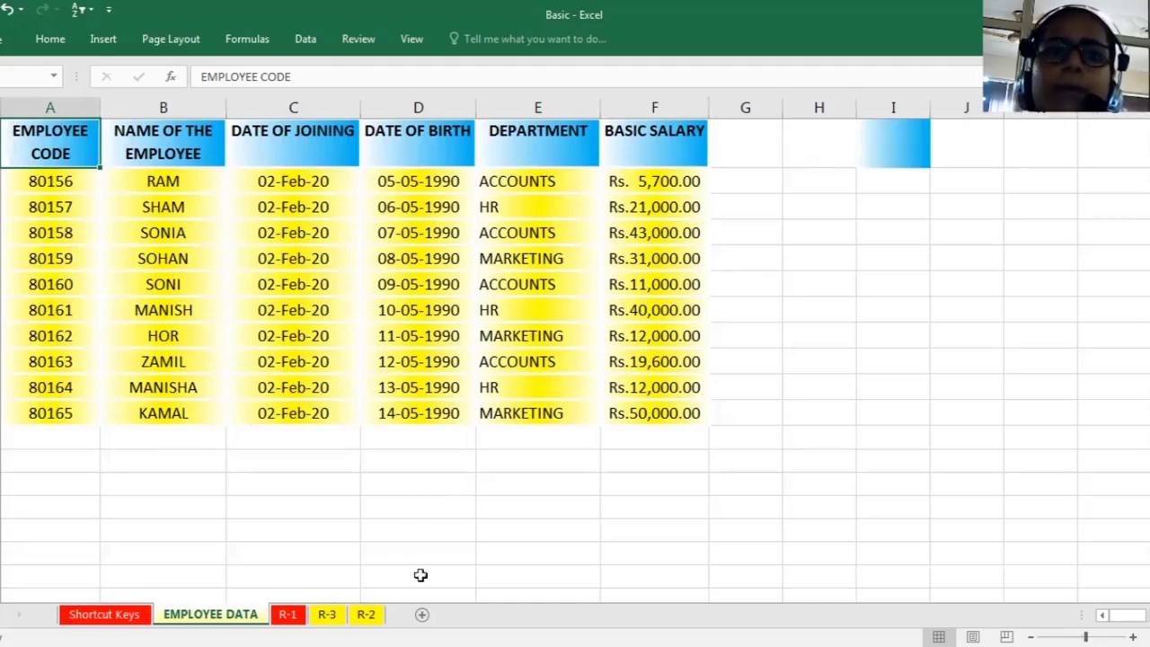
Insert a new blank worksheet after EMPLOYEE DATA and select a few of its cells
key("shift+F11")
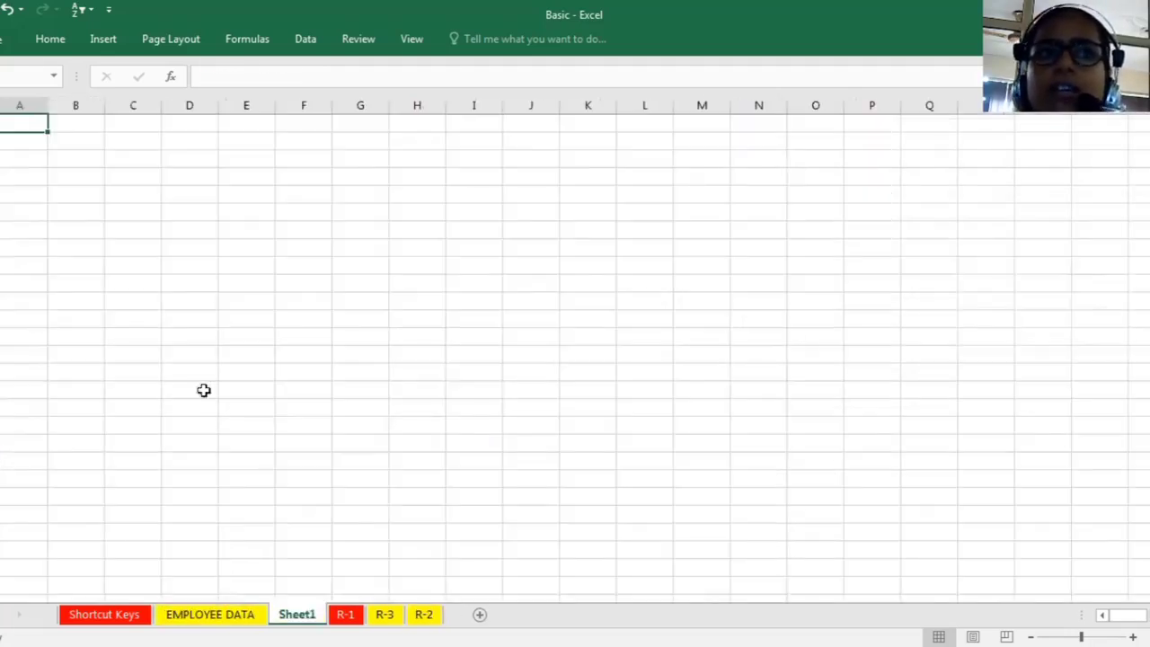
key("Down")
left_click(225, 323)
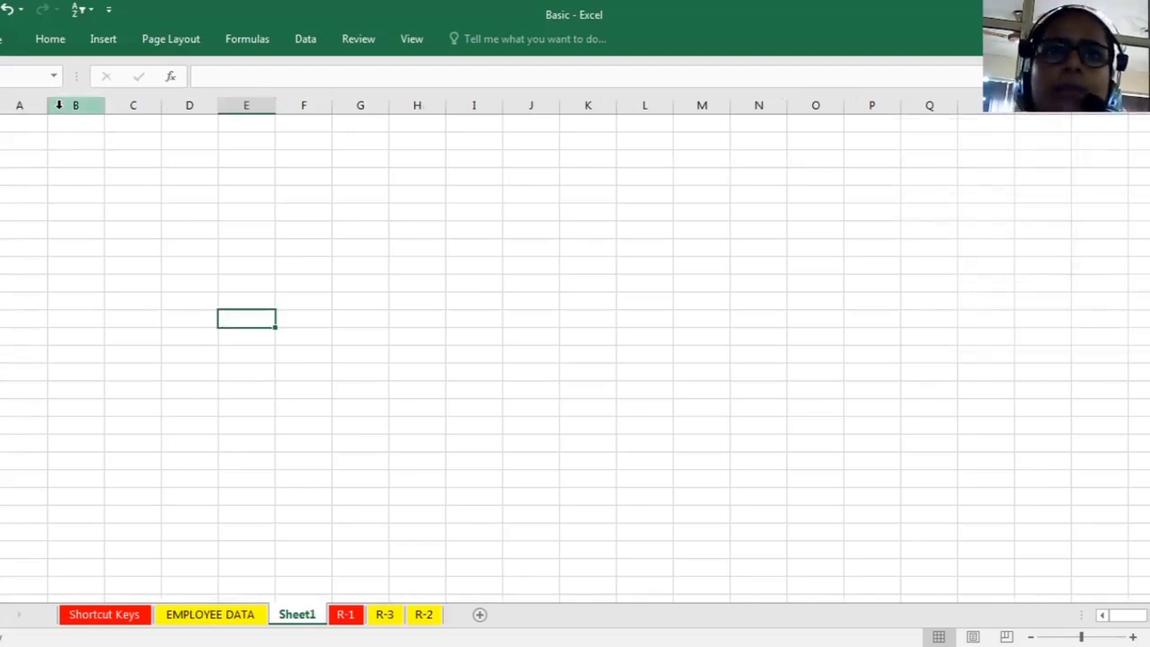
Enter the heading NAME OF THE EMPLOYEE in cell A1 of the new sheet
left_click(31, 131)
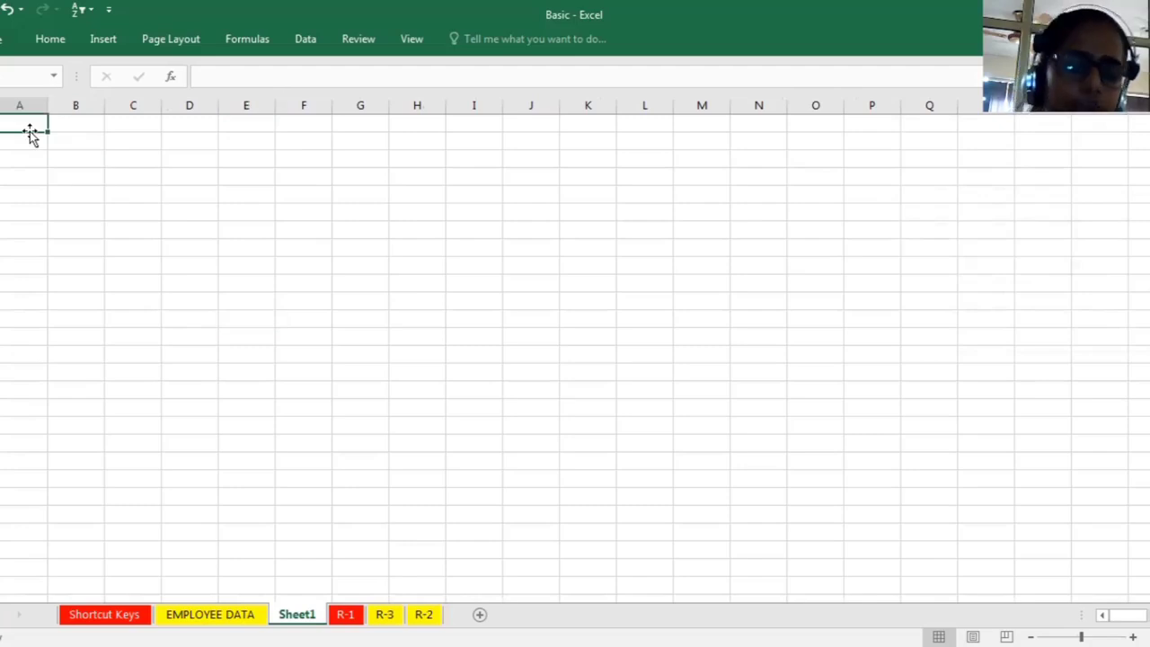
type("E")
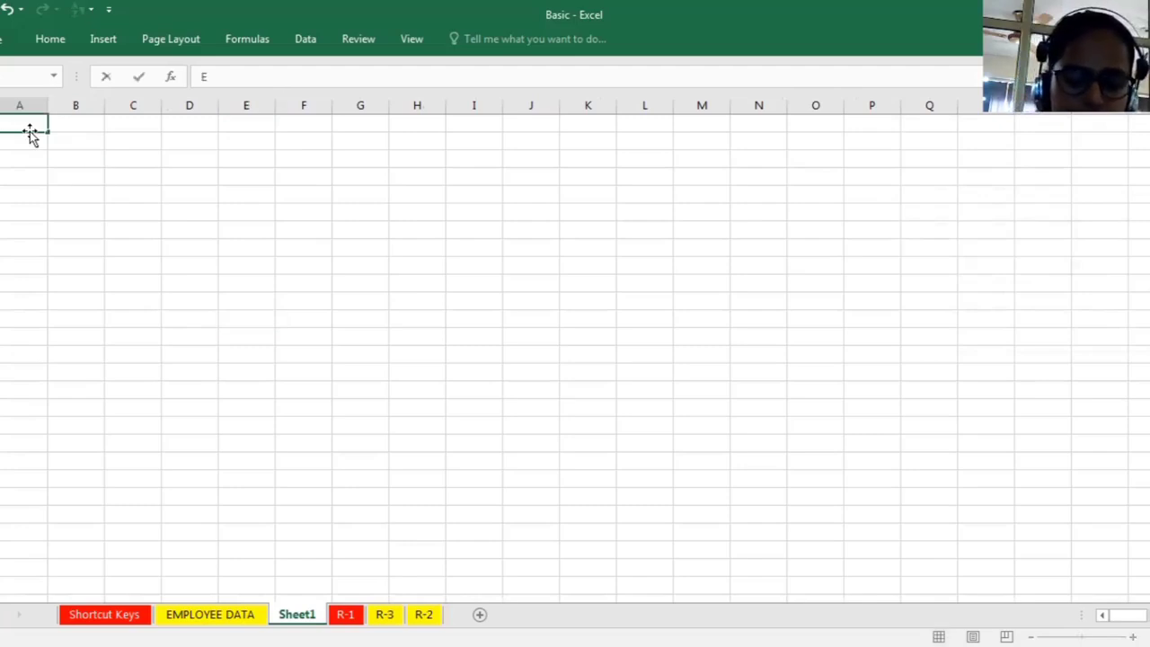
key("BackSpace")
type("NAME OF THE MEPLOYE")
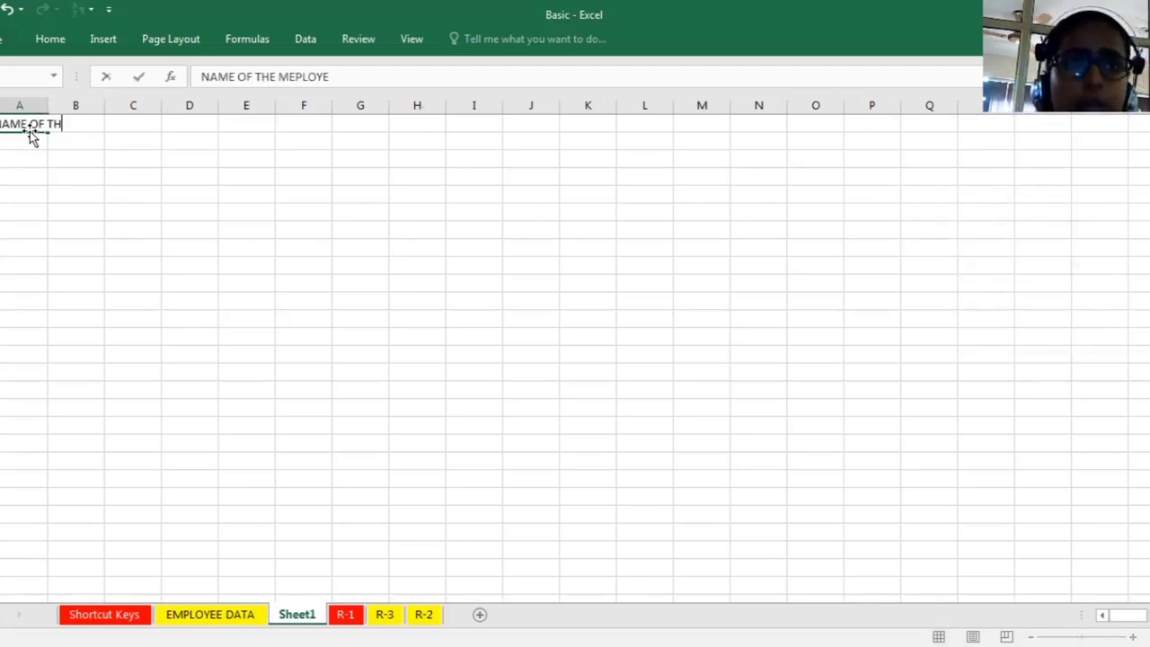
key("BackSpace")
key("BackSpace")
key("BackSpace")
key("BackSpace")
key("BackSpace")
key("BackSpace")
key("BackSpace")
key("BackSpace")
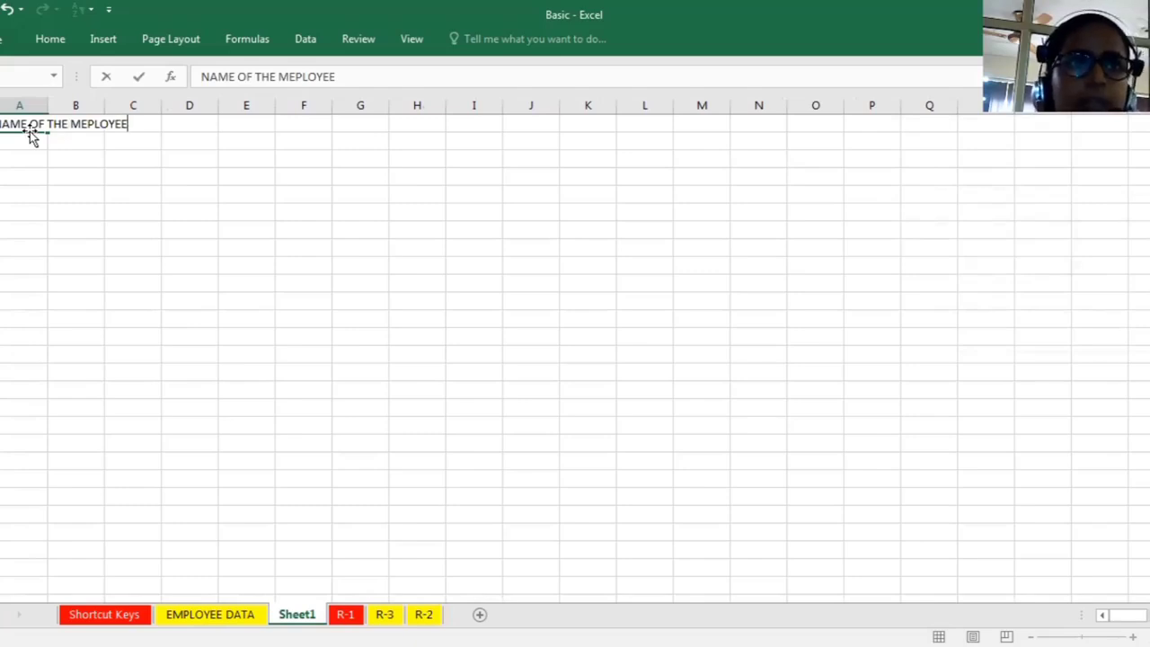
type("EMPLOYEE")
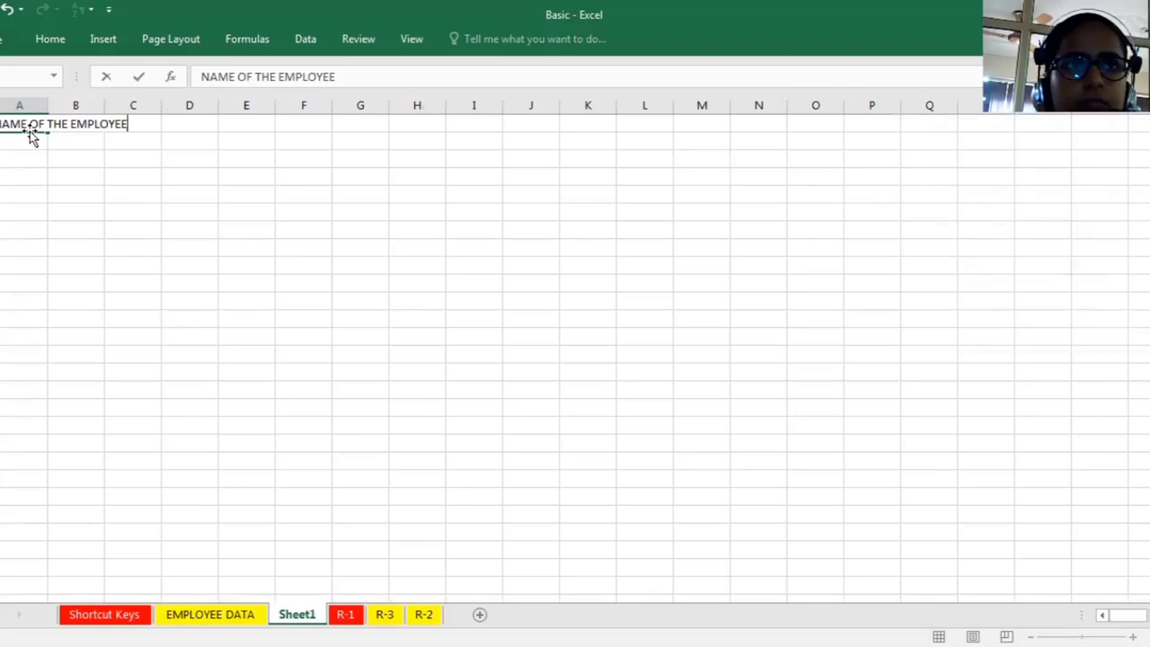
key("Tab")
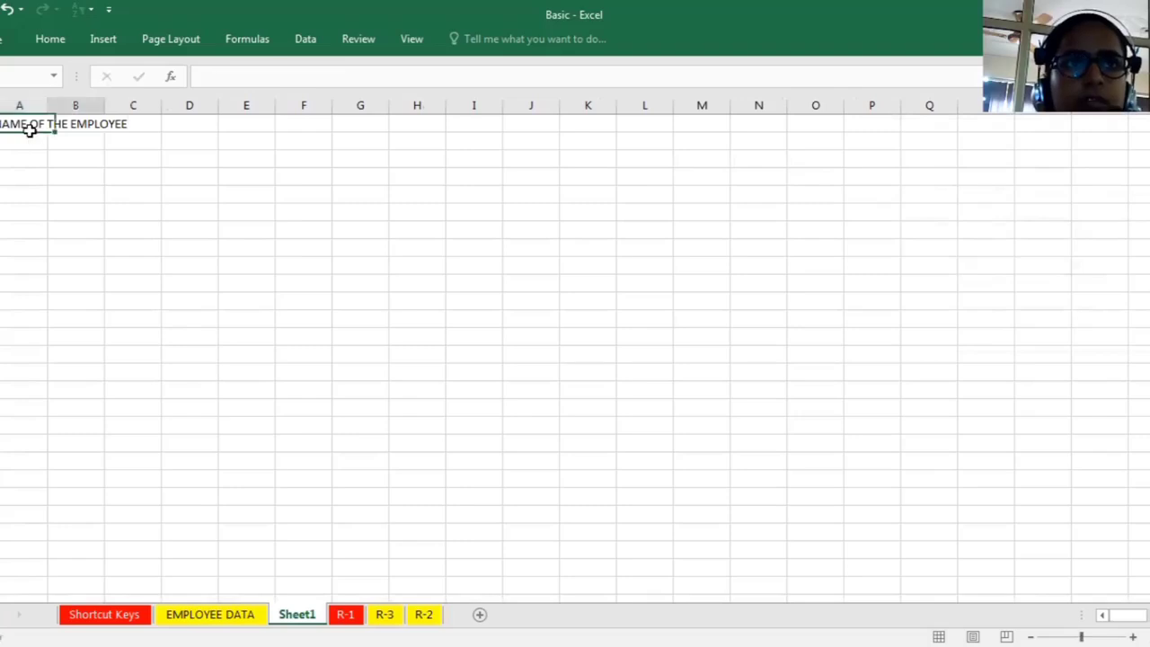
Edit cell A1 to append DEPARTMENT BASIC SALARY EMP CODE after the existing heading
left_click(30, 131)
key("F2")
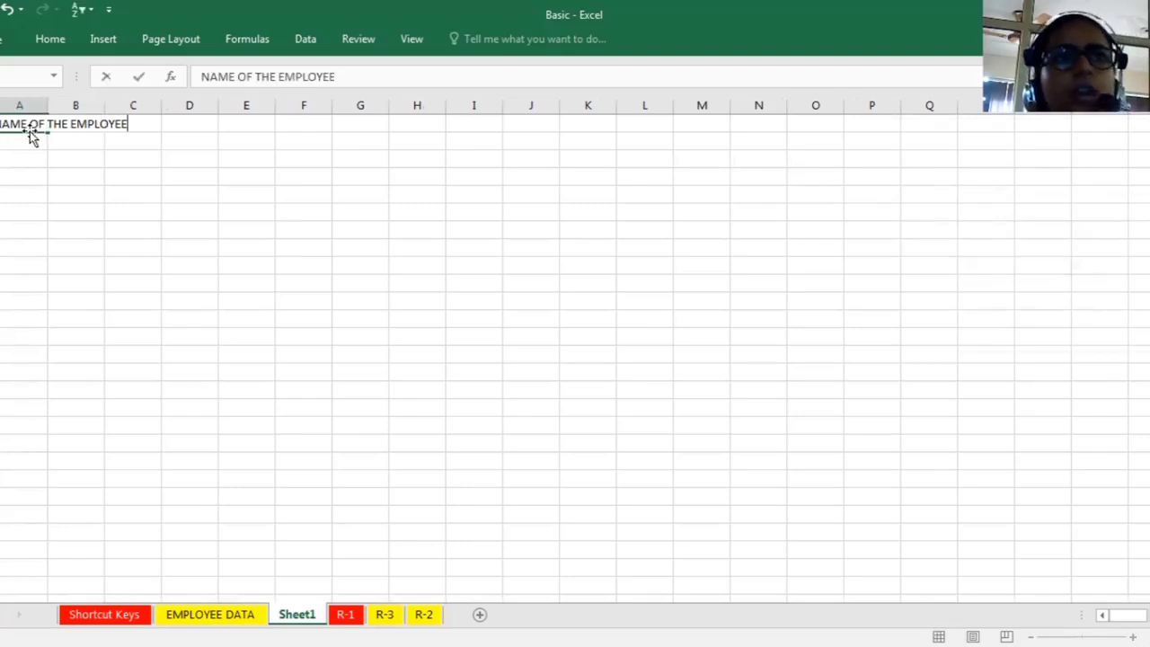
type("DEPARTMNET")
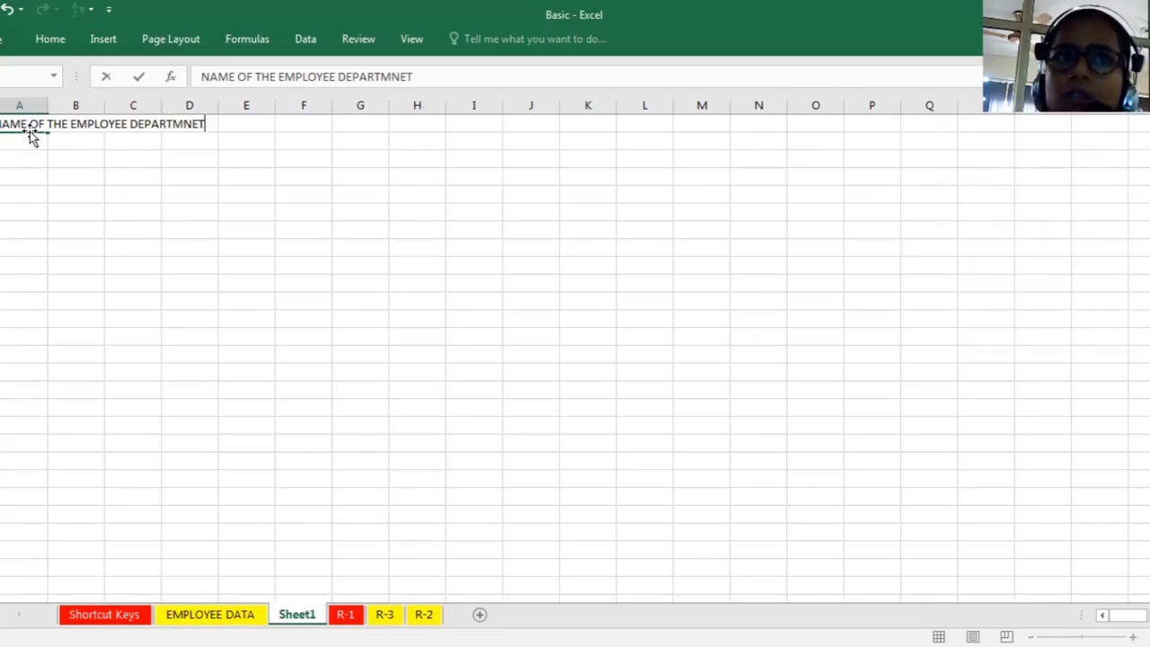
key("BackSpace")
key("BackSpace")
key("BackSpace")
type("E")
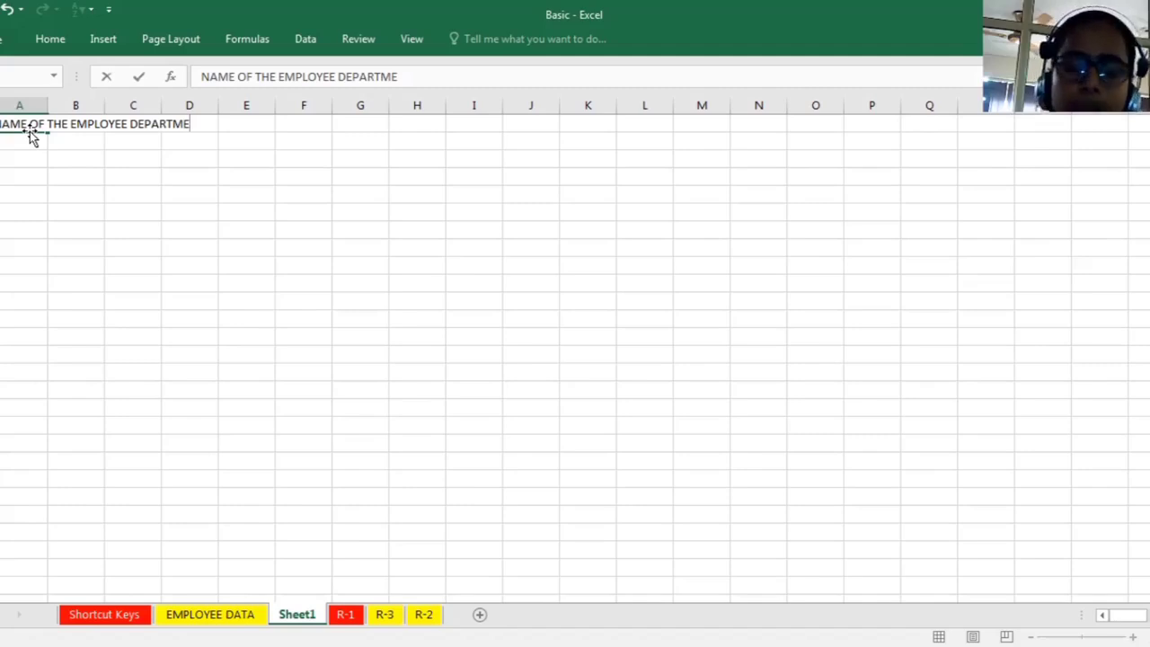
type("NT BASI")
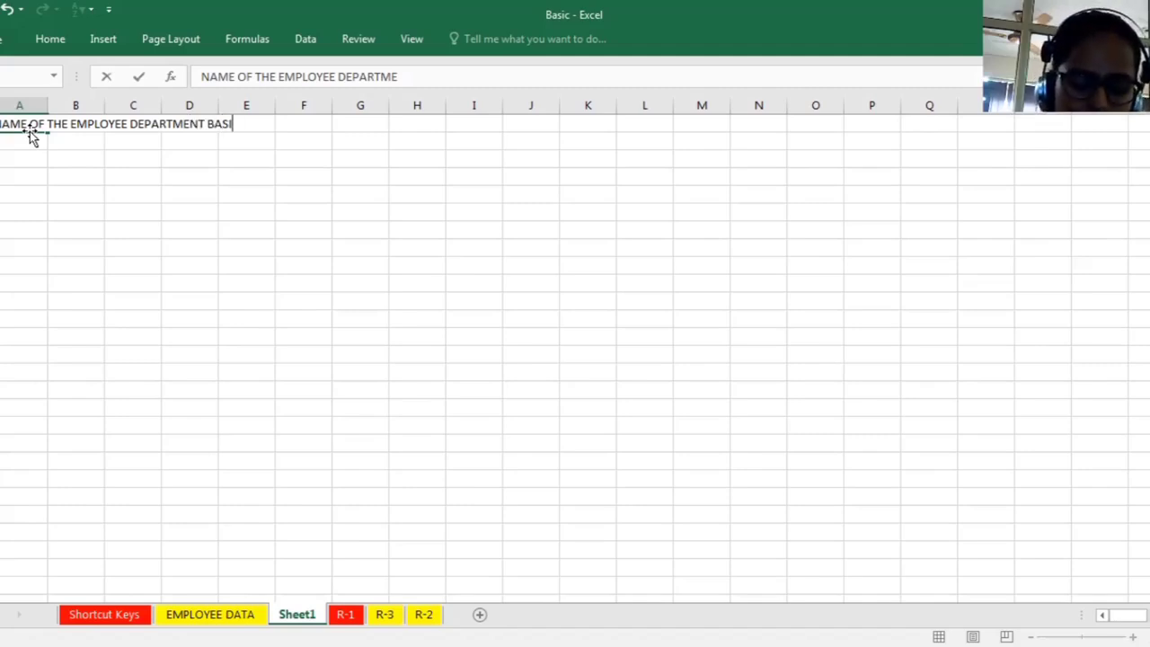
type("C SALARY ")
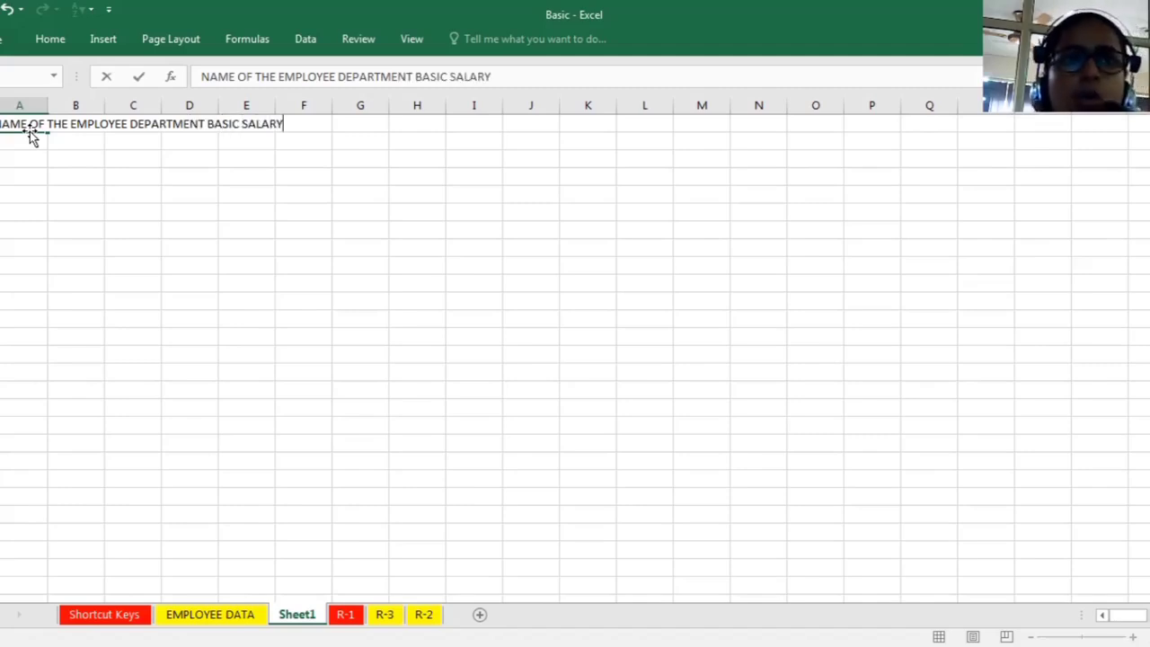
type("EMP ")
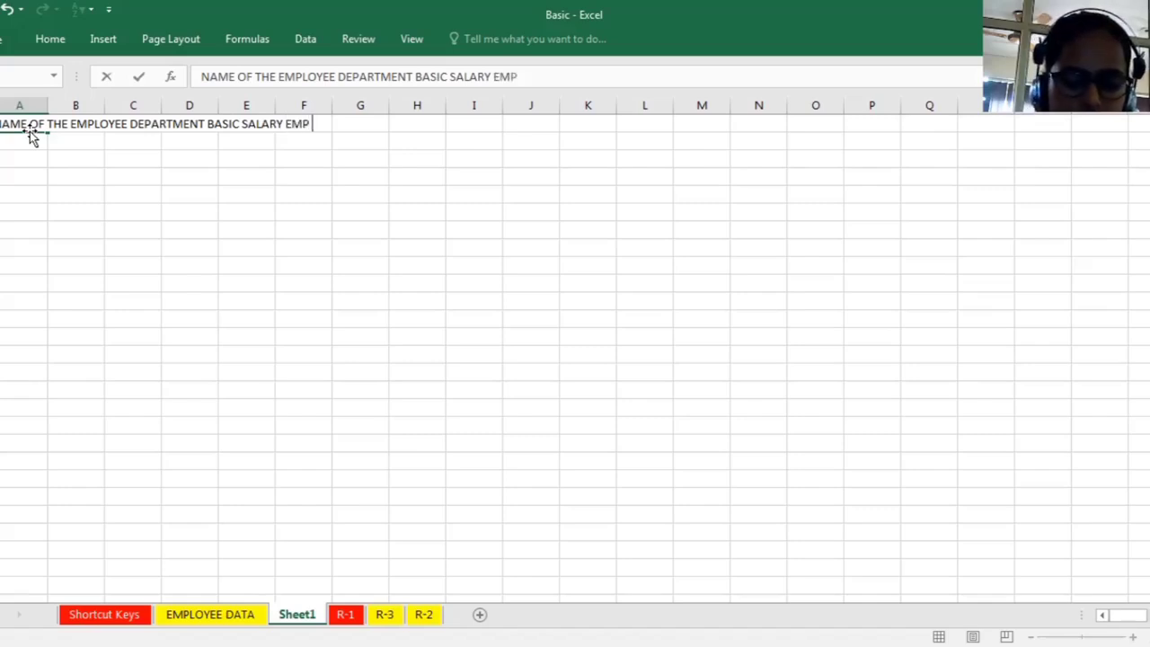
type("CODE")
key("Return")
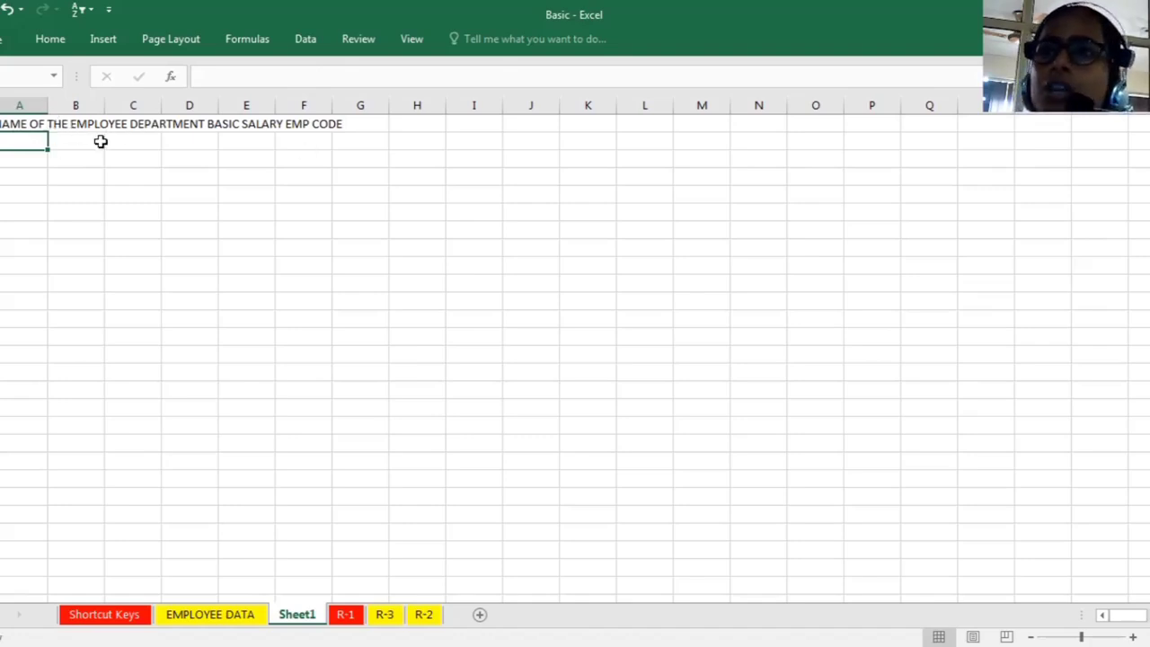
Clear the combined heading text from cell A1 and enter EMP CODE there instead
left_click(41, 123)
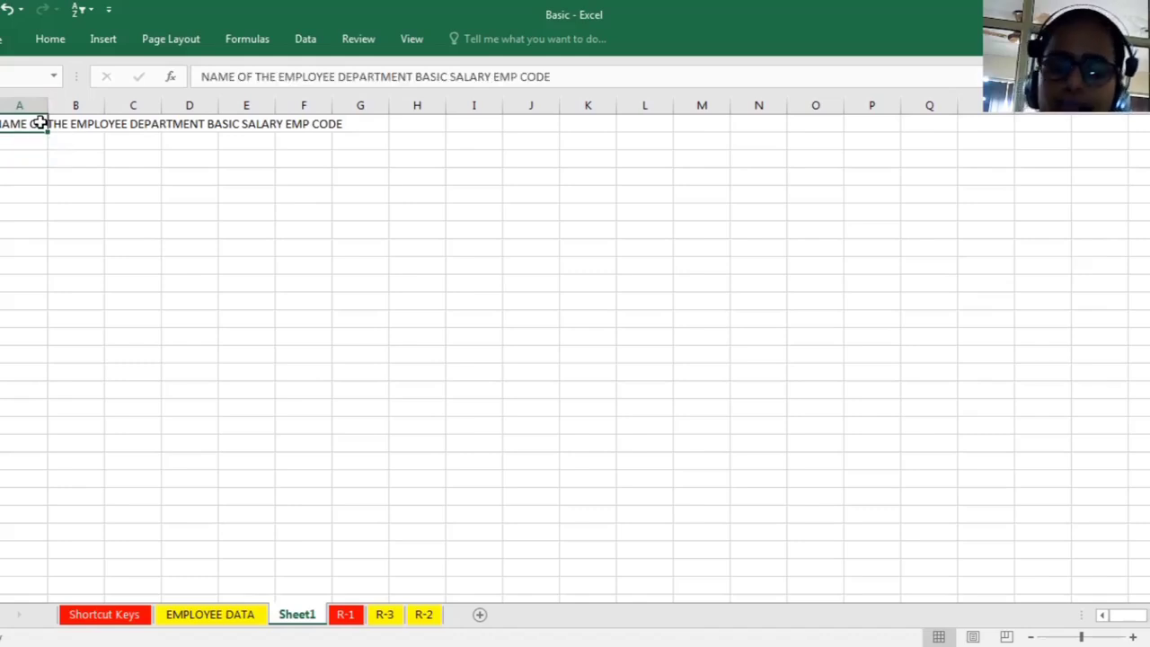
key("Delete")
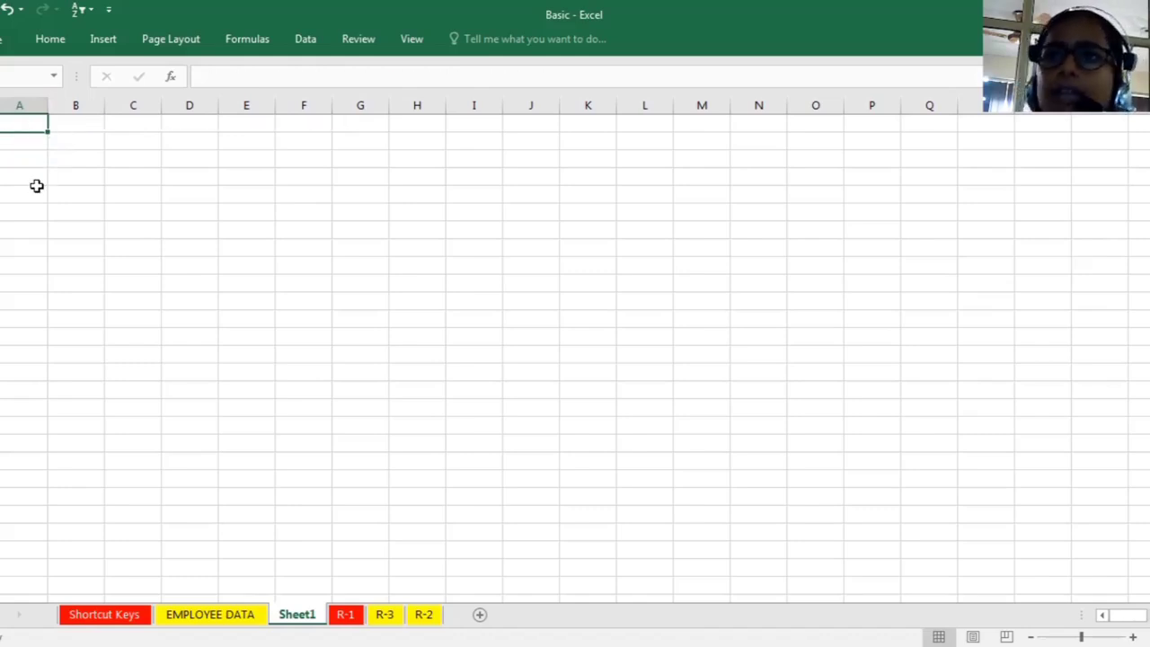
type("EMP CODE")
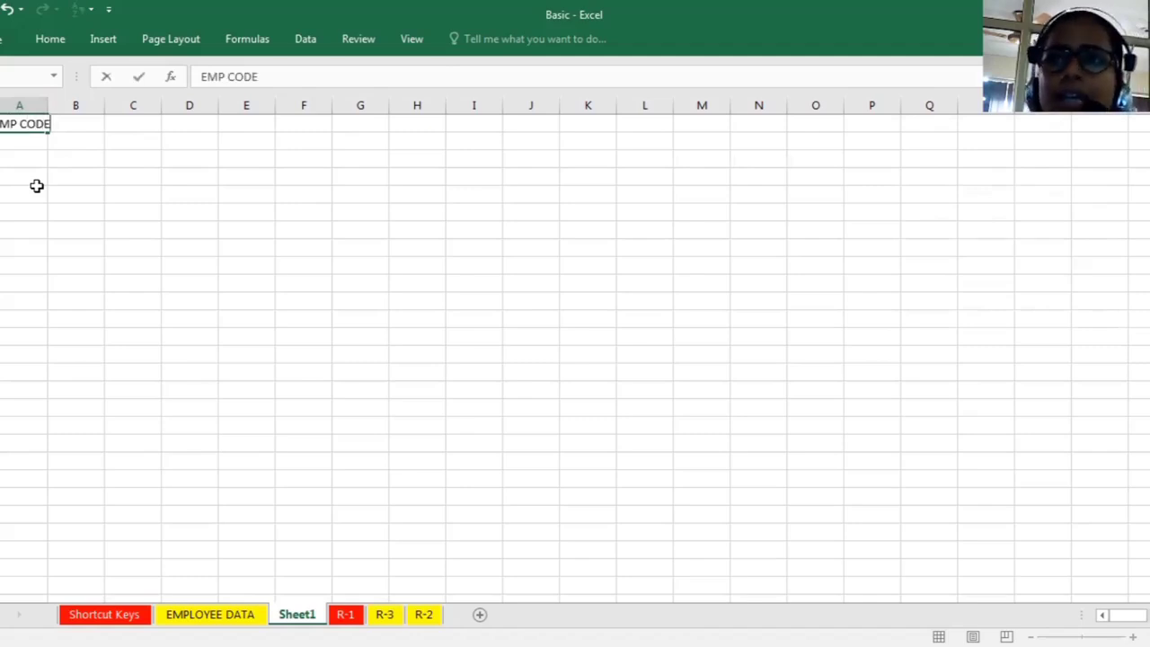
key("Tab")
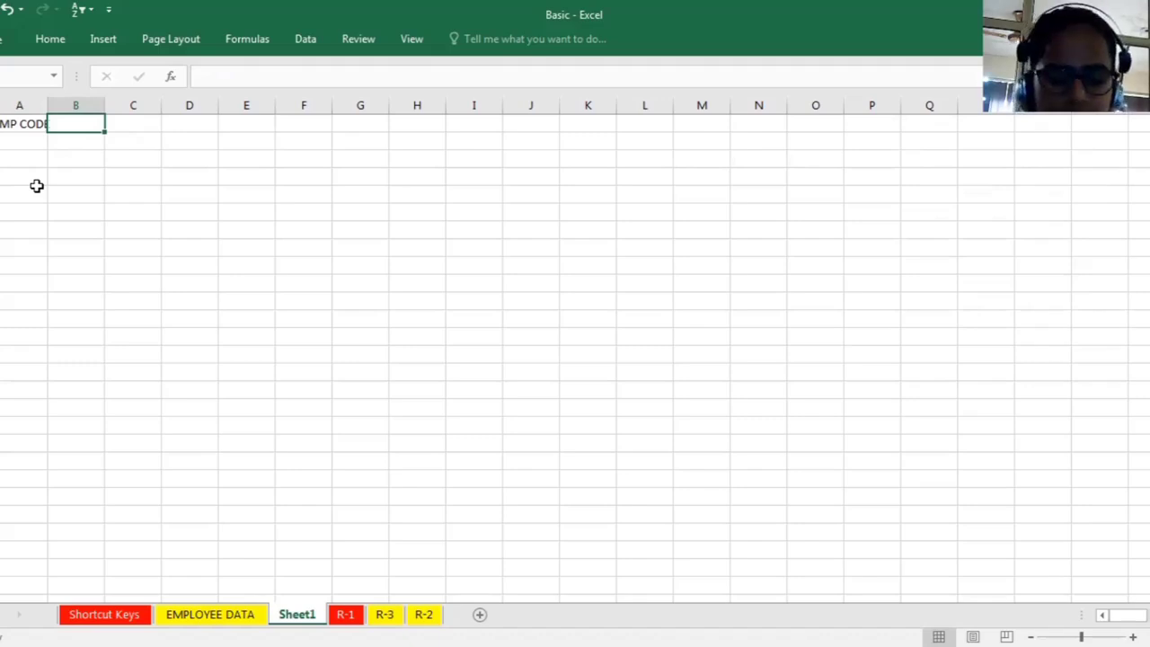
Enter the heading NAME OF THE EMPLOYEE in cell B1, correcting the misspelled last word
type("NAME OF THE ME")
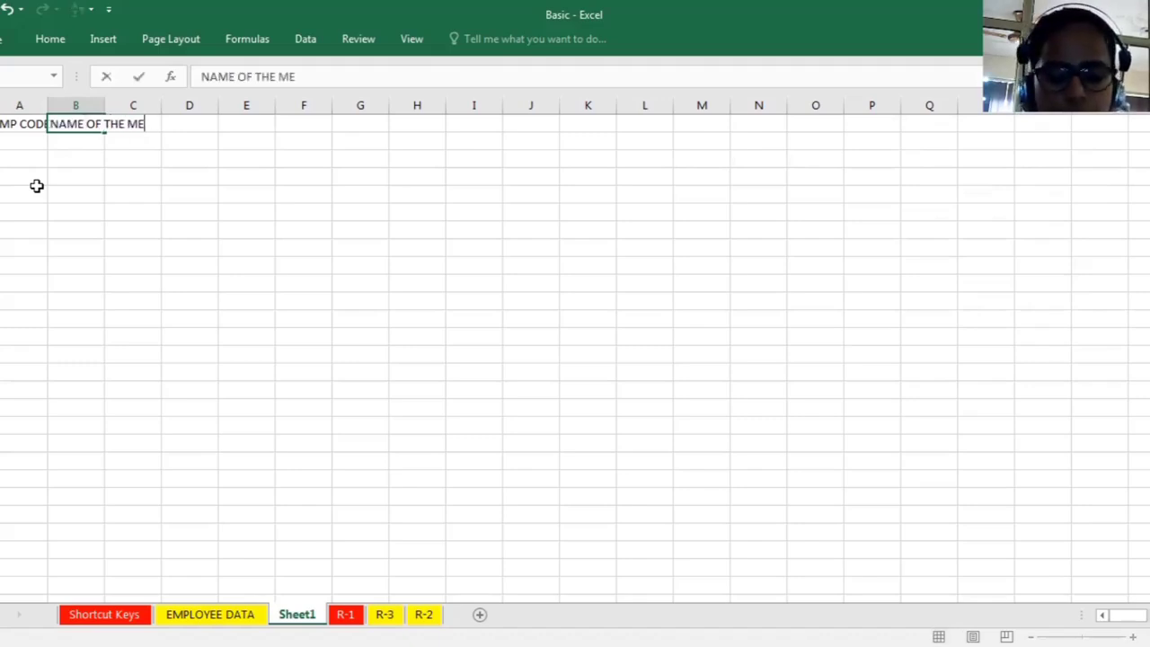
type("PLOYEE")
key("BackSpace")
key("BackSpace")
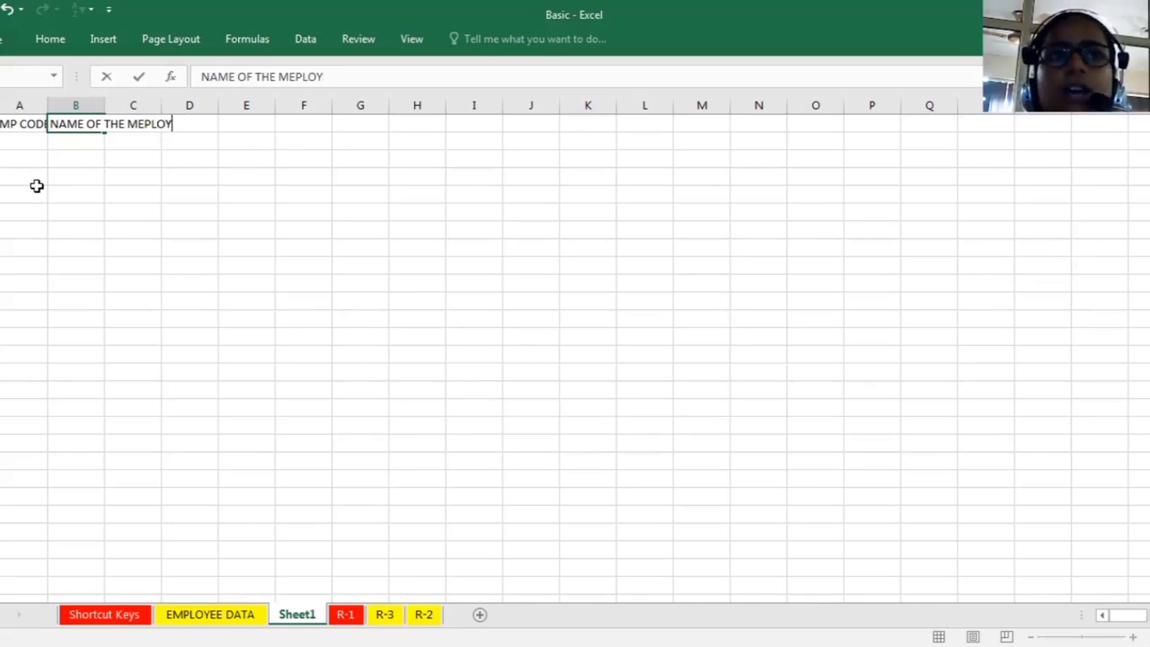
key("BackSpace")
key("BackSpace")
key("BackSpace")
key("BackSpace")
key("BackSpace")
key("BackSpace")
type("EMPLOYEE")
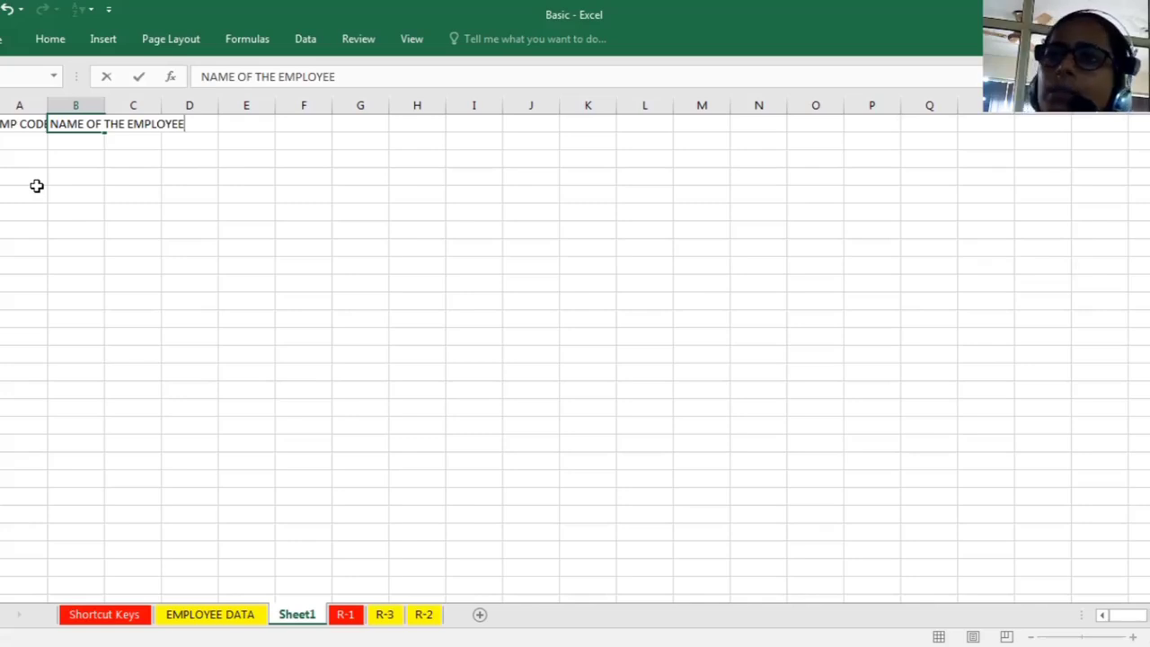
Enter the heading DEPARTMENT in cell C1 and BASIC SALARY in cell D1
key("Tab")
type("DEPARTMENT")
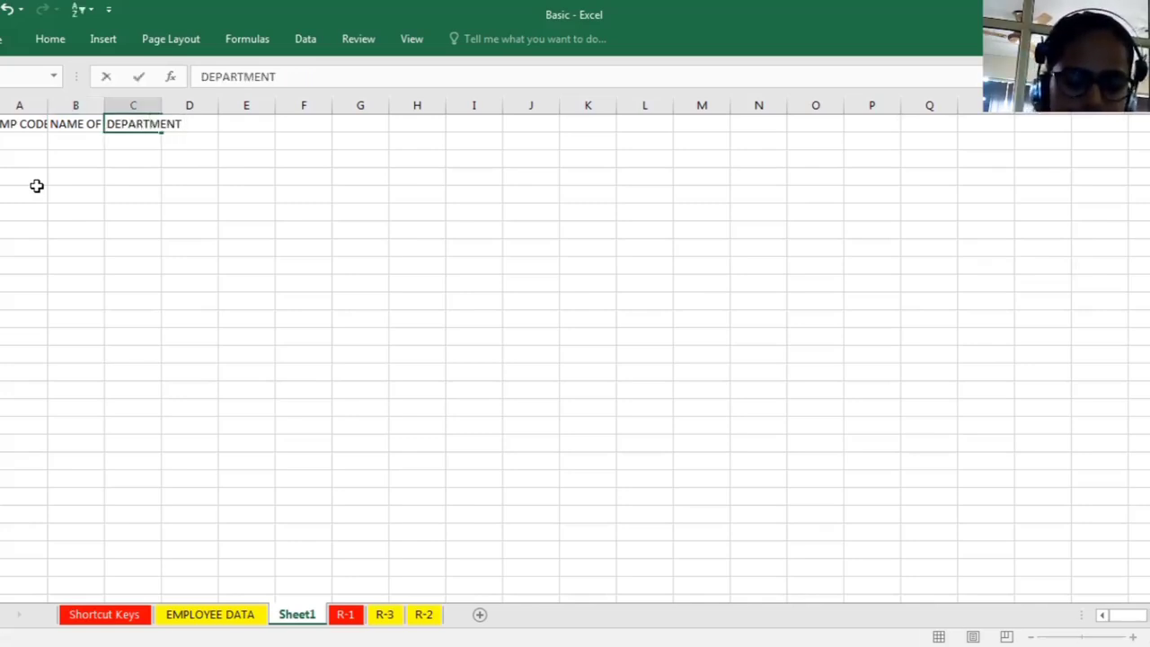
key("Tab")
type("BAI")
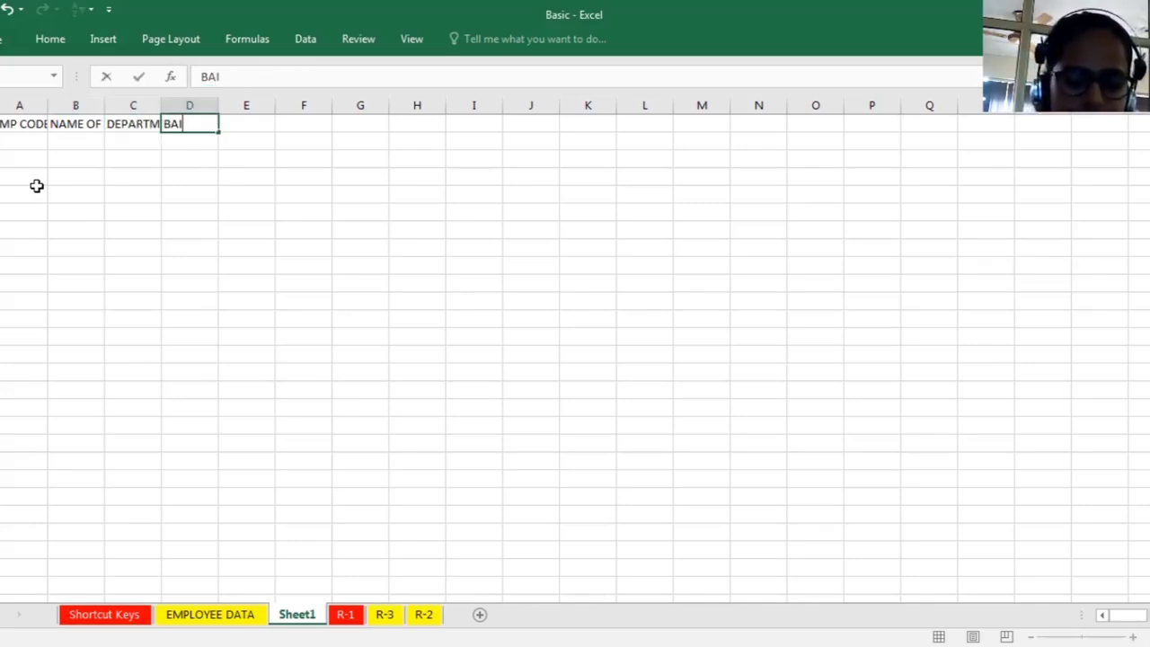
type("SIC S")
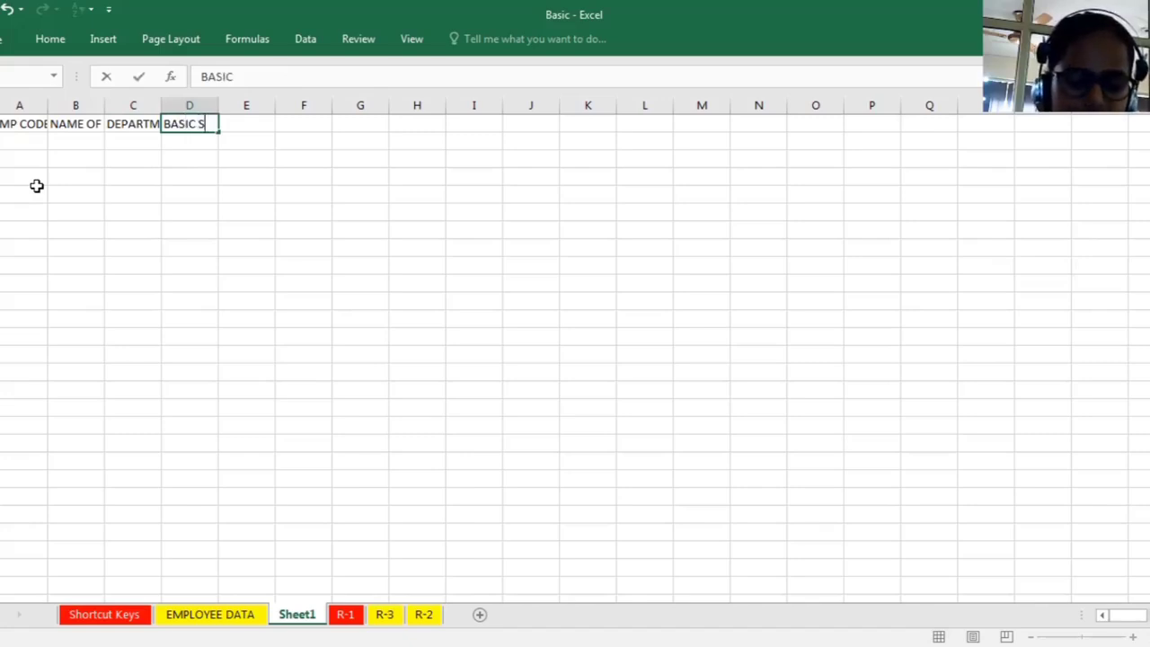
type("ALARY")
key("Return")
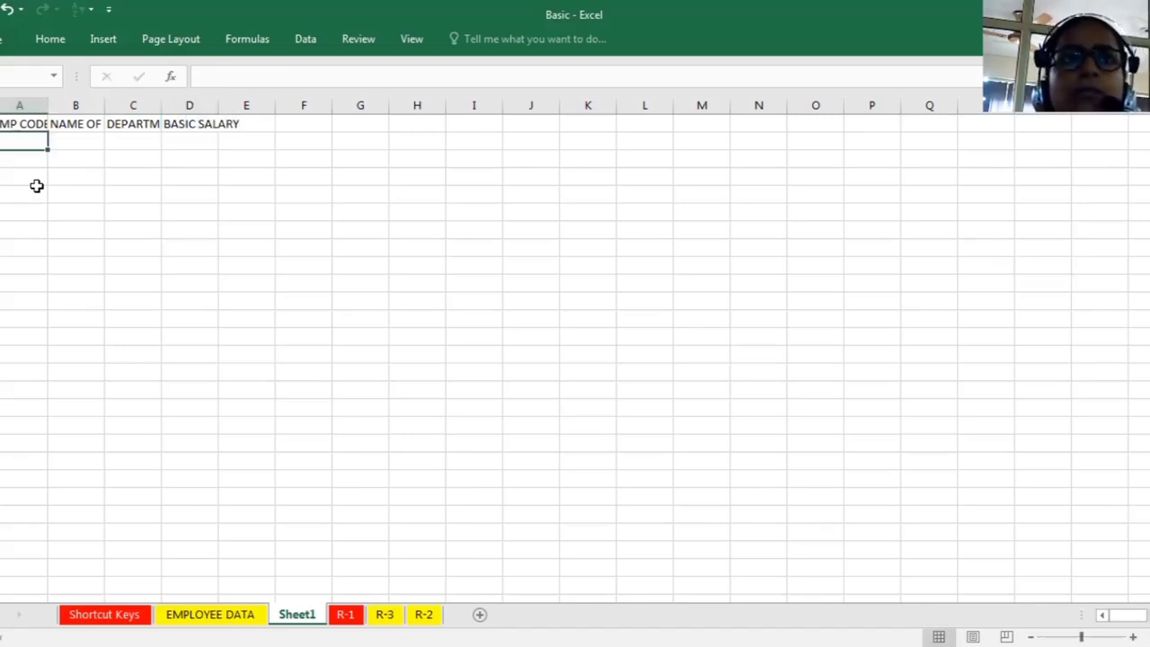
Select the four heading cells A1:D1
key("Up")
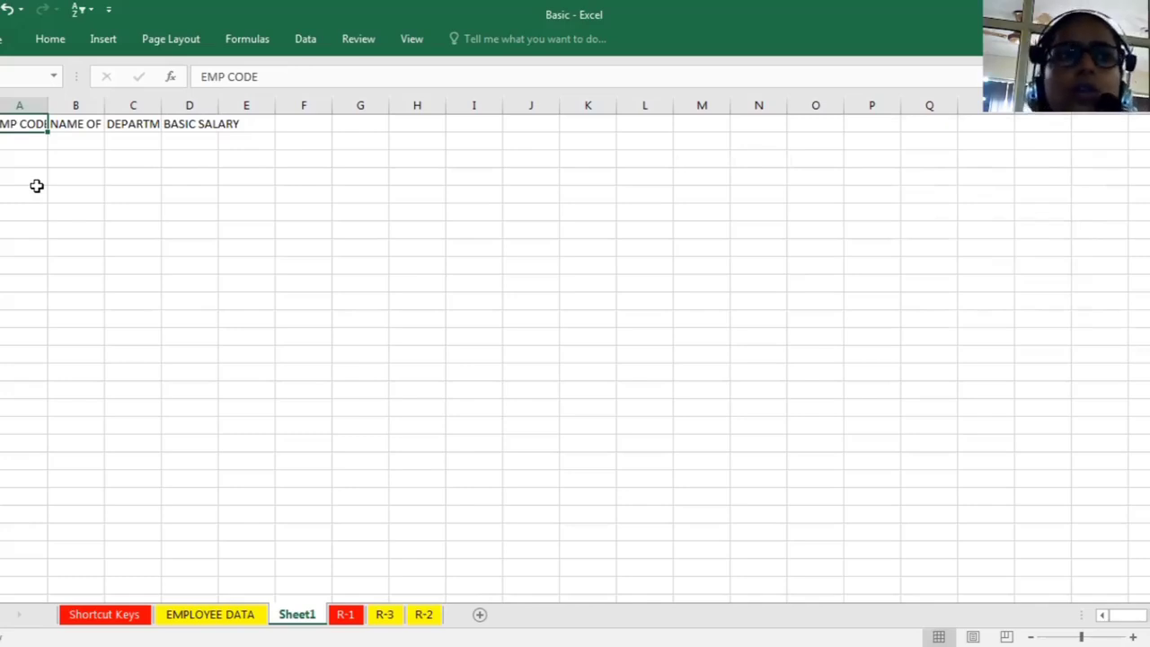
key("shift+Right")
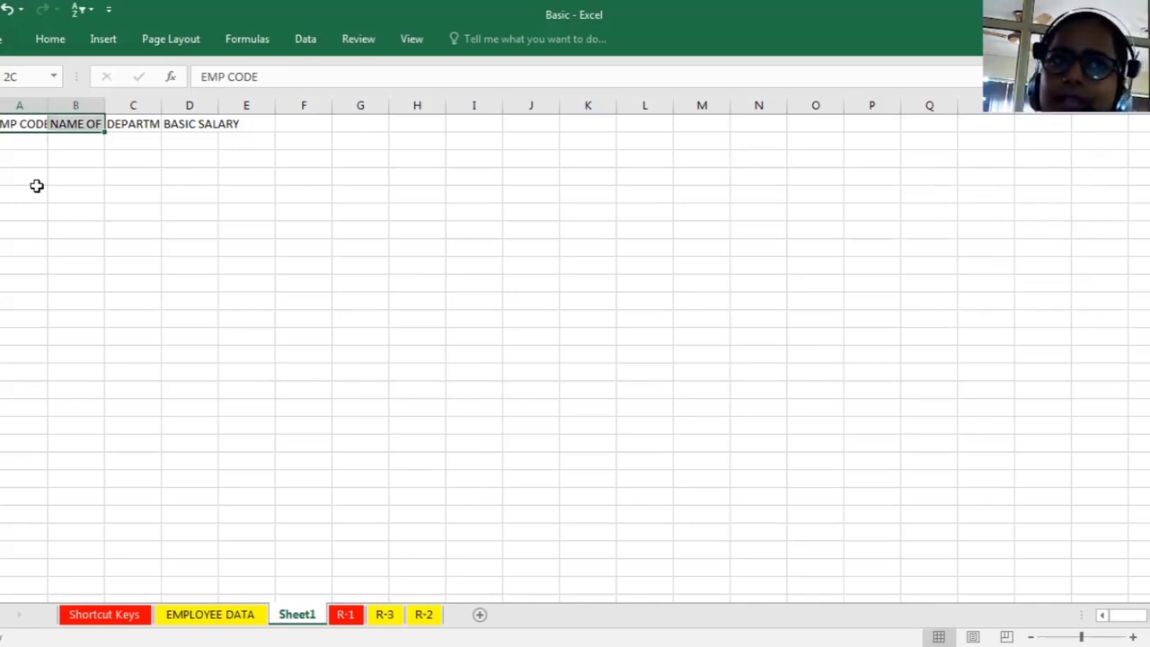
key("shift+Right")
key("shift+Right")
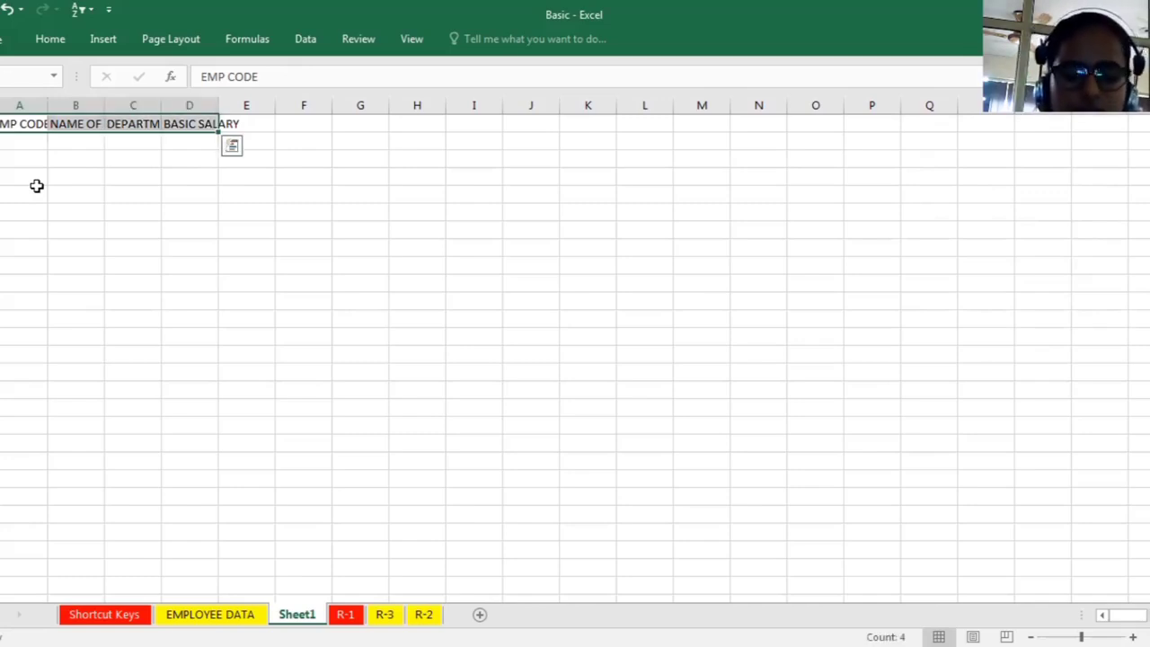
Try AutoFit Column Width on the selected headings, undo it, and look at the cell size options
key("alt+h")
key("o")
key("i")
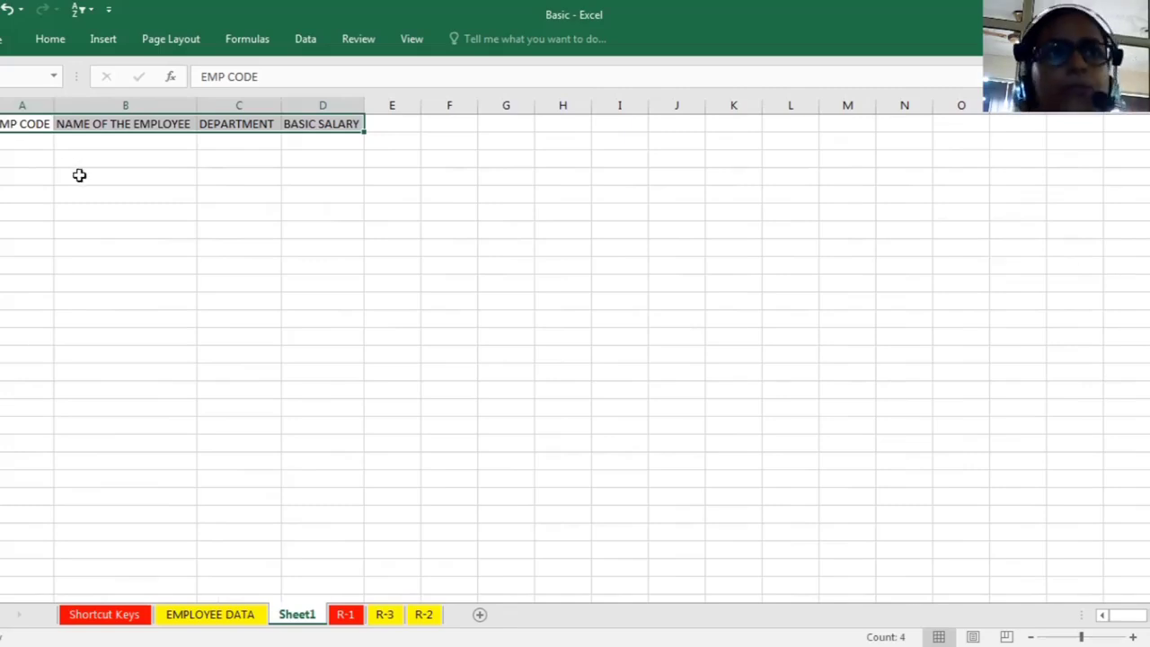
key("ctrl+z")
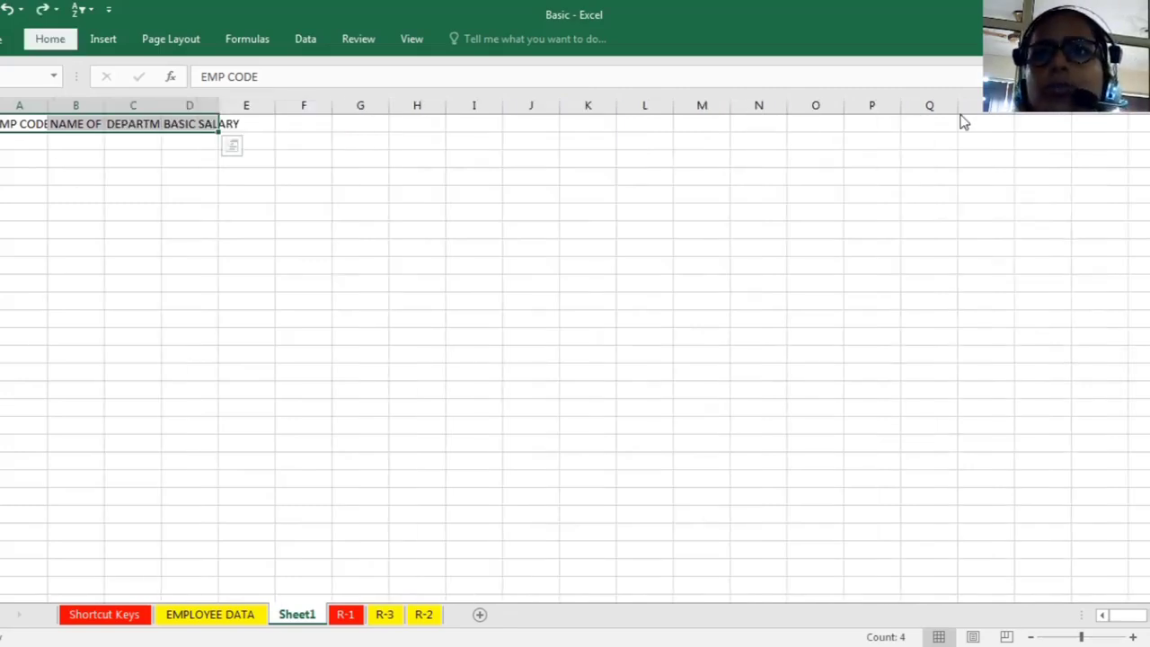
left_click(912, 100)
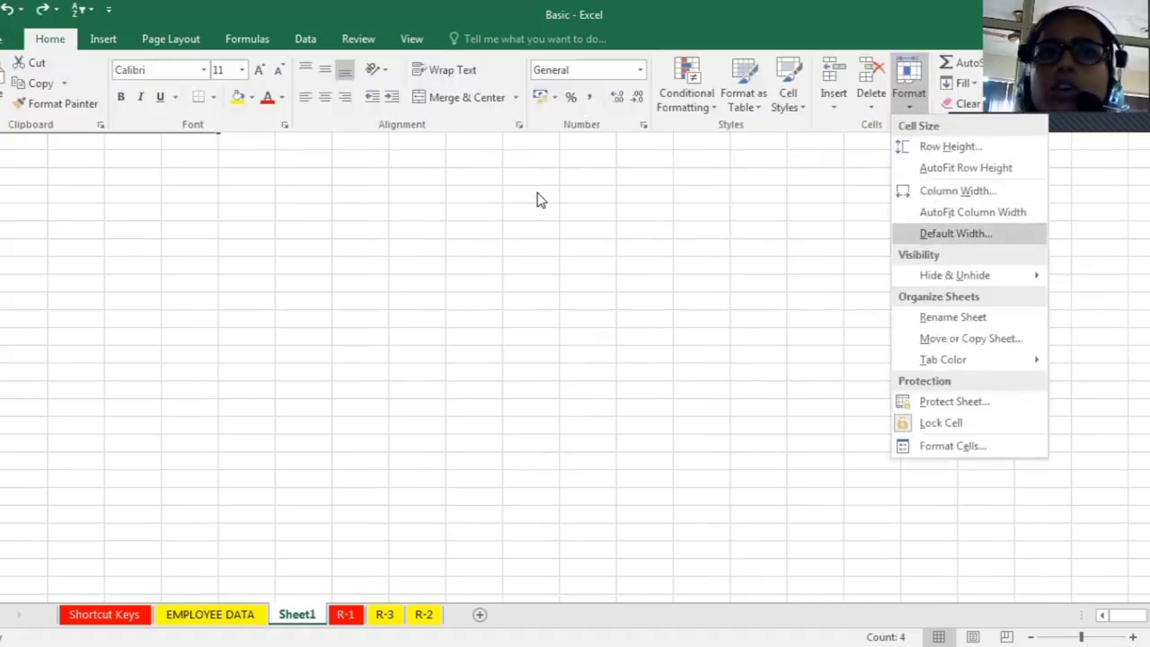
left_click(170, 182)
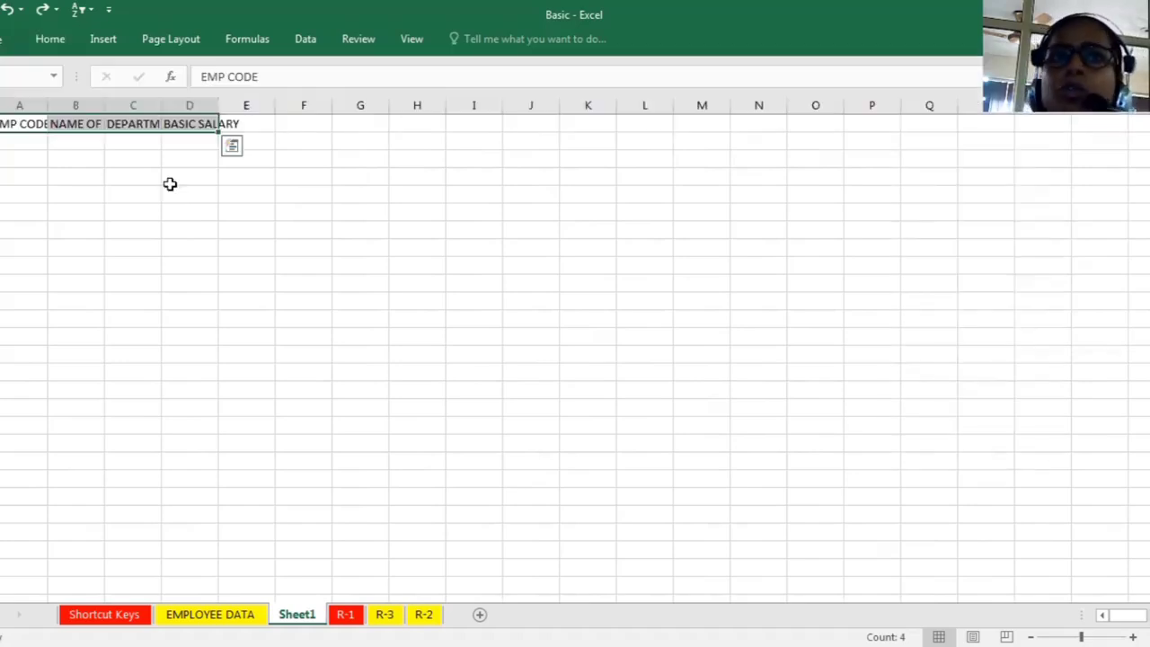
AutoFit the column widths of A to D to the selected headings
key("alt+h")
key("o")
key("i")
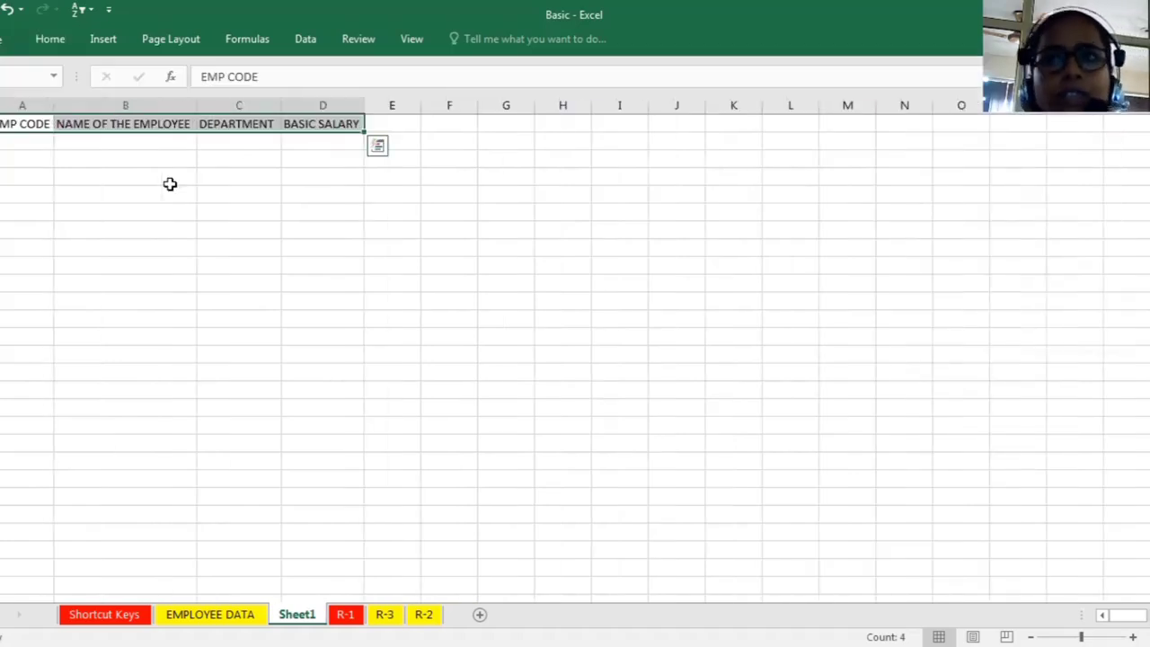
Enter the first employee code in cell A2 under the EMP CODE heading
key("Down")
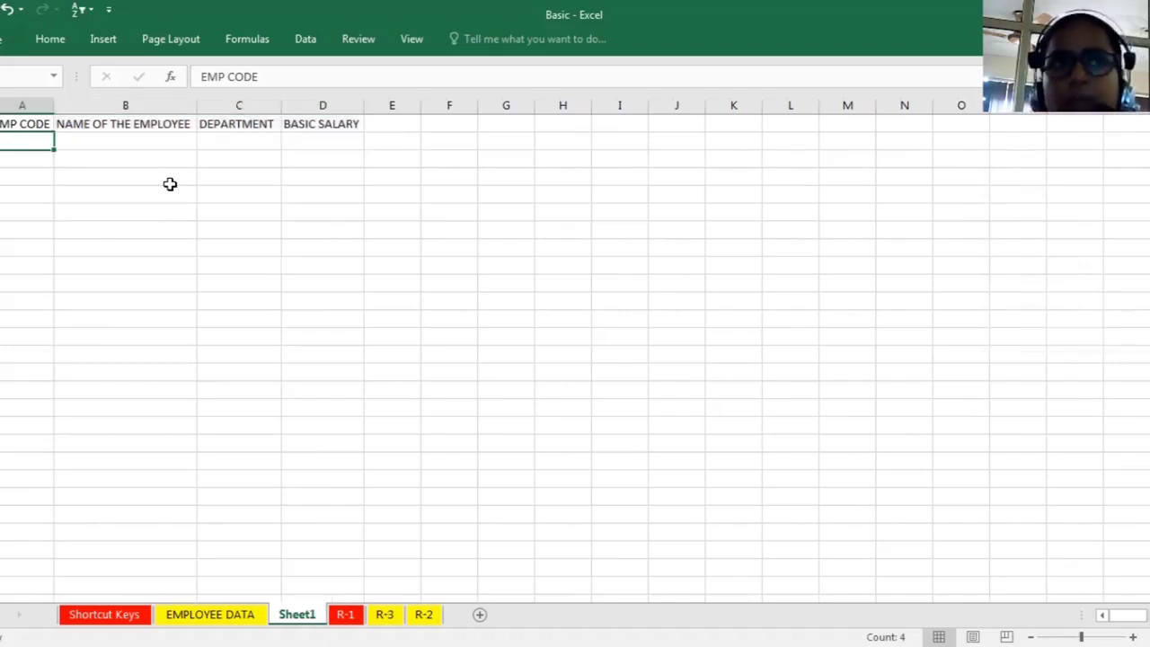
type("80156")
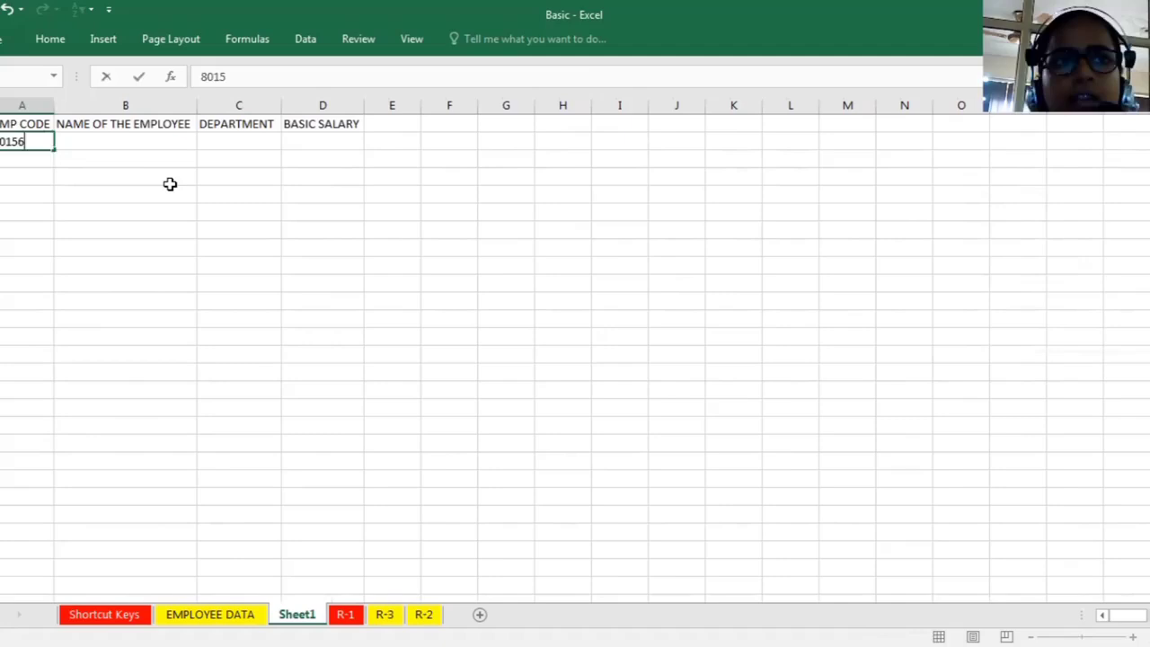
key("Return")
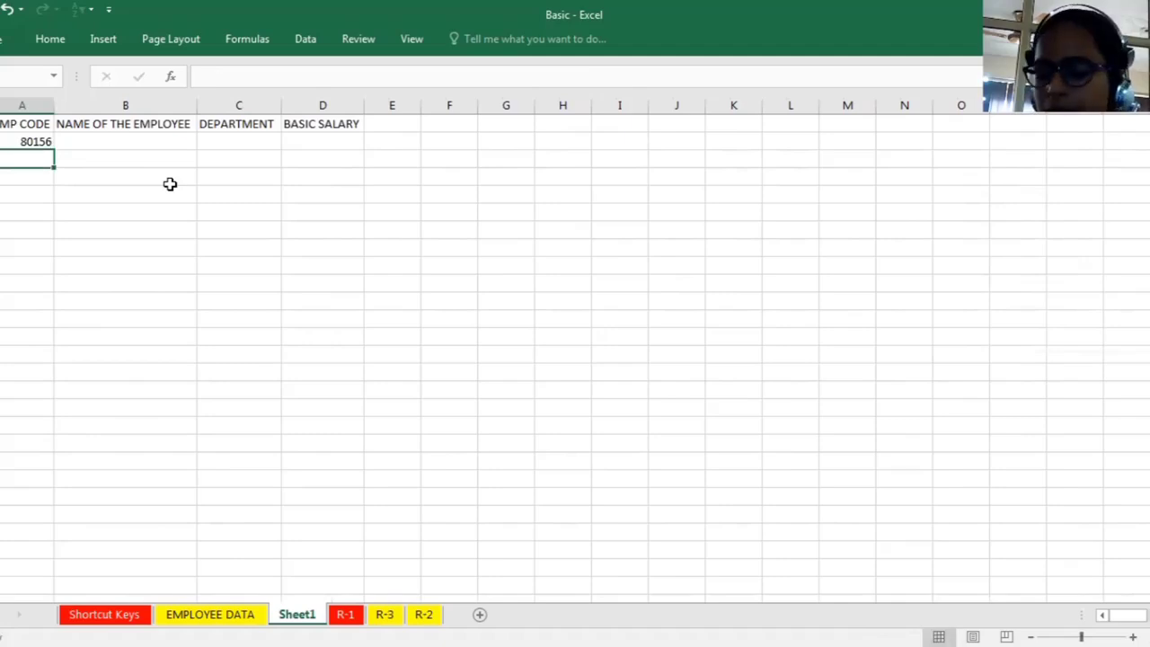
Enter the next four consecutive employee codes one by one in cells A3 to A6
type("80157")
key("Return")
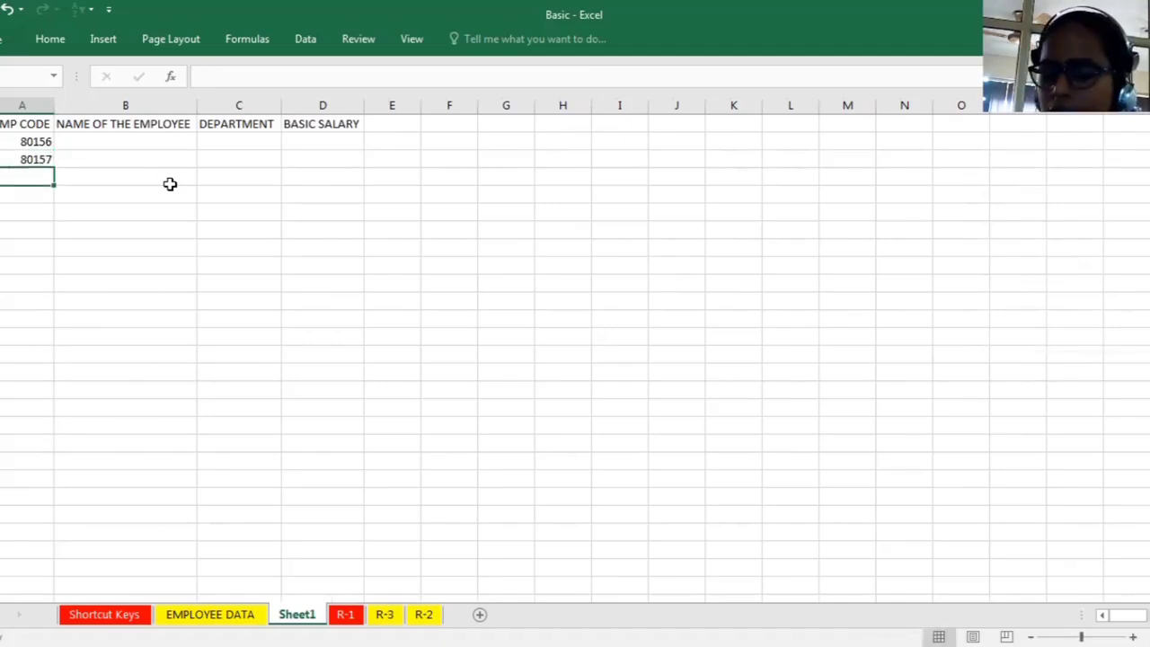
type("8015")
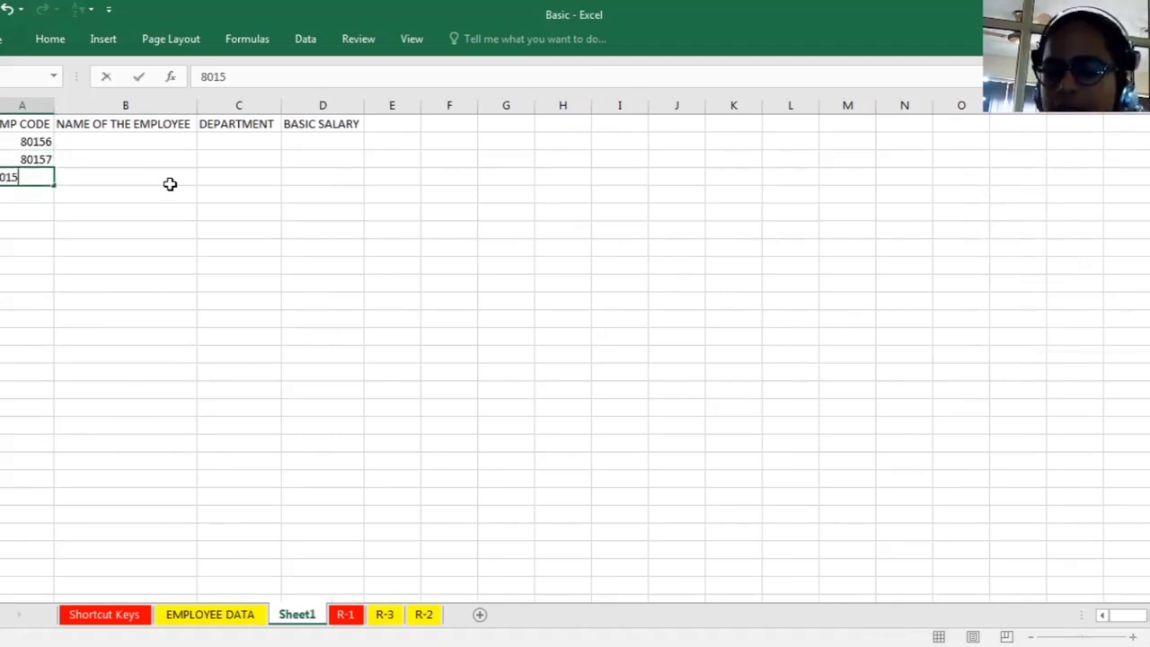
type("8")
key("Return")
type("80159")
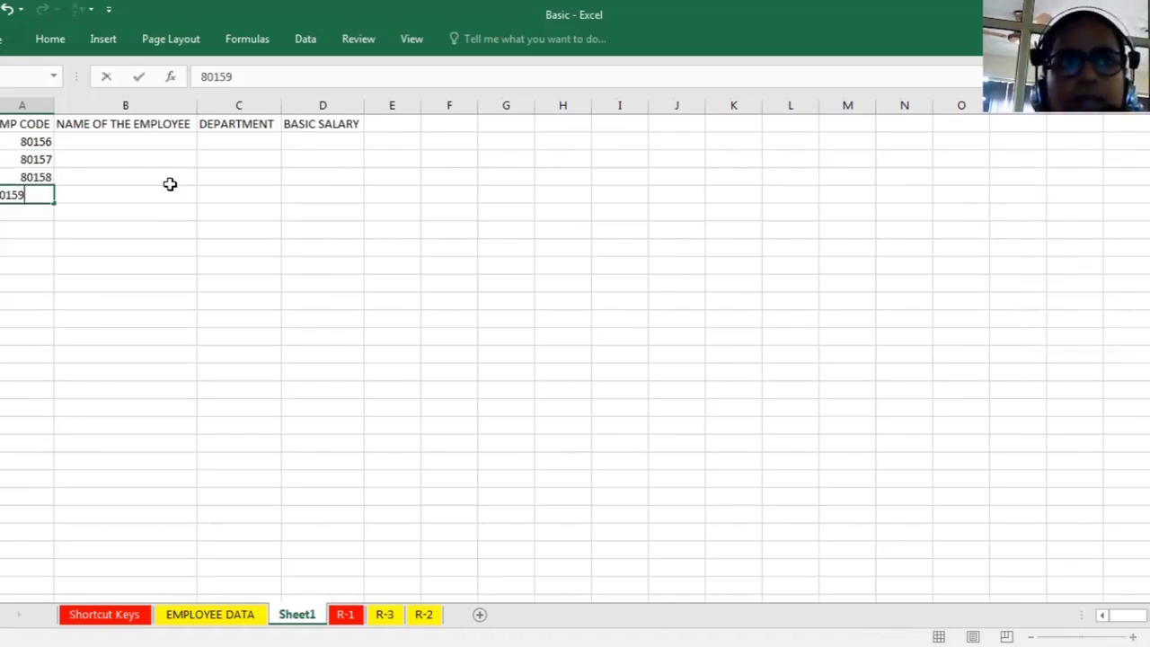
key("Return")
type("8")
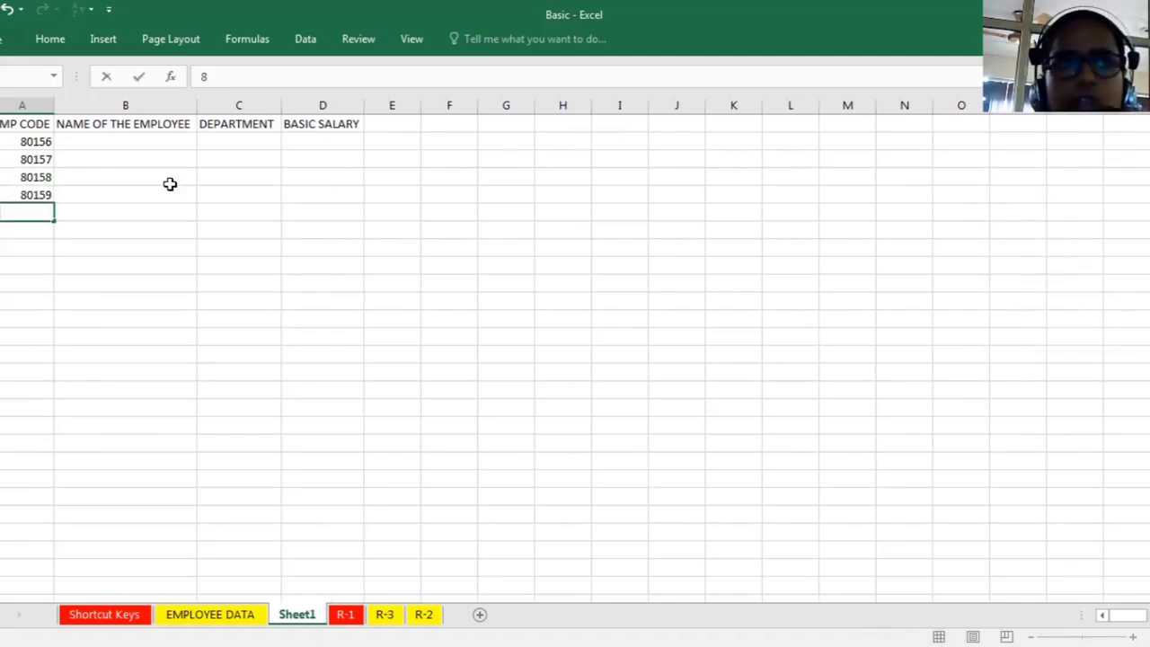
type("0160")
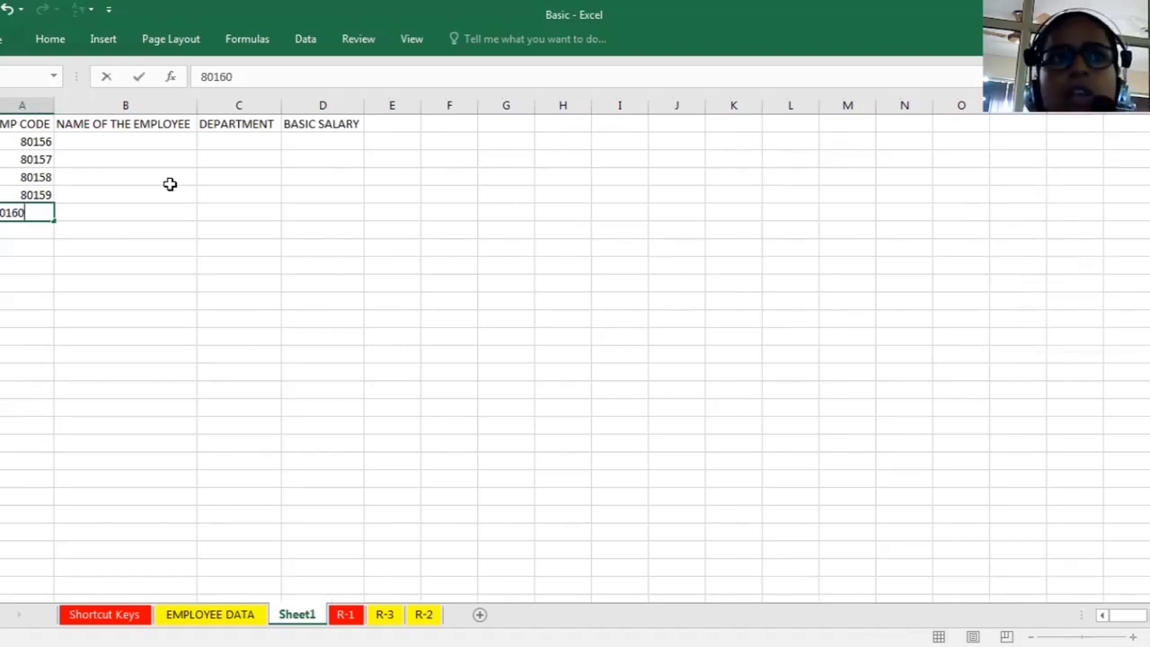
key("Return")
Clear the employee codes from cells A3 to A6, keeping only the first code in A2
left_click_drag(44, 180, 32, 212)
left_click(44, 208)
key("Delete")
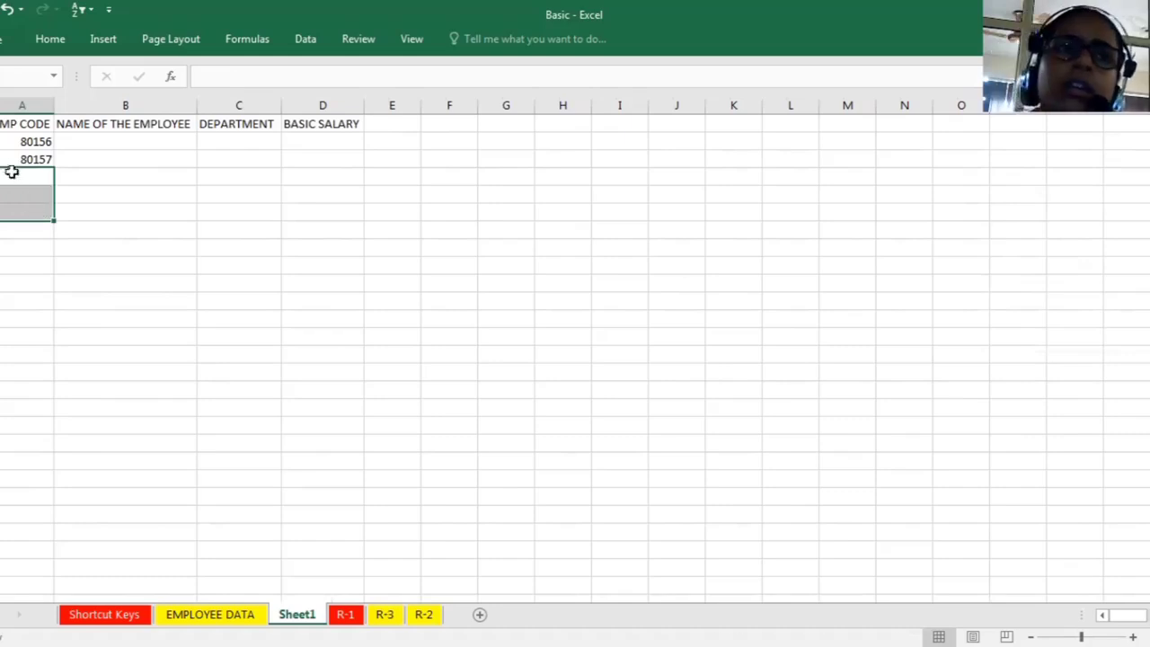
left_click_drag(20, 142, 21, 158)
left_click(87, 173)
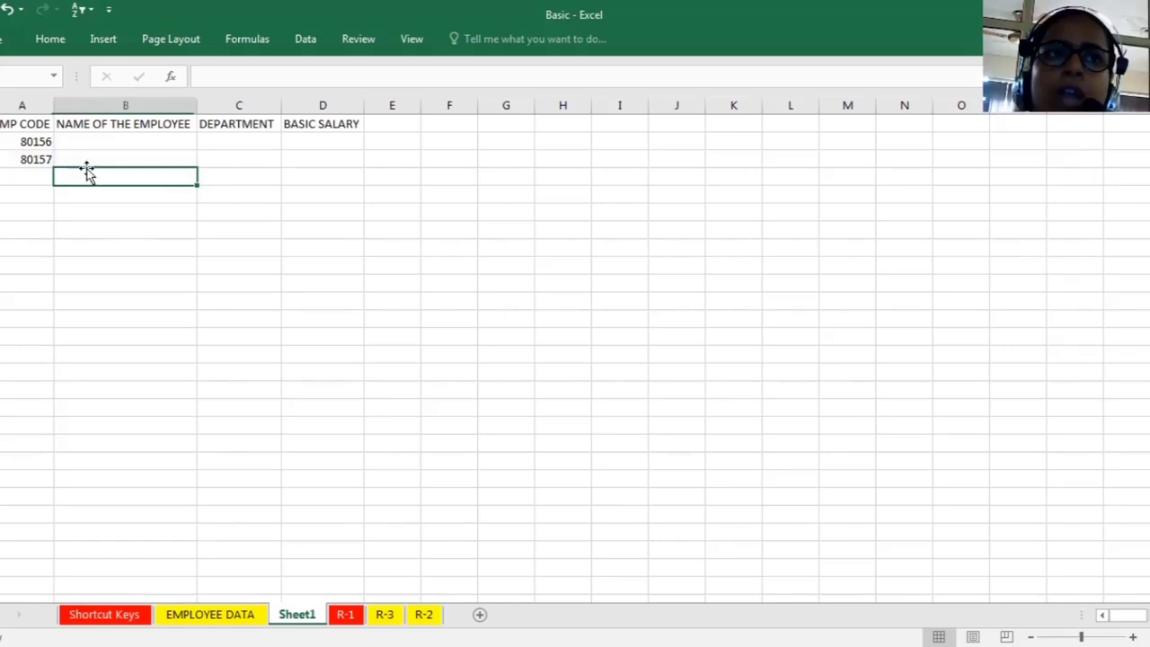
left_click(36, 157)
key("Delete")
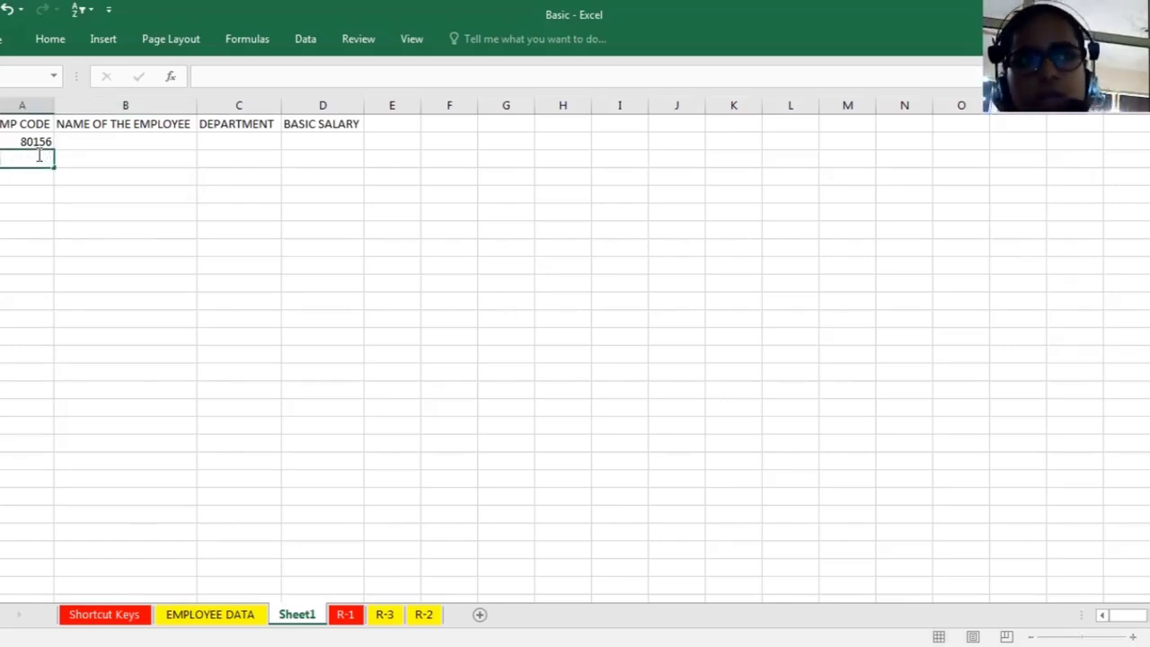
Enter the formula =A2+1 in cell A3 to generate the next employee code
type("=")
left_click(32, 142)
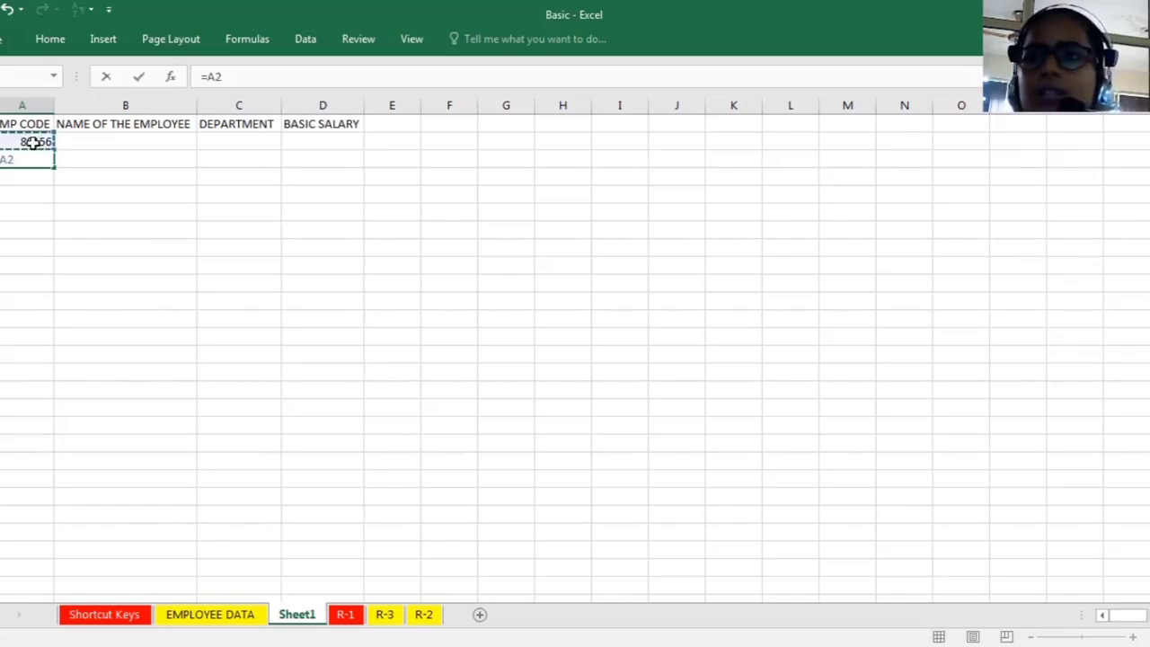
type("+1")
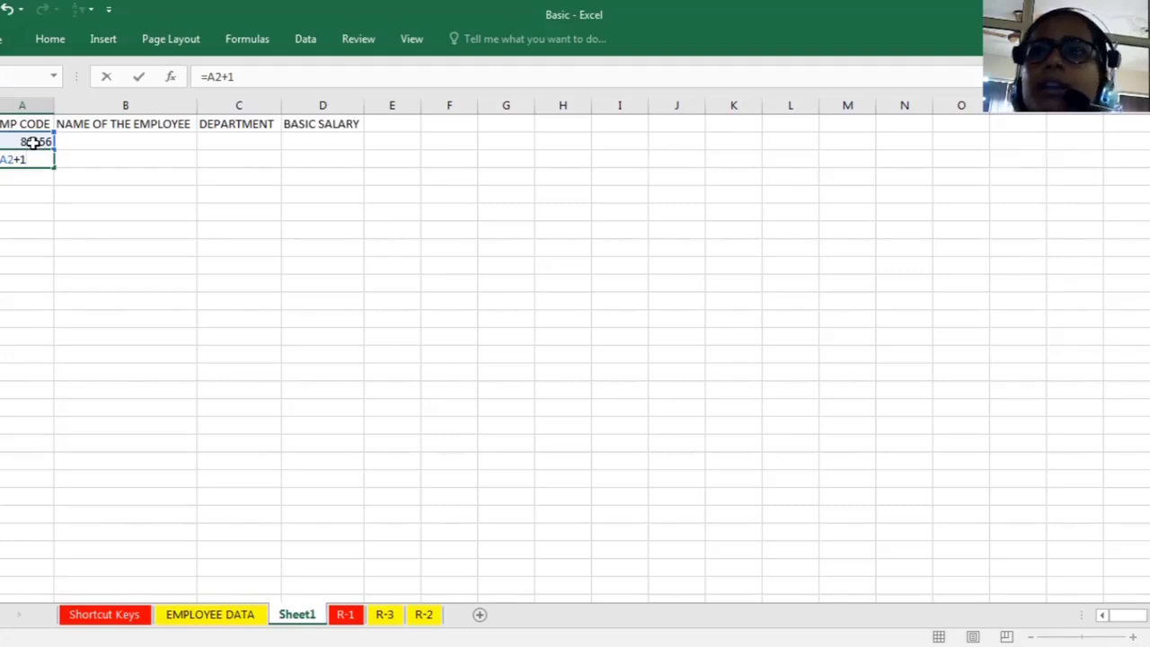
key("Return")
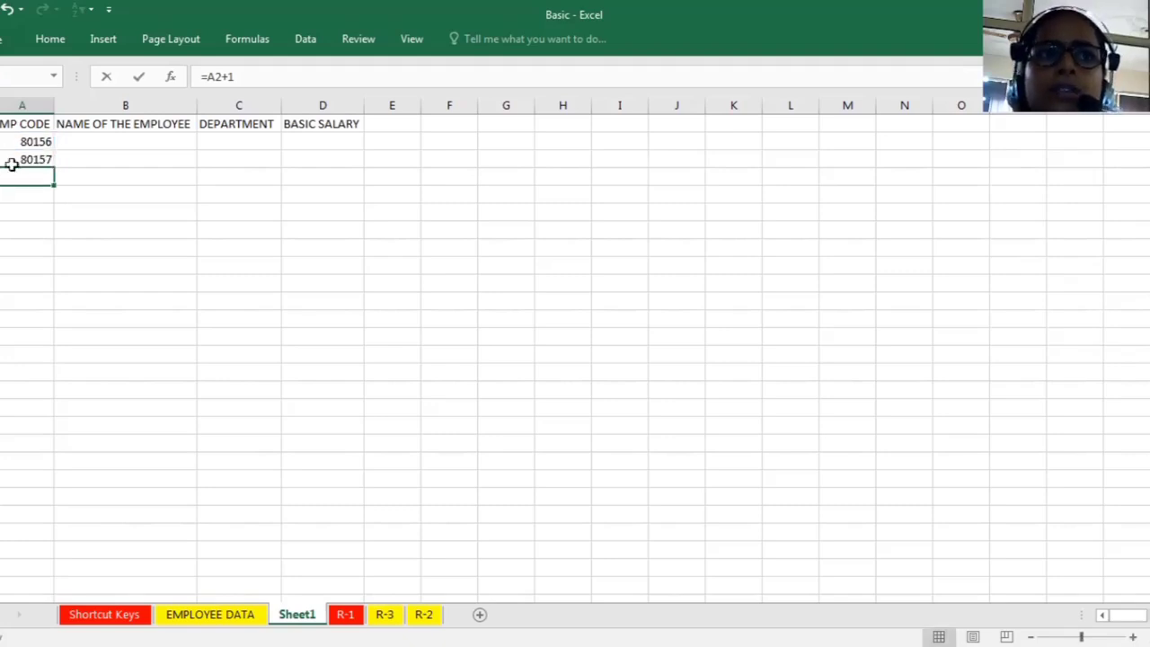
Fill the formula from A3 down to A8 and clear the filled range A3:A8
left_click(17, 159)
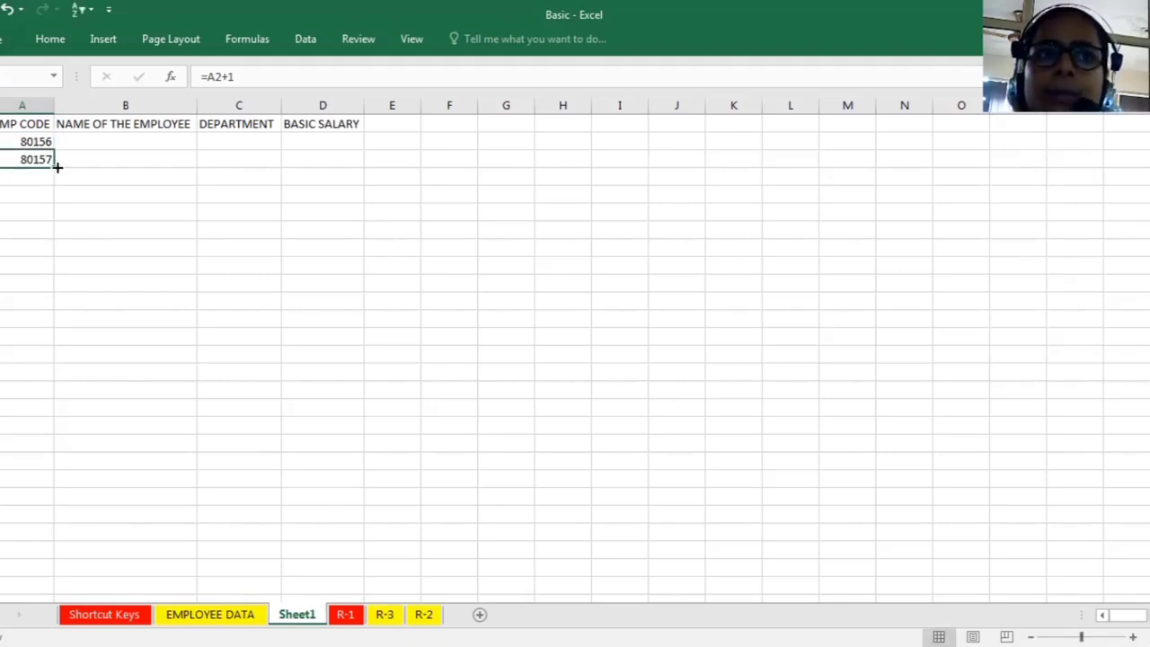
left_click_drag(57, 167, 54, 262)
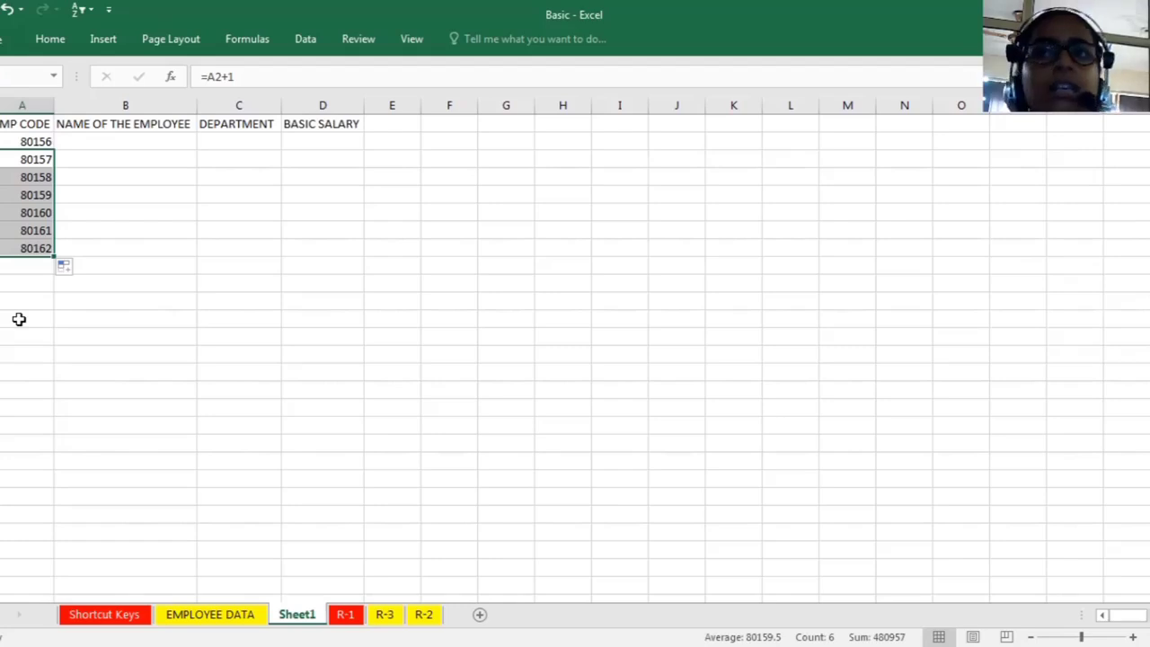
key("Delete")
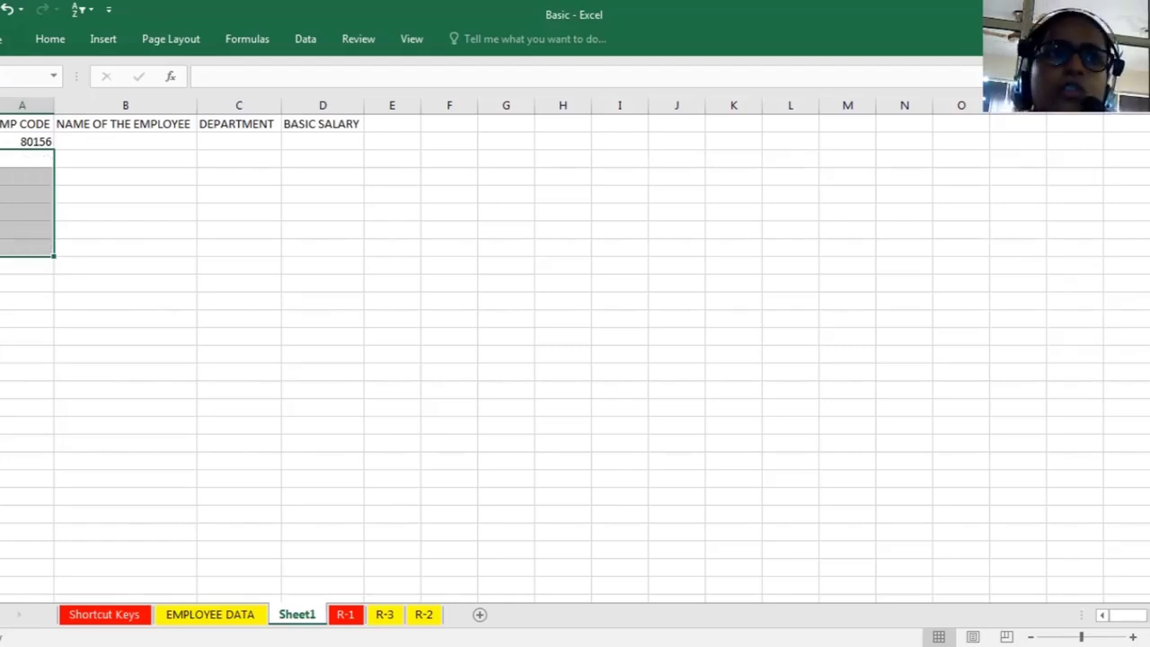
Enter the next consecutive employee code in A3 and fill the series from A2:A3 down to A10
left_click(38, 162)
type("80157")
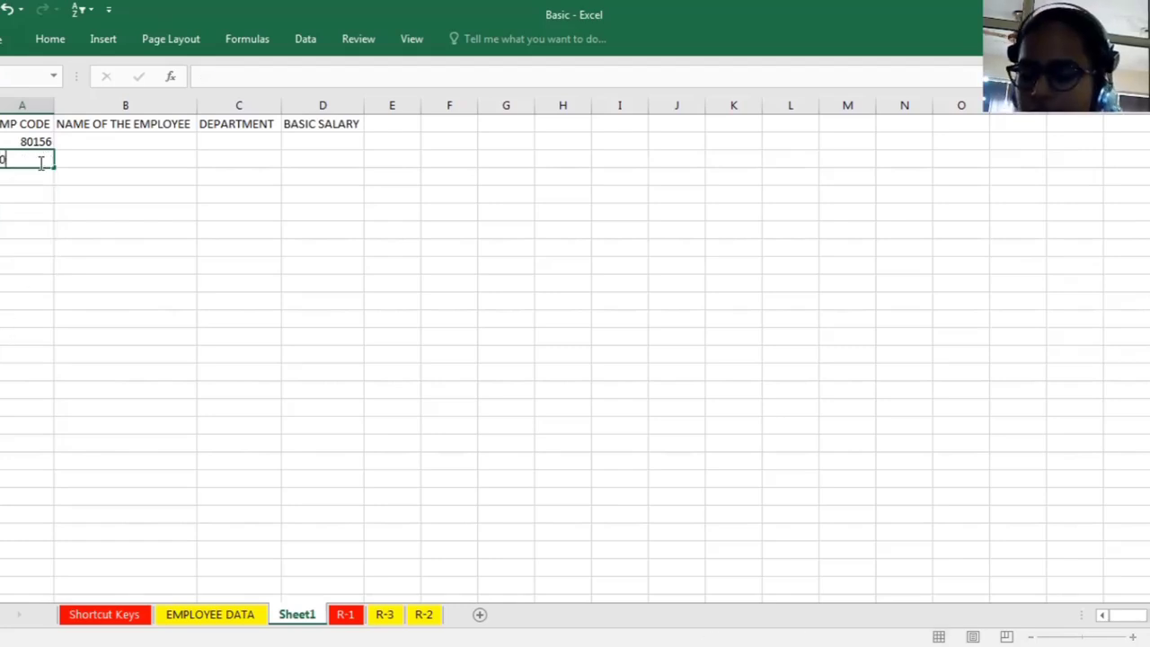
key("Return")
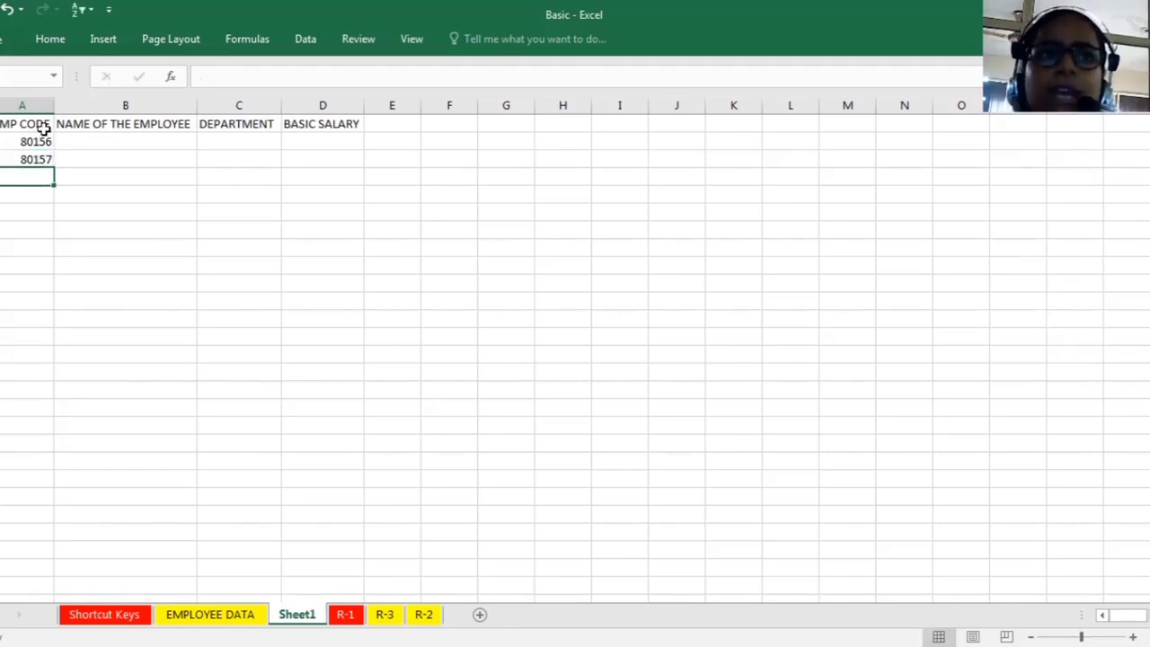
left_click(43, 144)
left_click_drag(43, 148, 56, 298)
left_click_drag(58, 293, 58, 286)
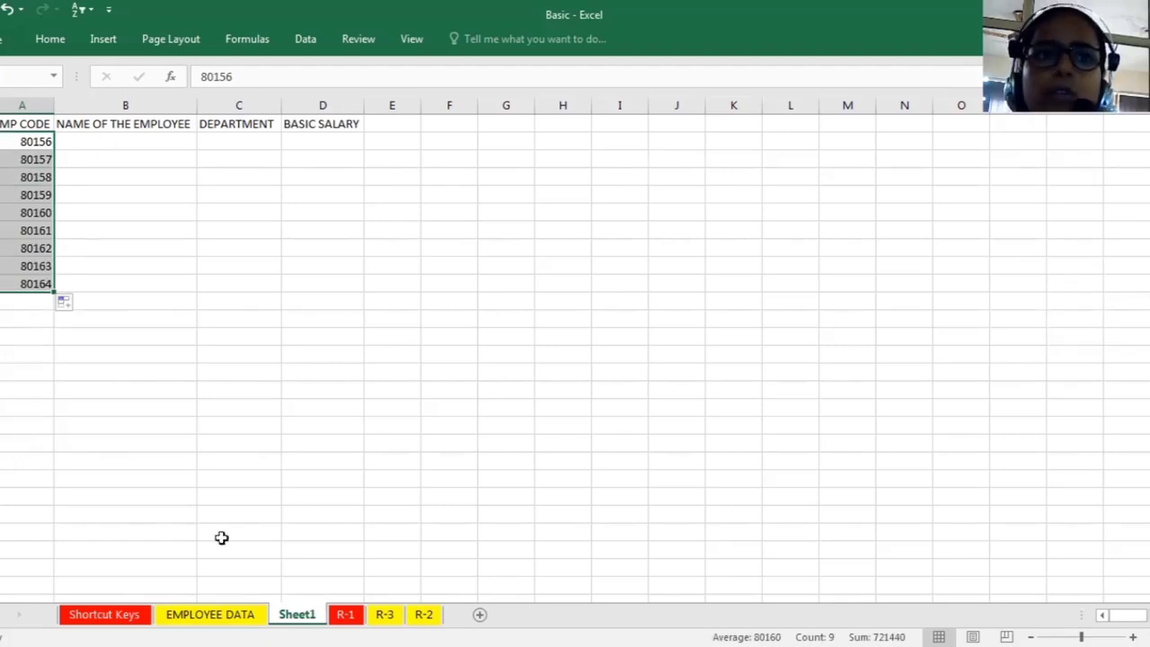
Copy the ten employee names from the EMPLOYEE DATA sheet and paste them into Sheet1 starting at B2
left_click(225, 618)
left_click_drag(185, 180, 184, 409)
key("ctrl+c")
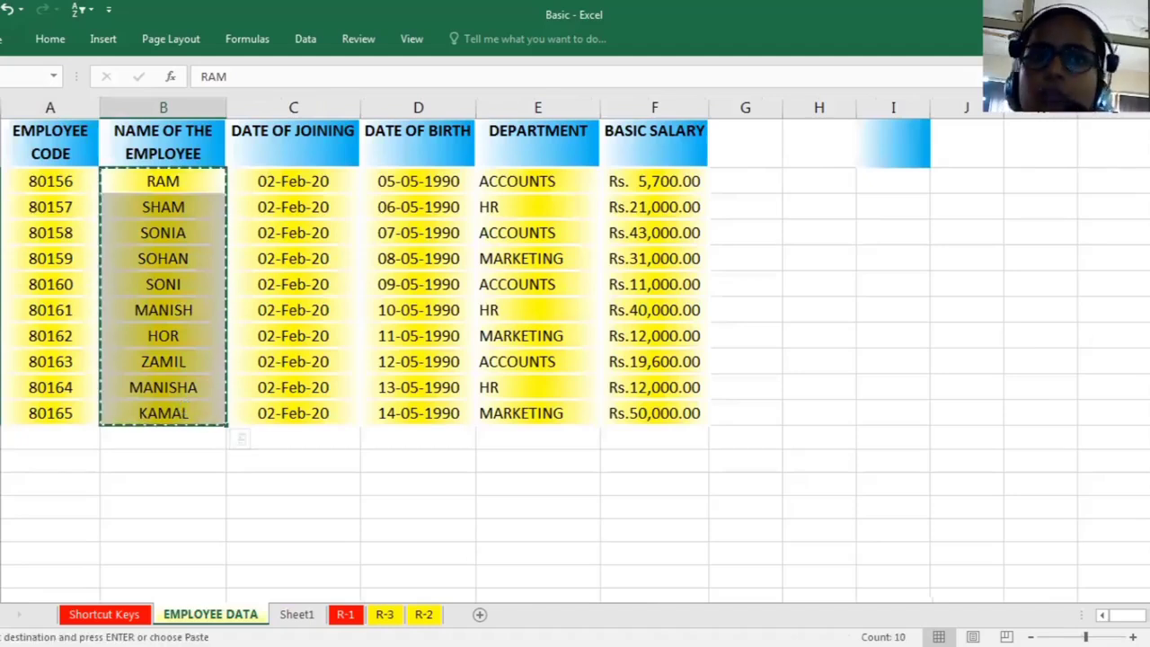
key("ctrl+Page_Down")
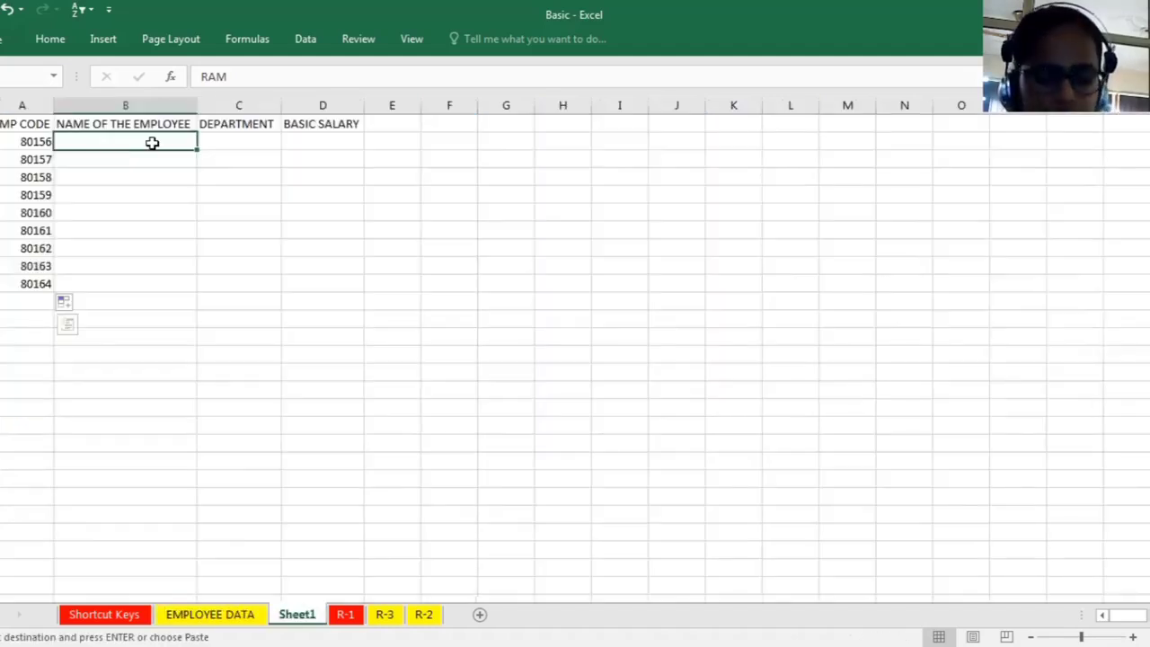
key("ctrl+v")
Delete the extra employee name in B11 and clear the formatting of the pasted names in B2:B11
left_click(147, 317)
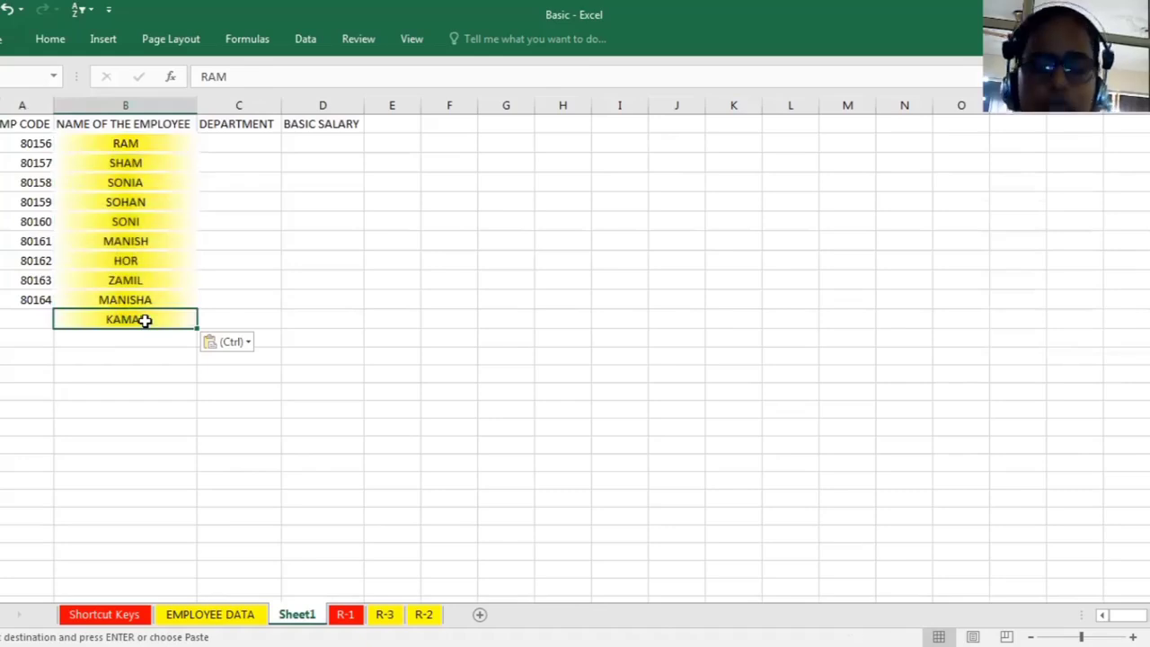
key("Escape")
left_click_drag(146, 143, 162, 308)
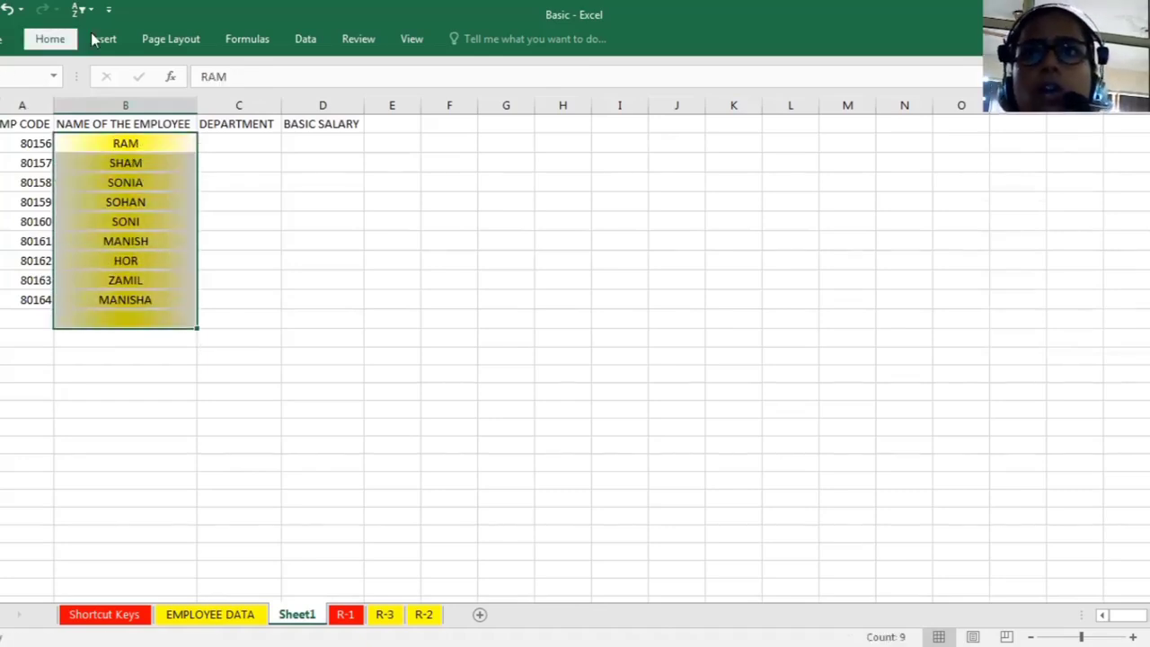
left_click(961, 103)
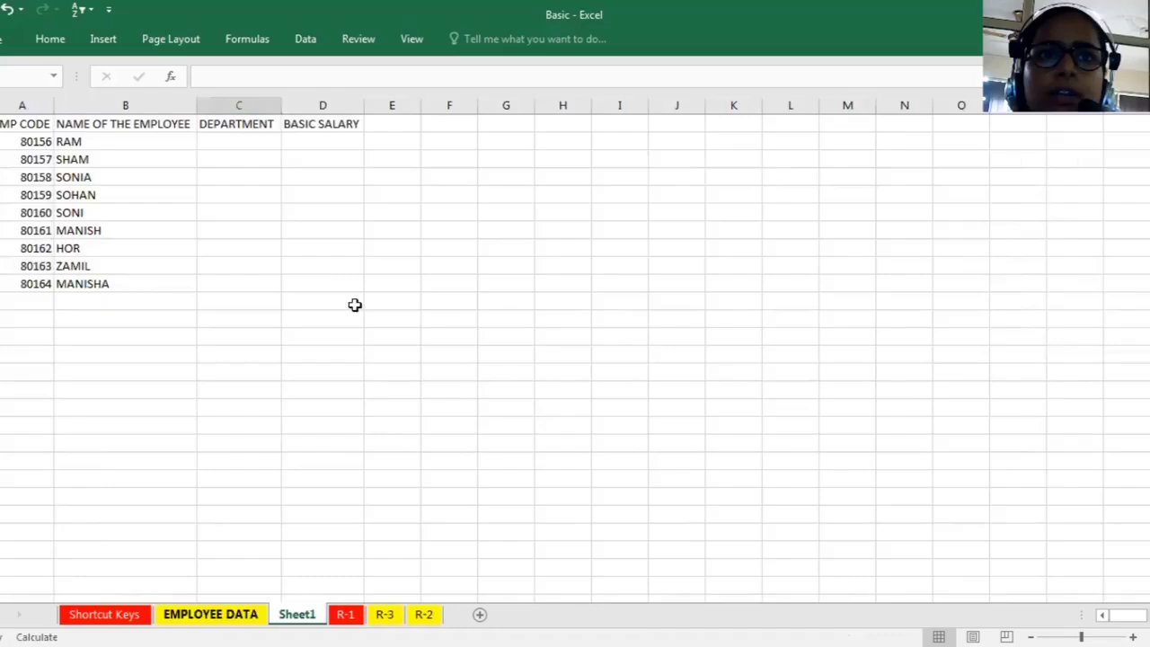
Copy the department and basic salary entries from the EMPLOYEE DATA sheet and paste them into Sheet1 starting at C2
key("ctrl+Page_Up")
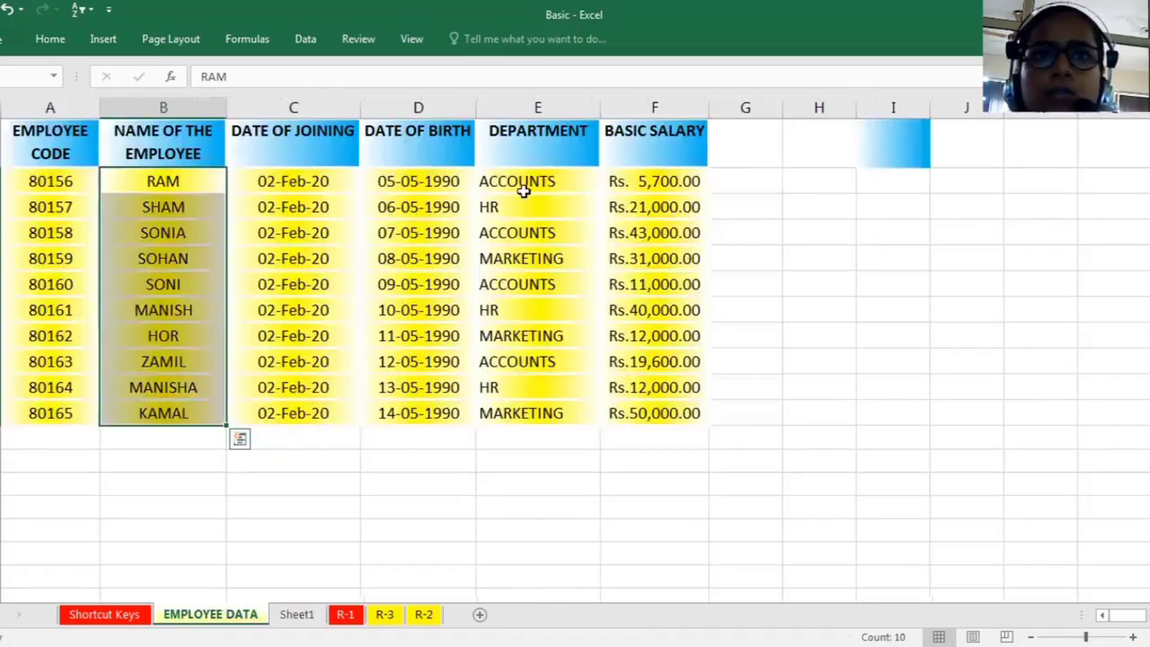
left_click_drag(521, 180, 669, 422)
key("ctrl+c")
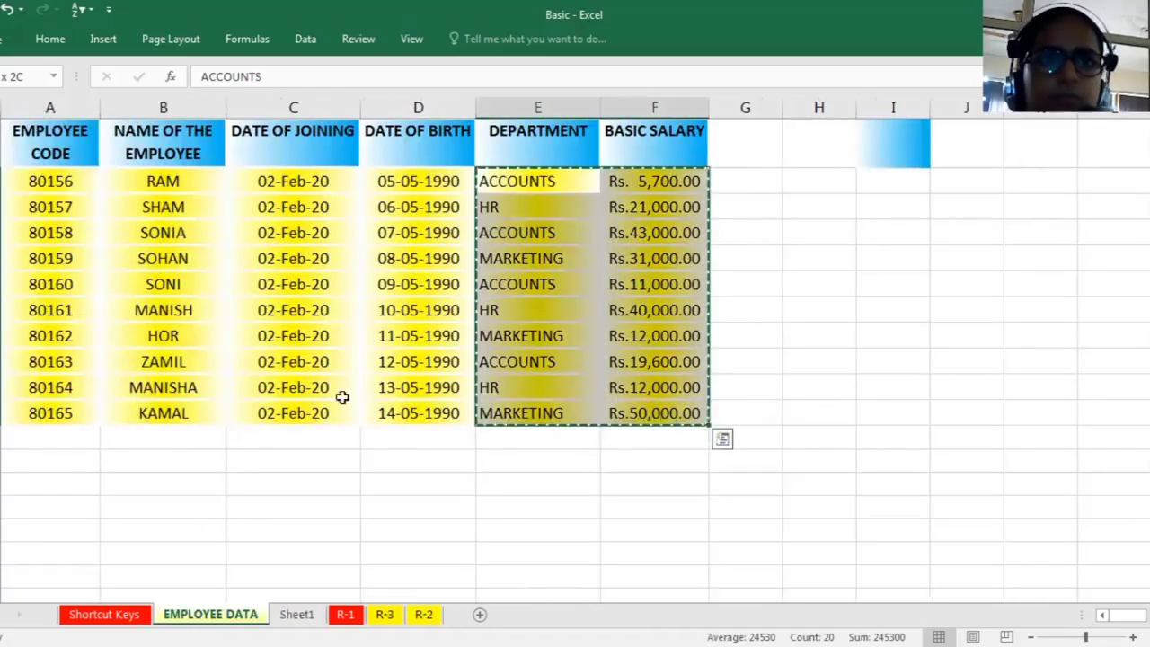
left_click(296, 614)
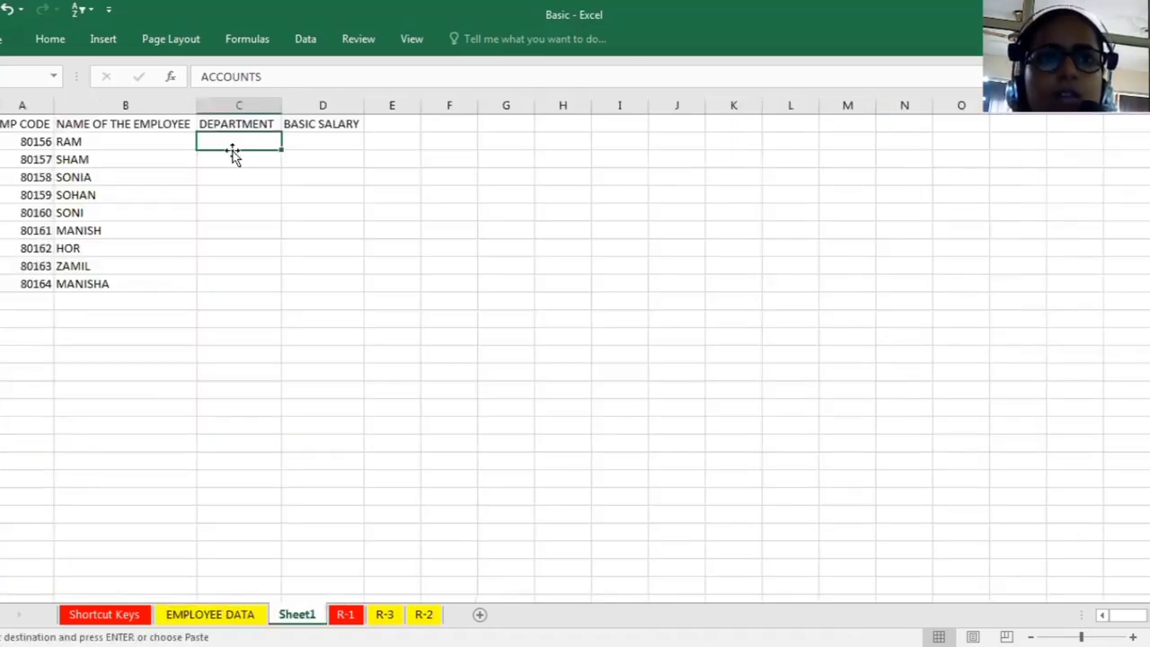
left_click(231, 148)
key("ctrl+v")
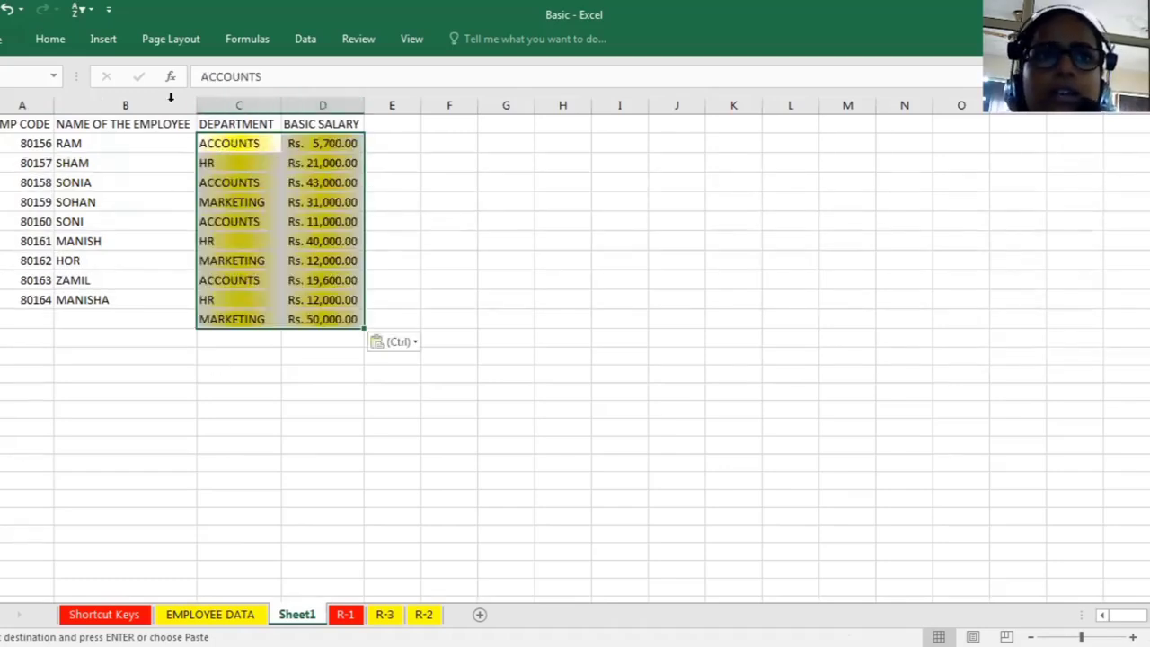
Clear the formatting of the pasted department and salary block and delete the extra entries in C11:D11
left_click(65, 44)
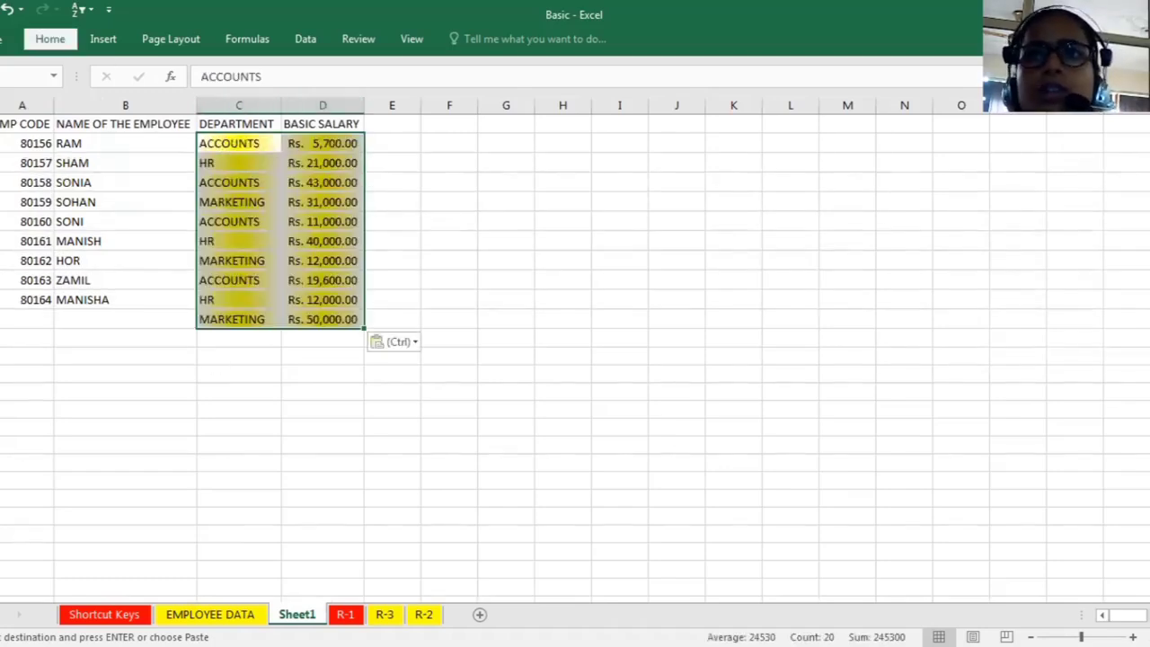
left_click(964, 153)
double_click(224, 297)
left_click_drag(225, 299, 338, 301)
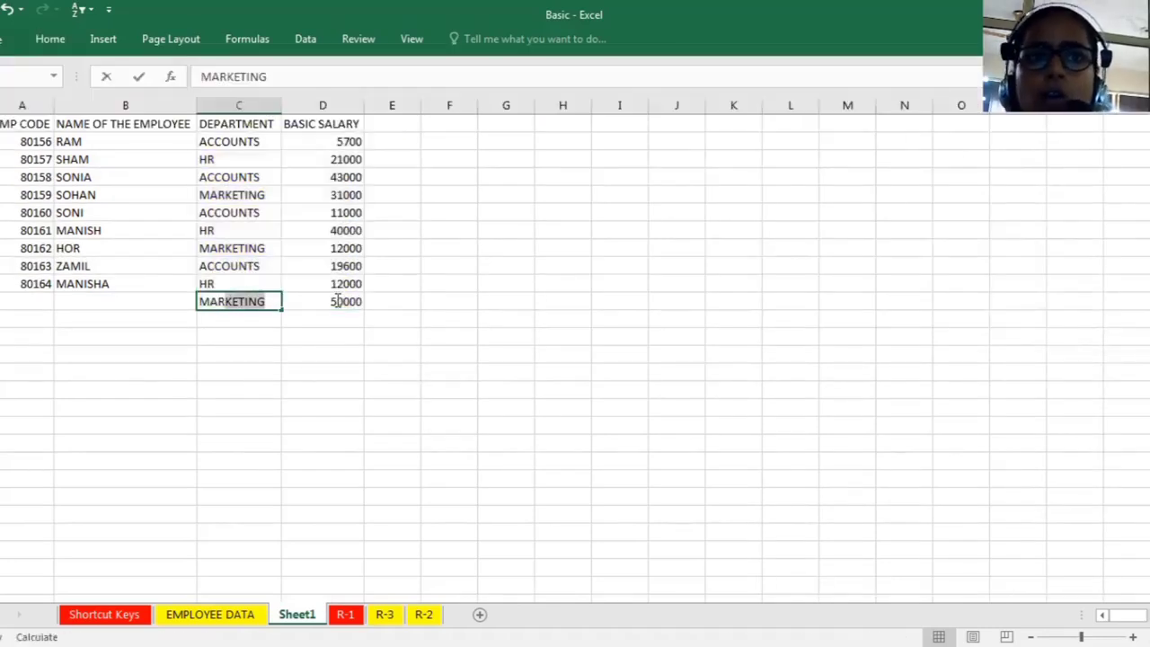
left_click(305, 334)
left_click_drag(264, 303, 332, 301)
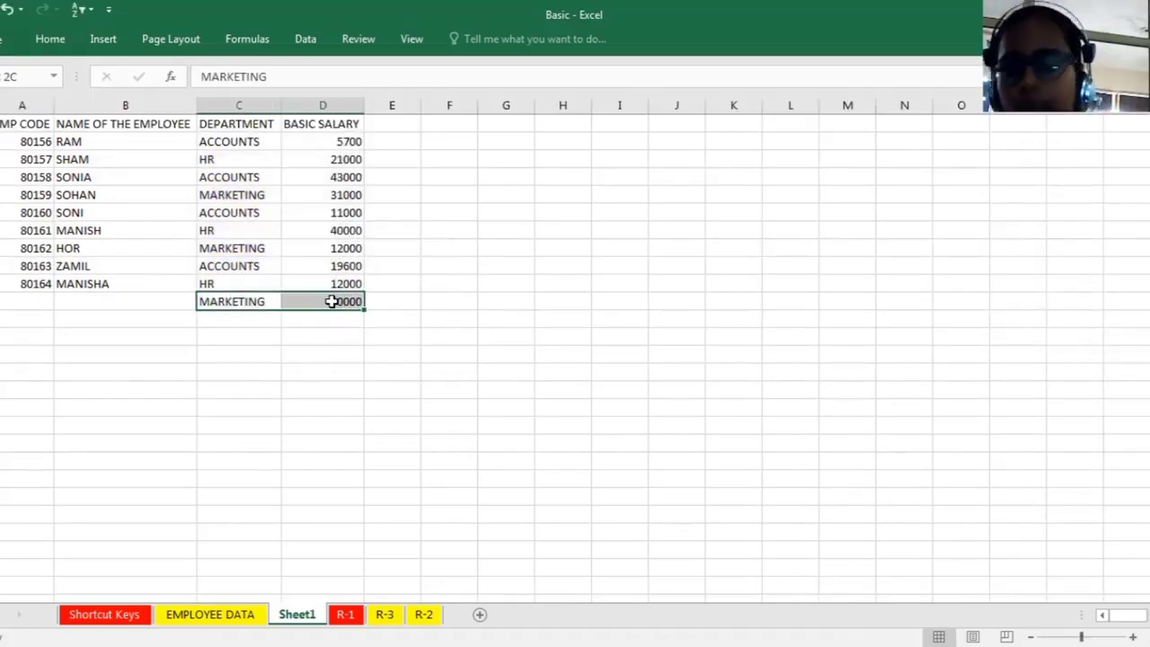
key("Delete")
left_click(526, 264)
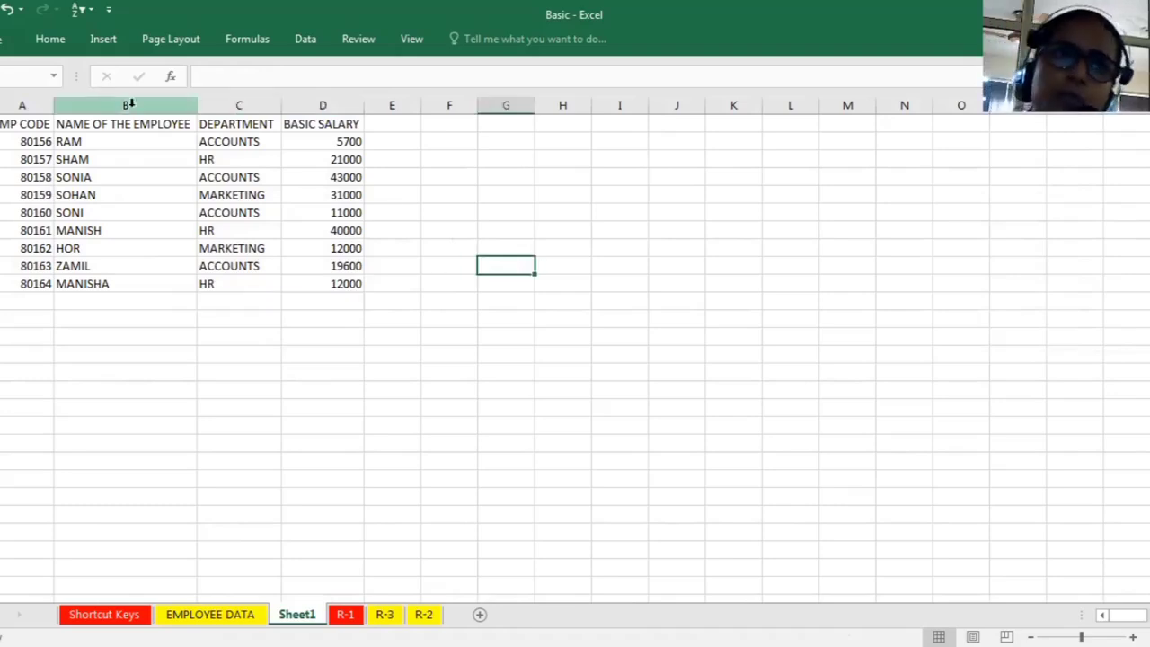
Make the column headings in A1:D1 bold, italic and underlined
left_click(27, 177)
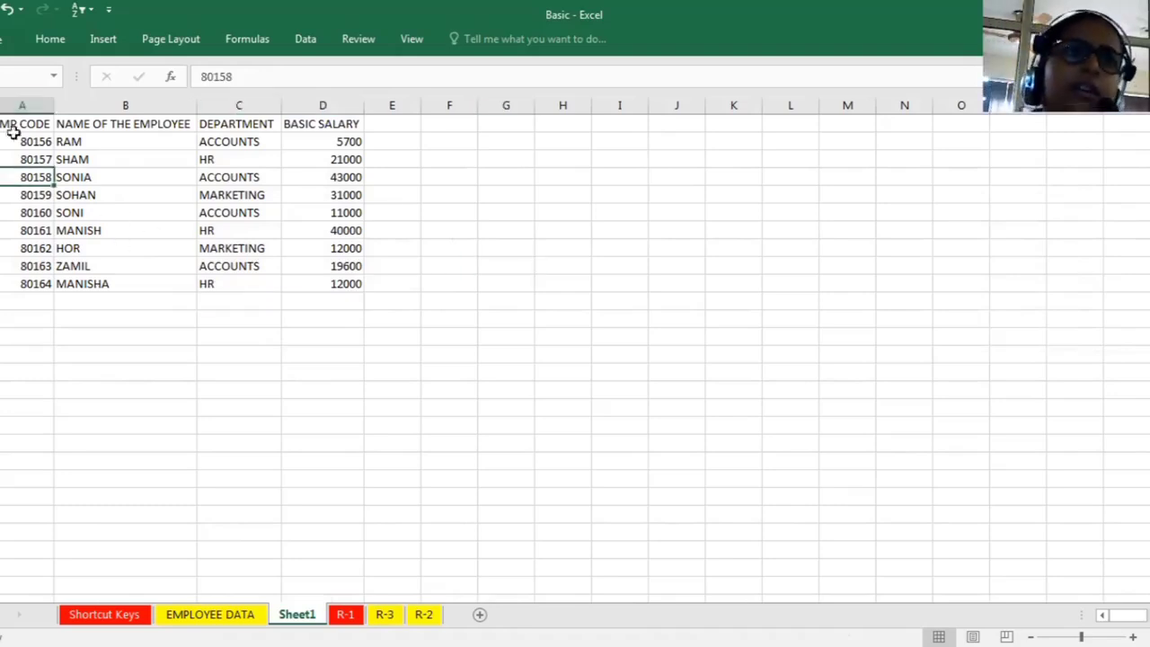
left_click_drag(20, 128, 312, 123)
key("ctrl+b")
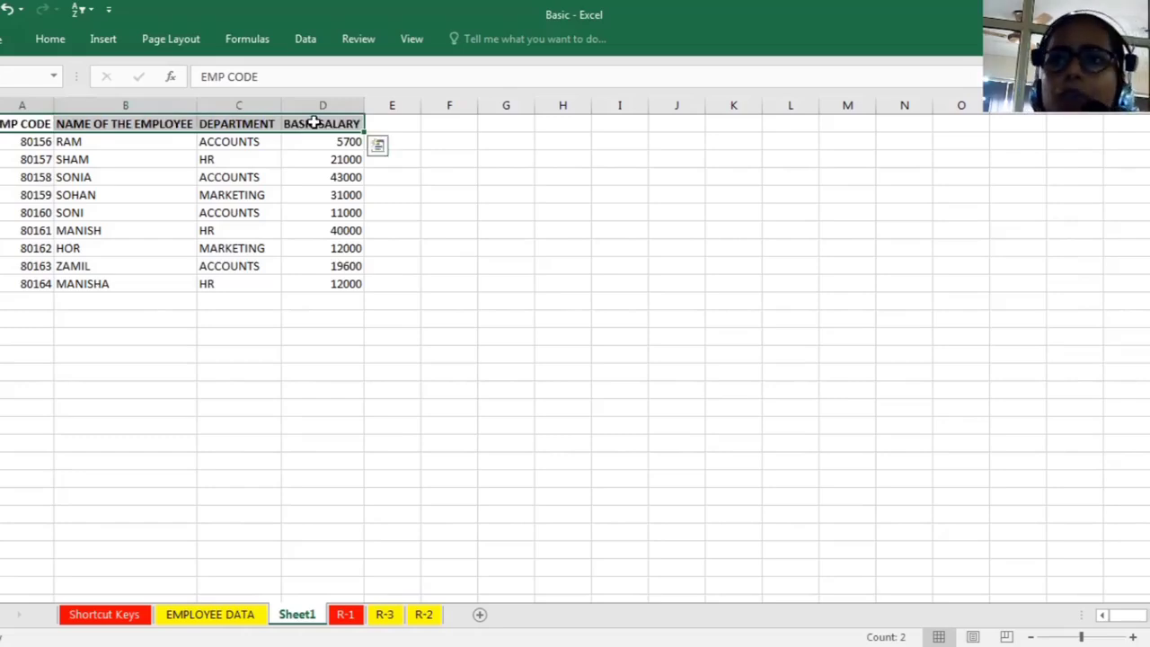
key("ctrl+i")
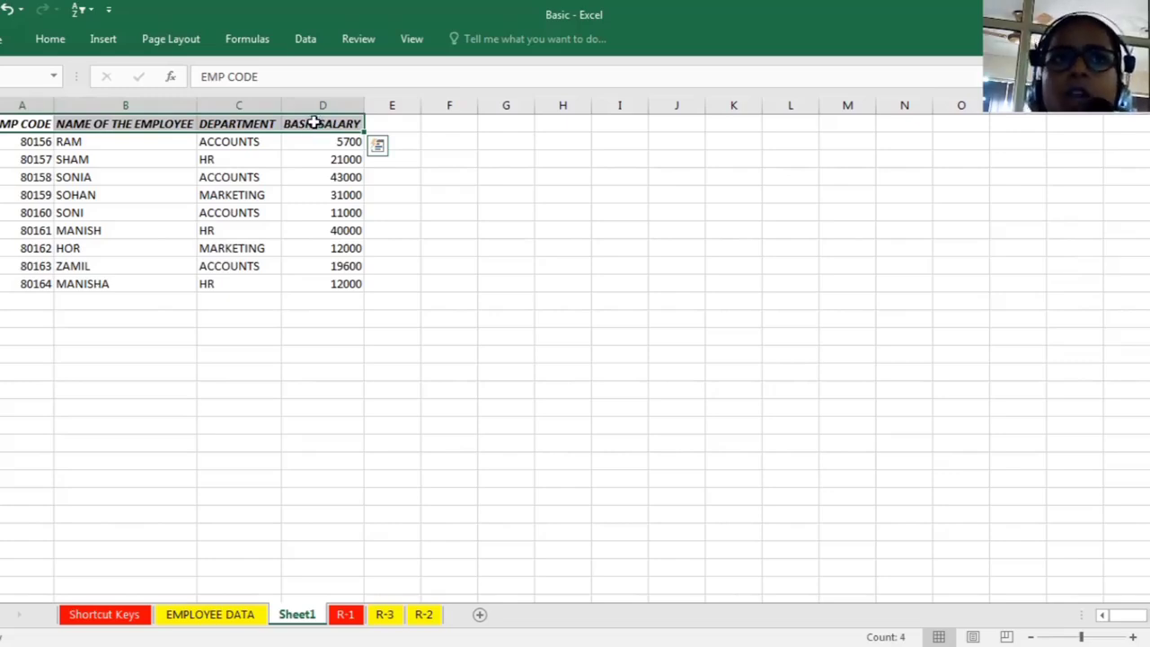
Extend the selection to the whole employee table A1:D10 and apply all borders to it
key("ctrl+shift+Down")
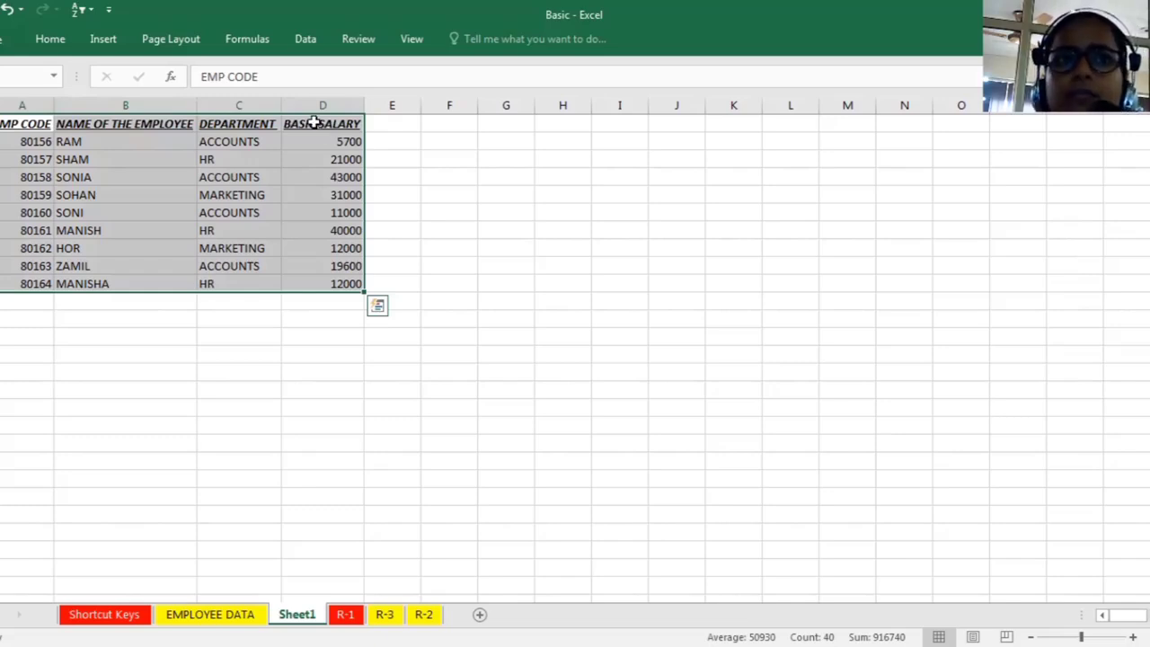
key("alt+h")
key("b")
key("a")
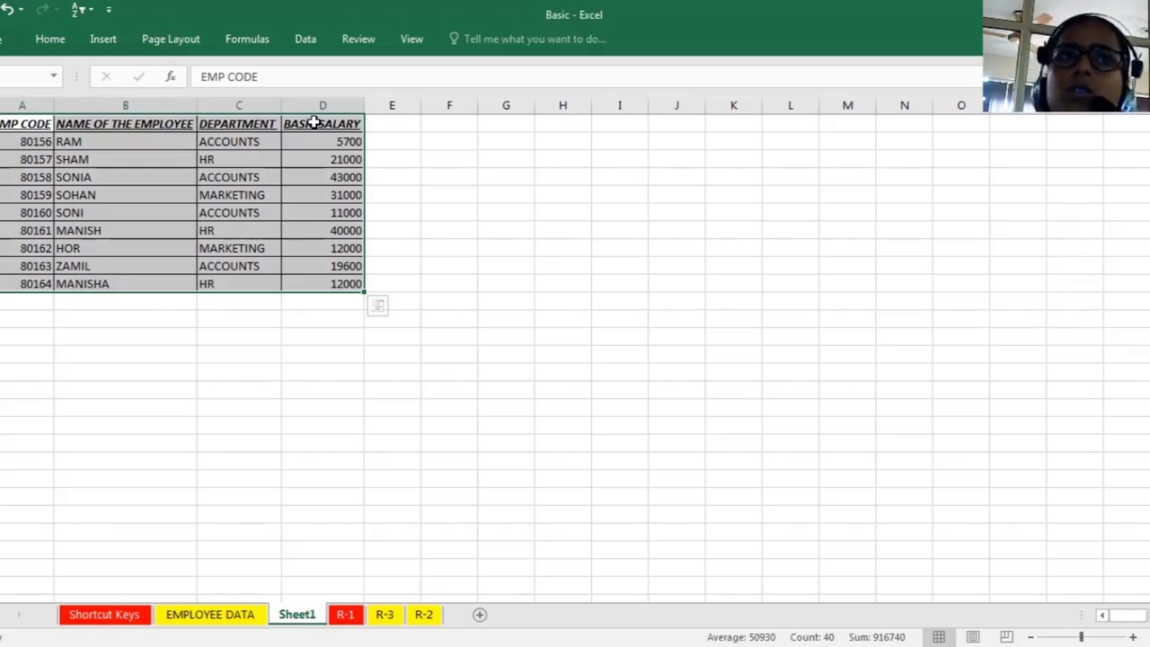
Fill the EMP CODE heading right across A1:D1, undo the fill, redo it and undo it again
key("Left")
key("shift+Right")
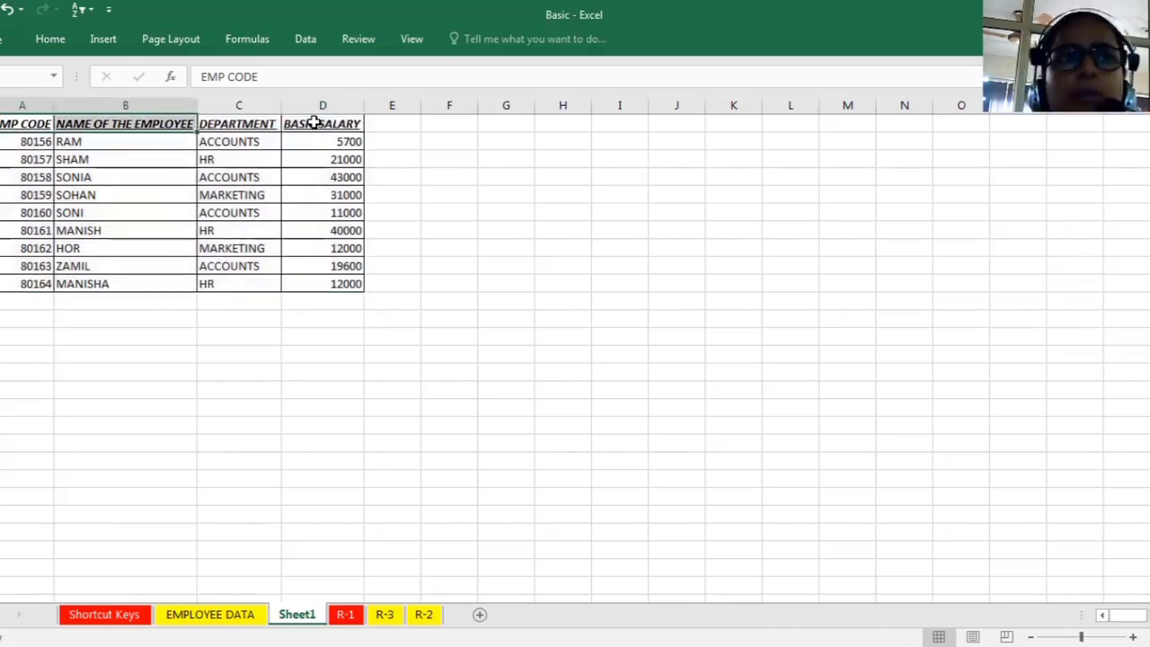
key("shift+Right")
key("shift+Right")
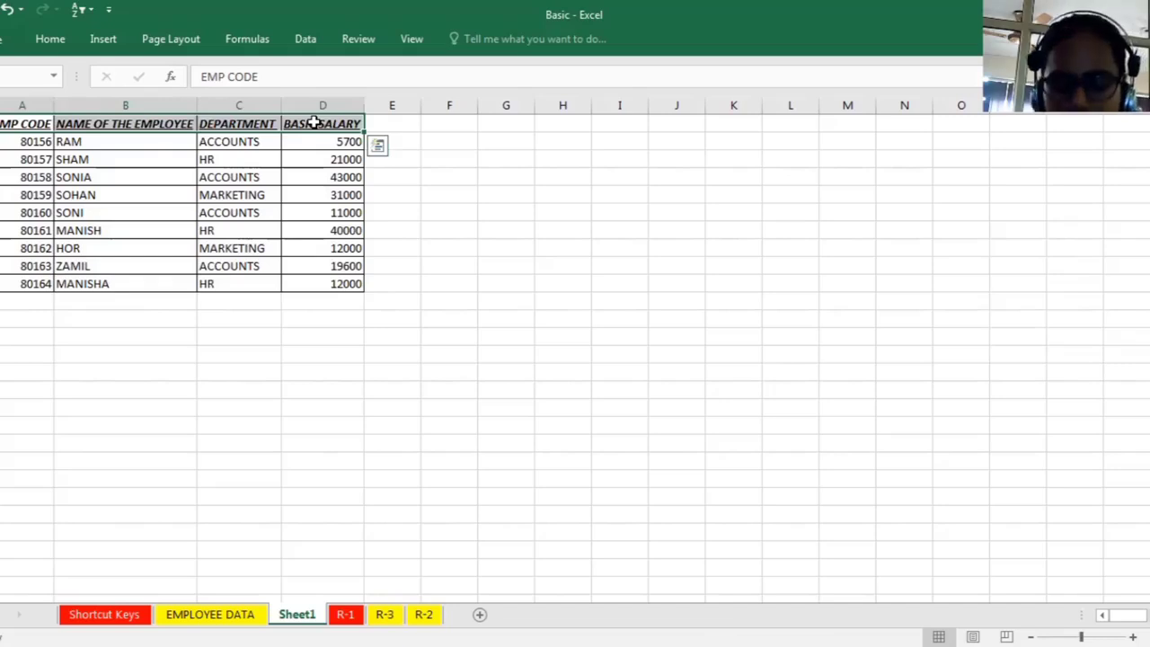
key("ctrl+r")
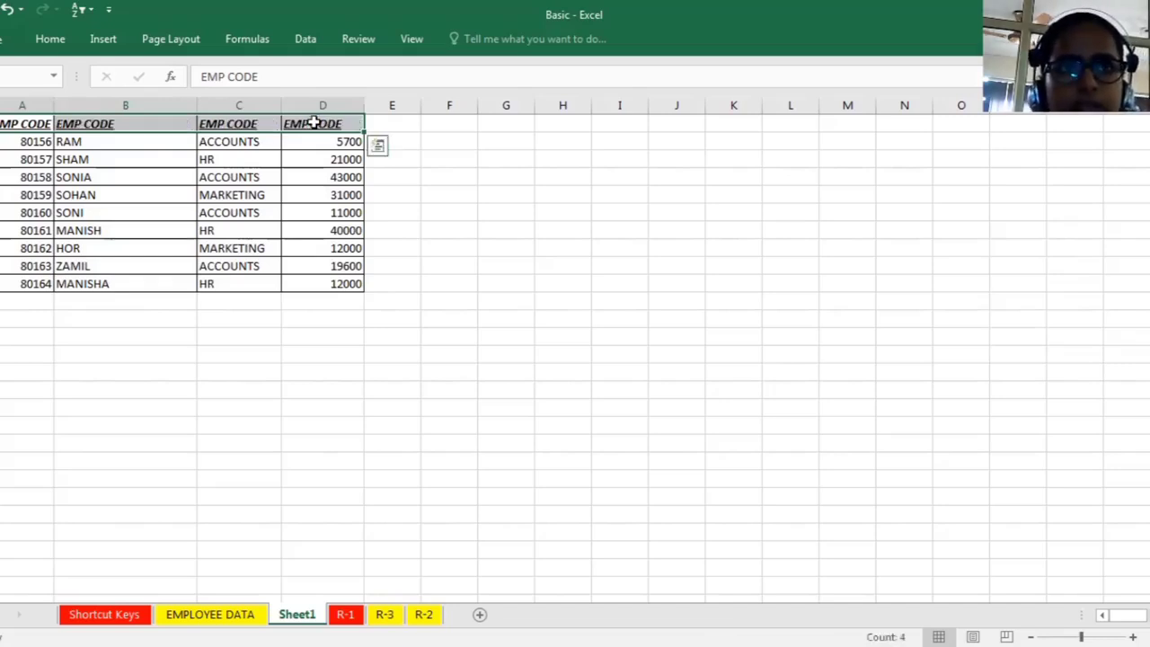
key("ctrl+z")
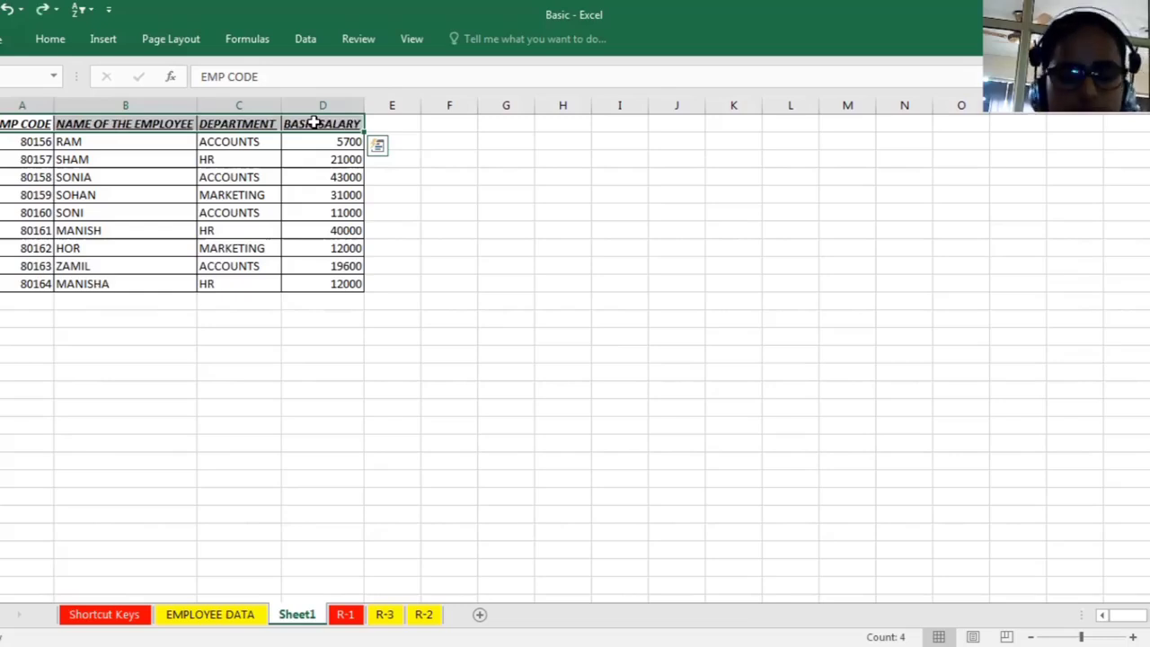
key("ctrl+y")
key("ctrl+z")
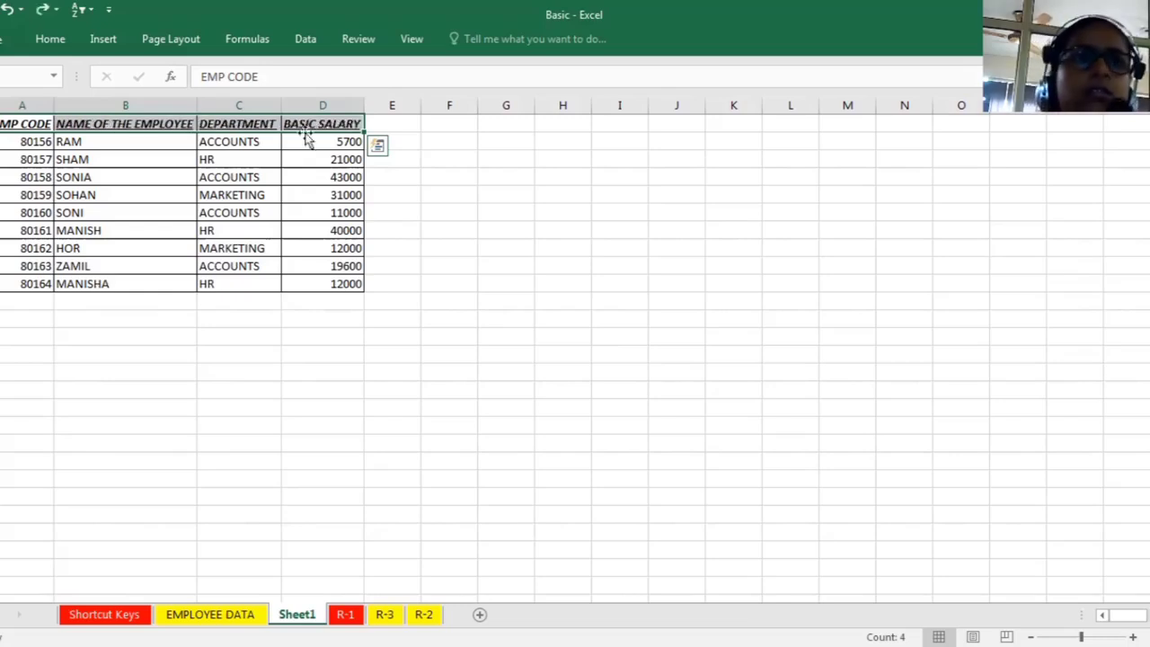
Increase the font size of the headings in A1:D1 to 14
left_click(51, 40)
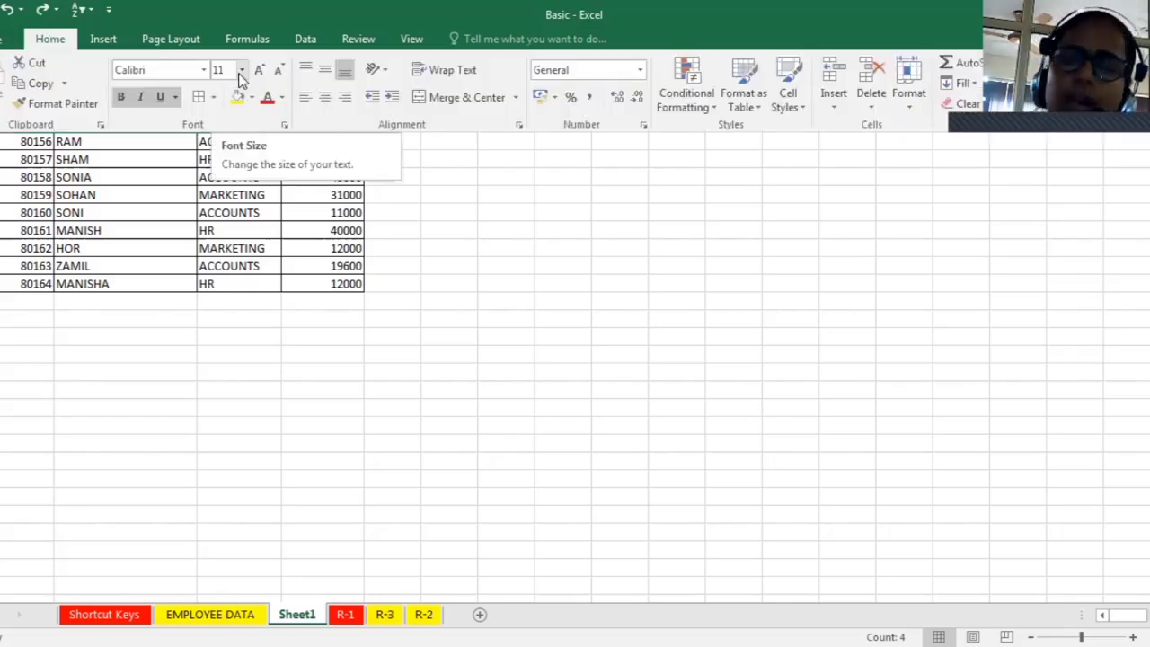
left_click(258, 69)
left_click(259, 69)
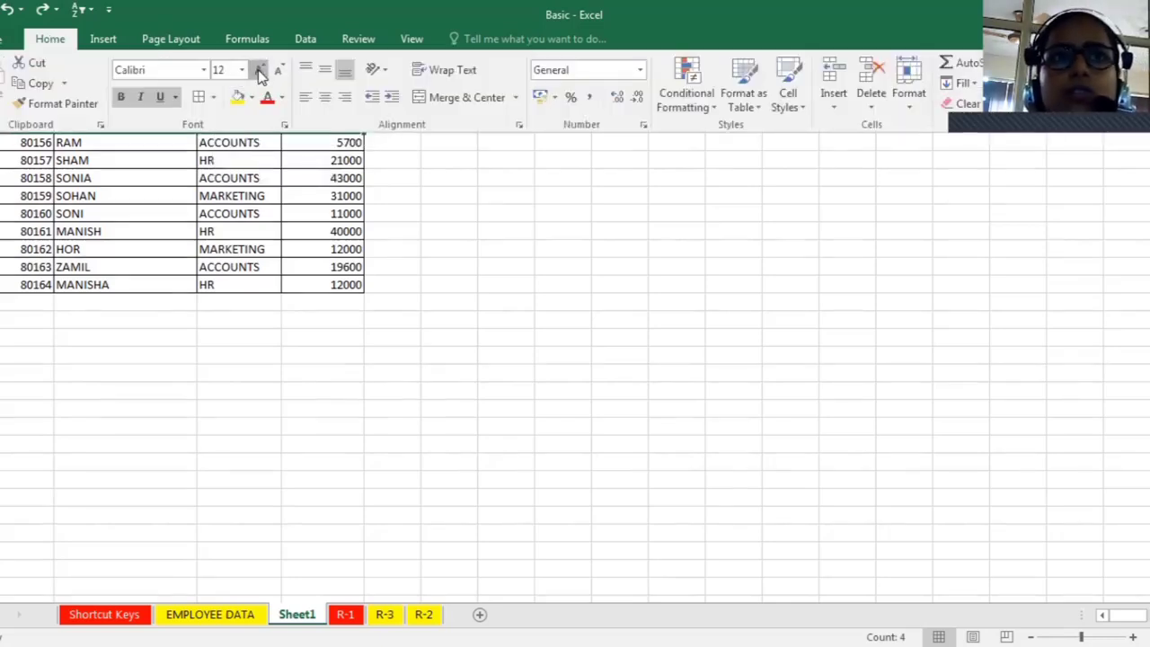
left_click(484, 295)
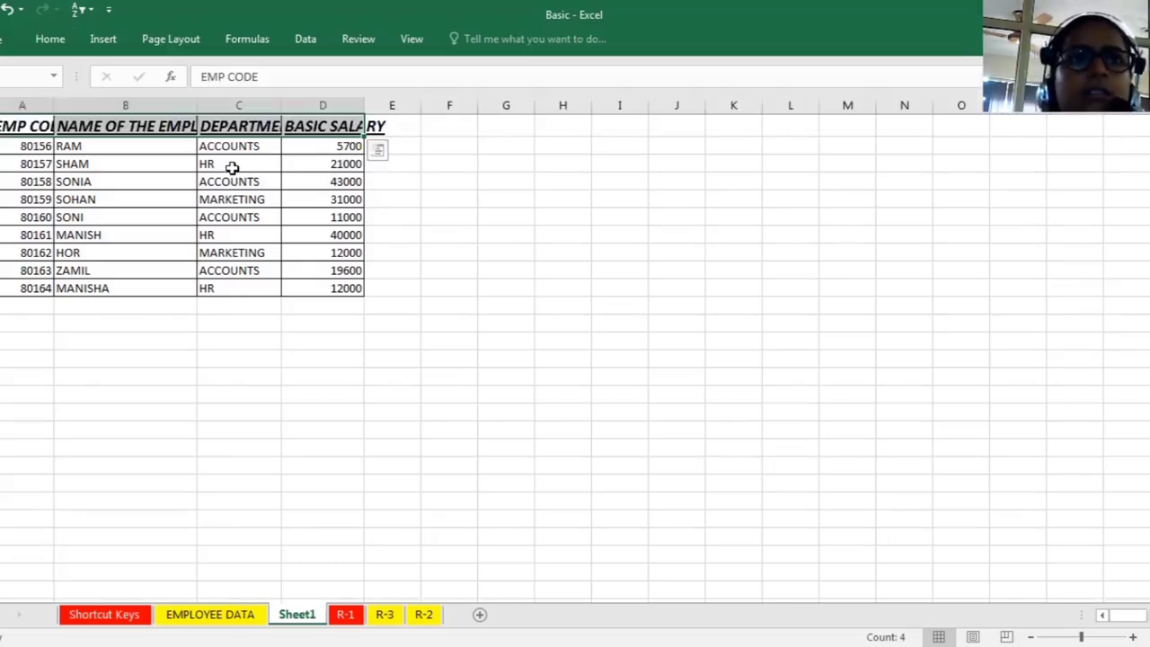
Auto-fit the widths of columns A to D to the enlarged headings
left_click(254, 182)
left_click(803, 290)
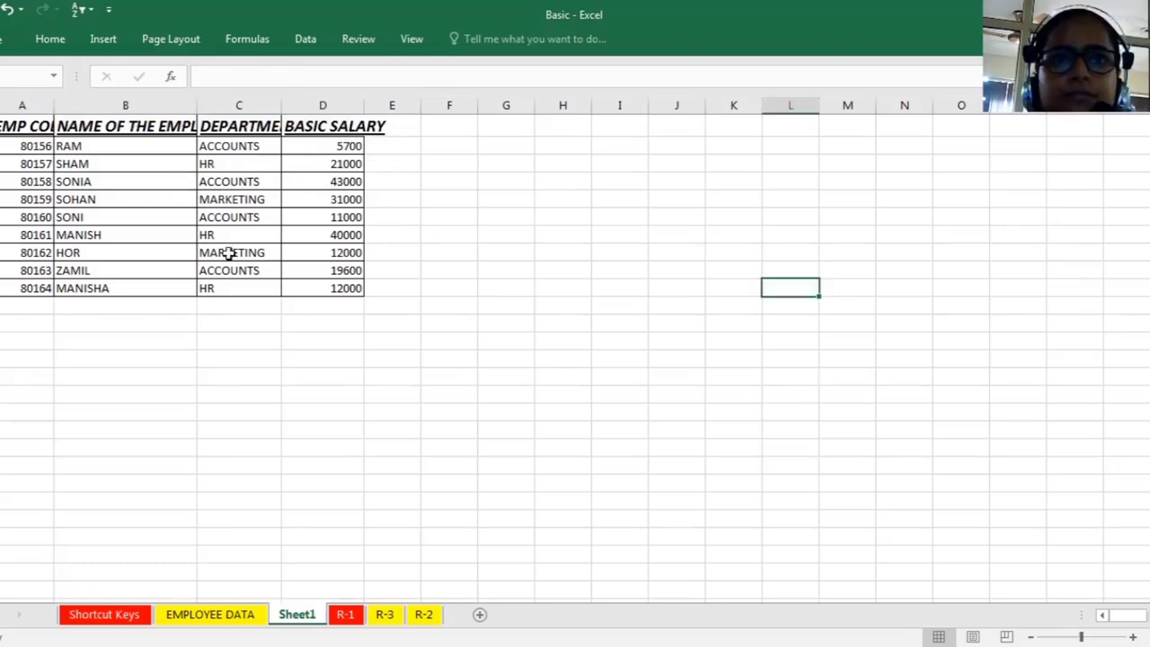
left_click(255, 237)
key("ctrl+z")
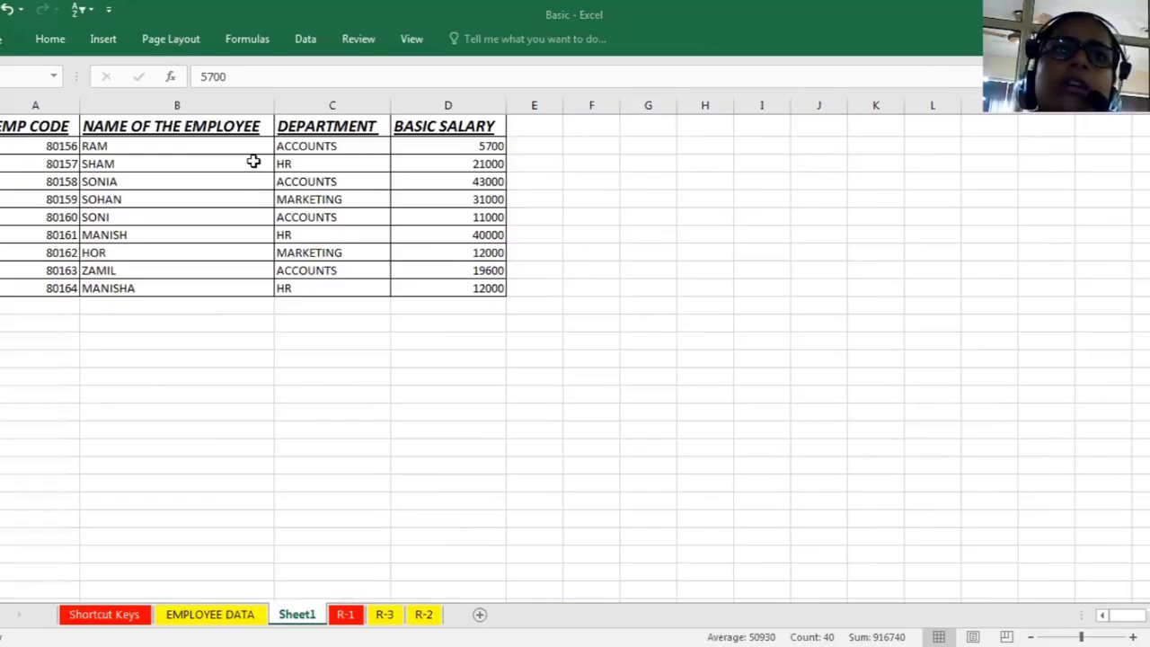
Change the font of the headings in A1:D1 to a decorative serif typeface
left_click(144, 184)
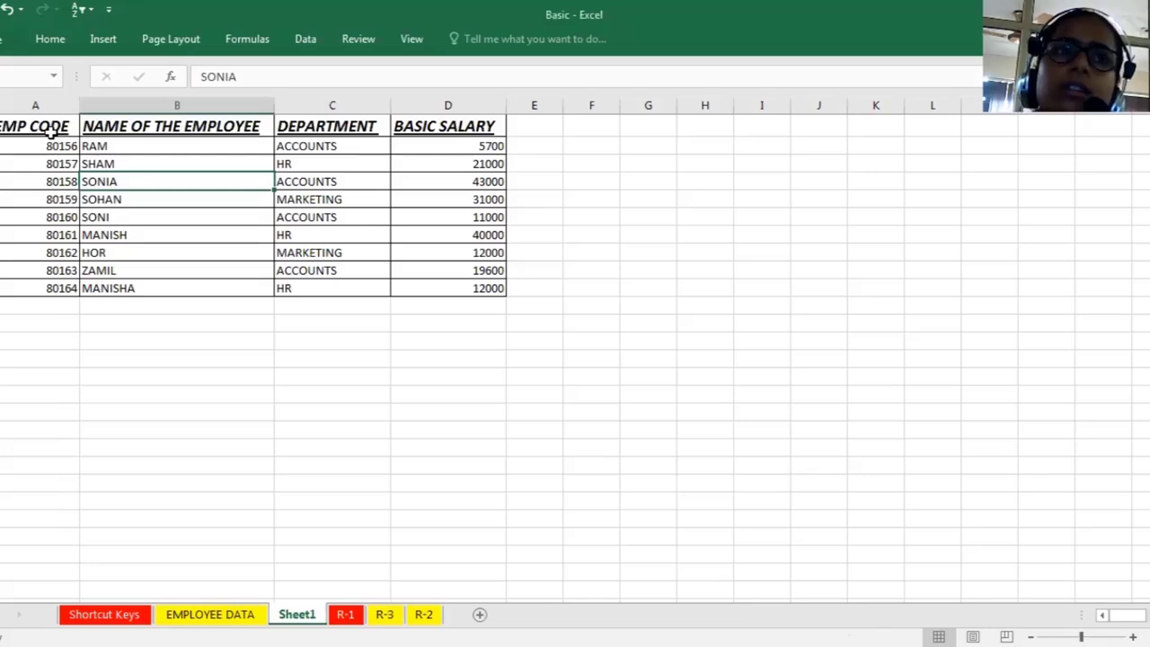
left_click_drag(51, 130, 462, 128)
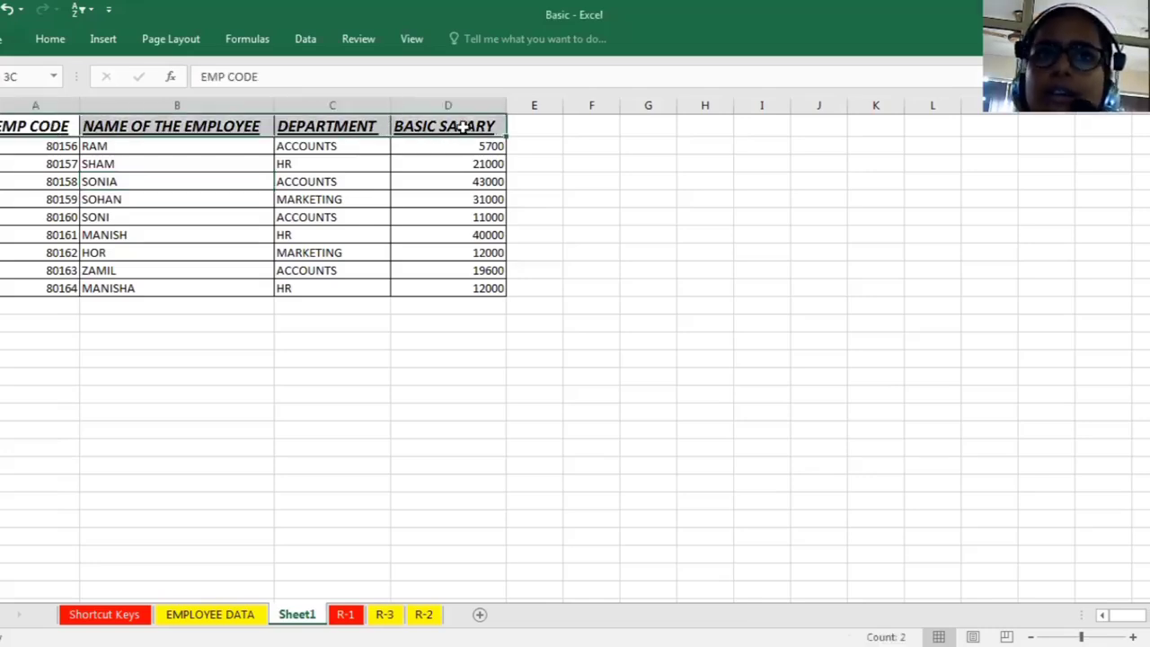
left_click(71, 43)
left_click(203, 71)
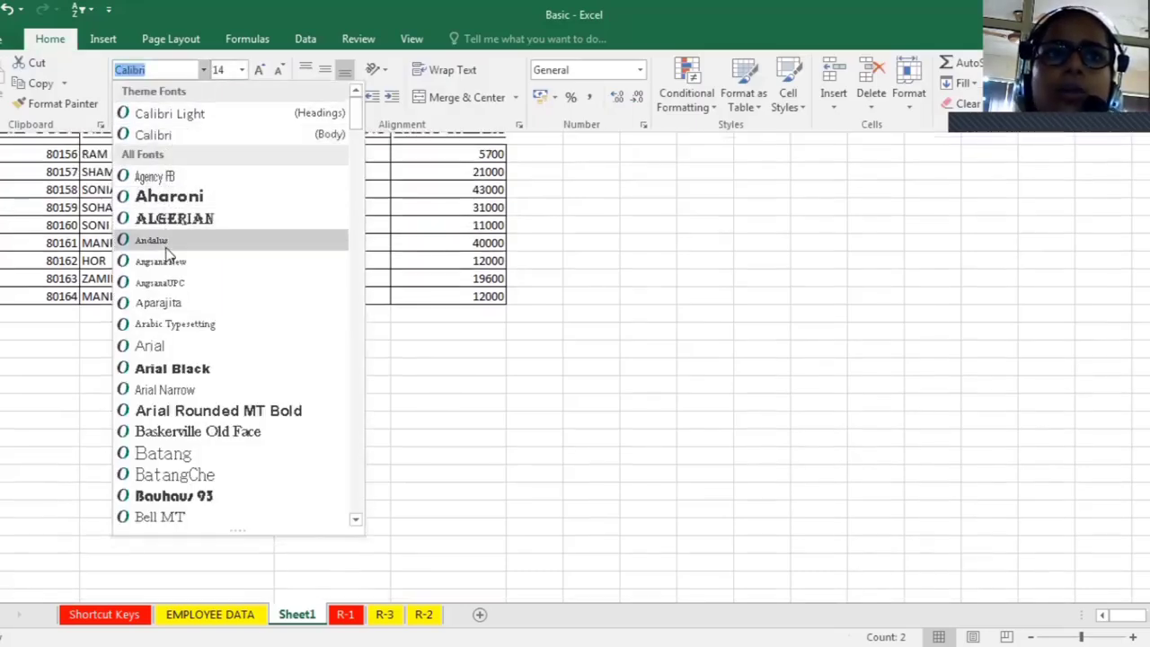
Set the font of the entire employee table A1:D10 to Arial Black
left_click(52, 184)
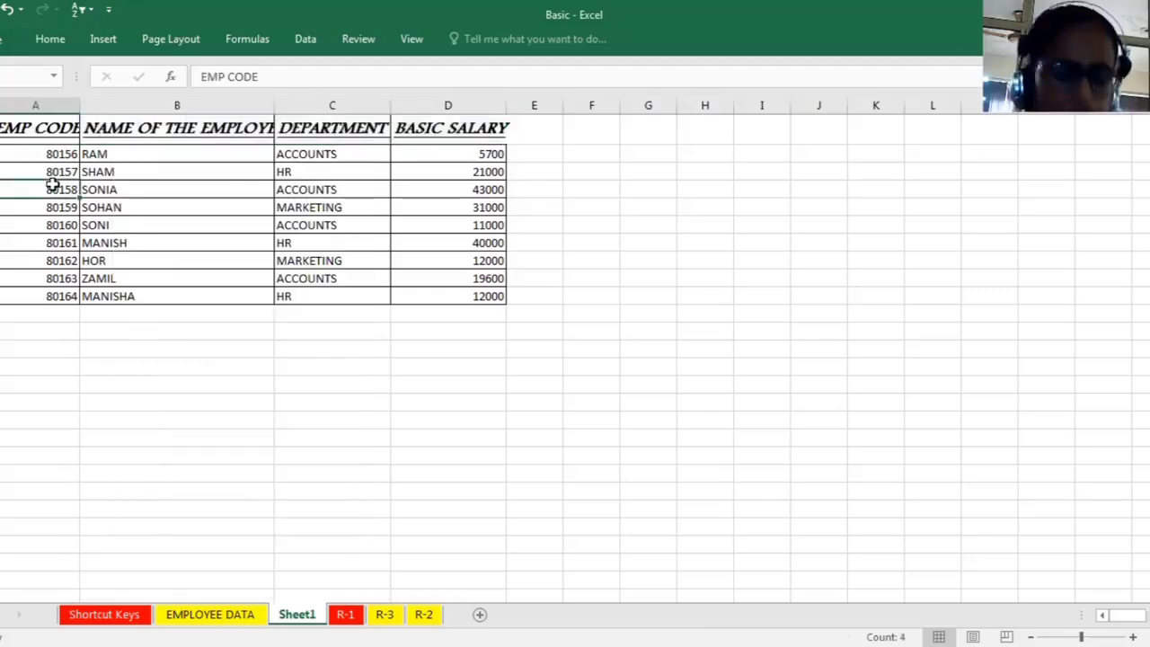
key("ctrl+a")
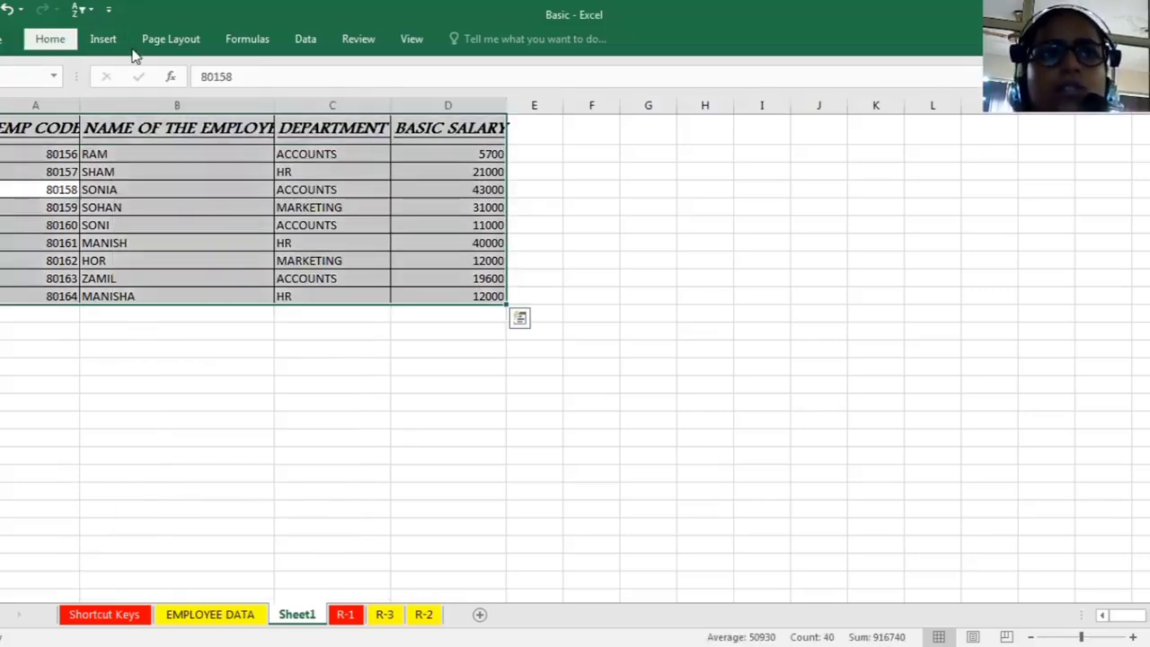
key("alt+h")
key("f")
key("f")
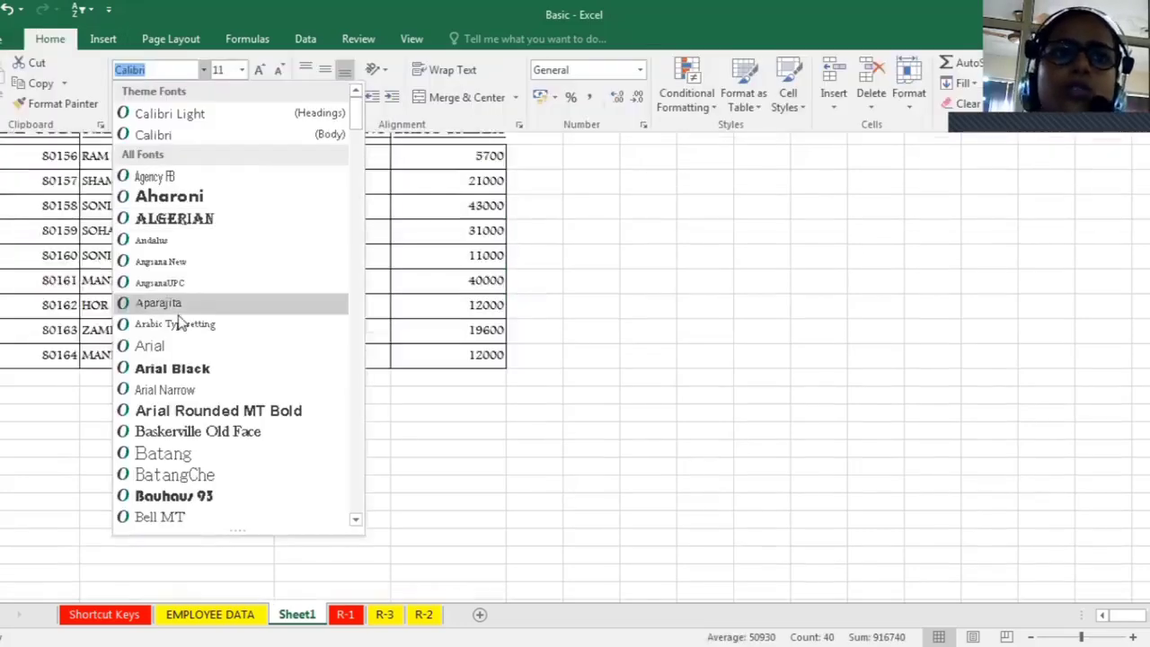
key("Return")
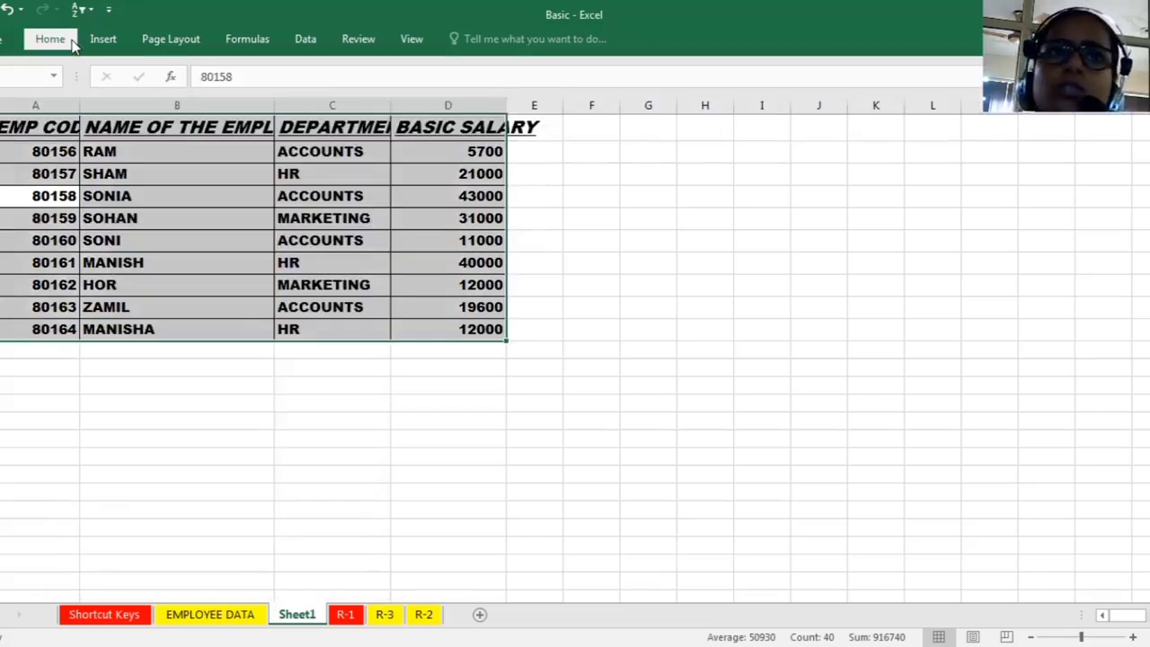
Fill the employee table A1:D10 with light gold and set its font colour to green
key("alt+h")
key("h")
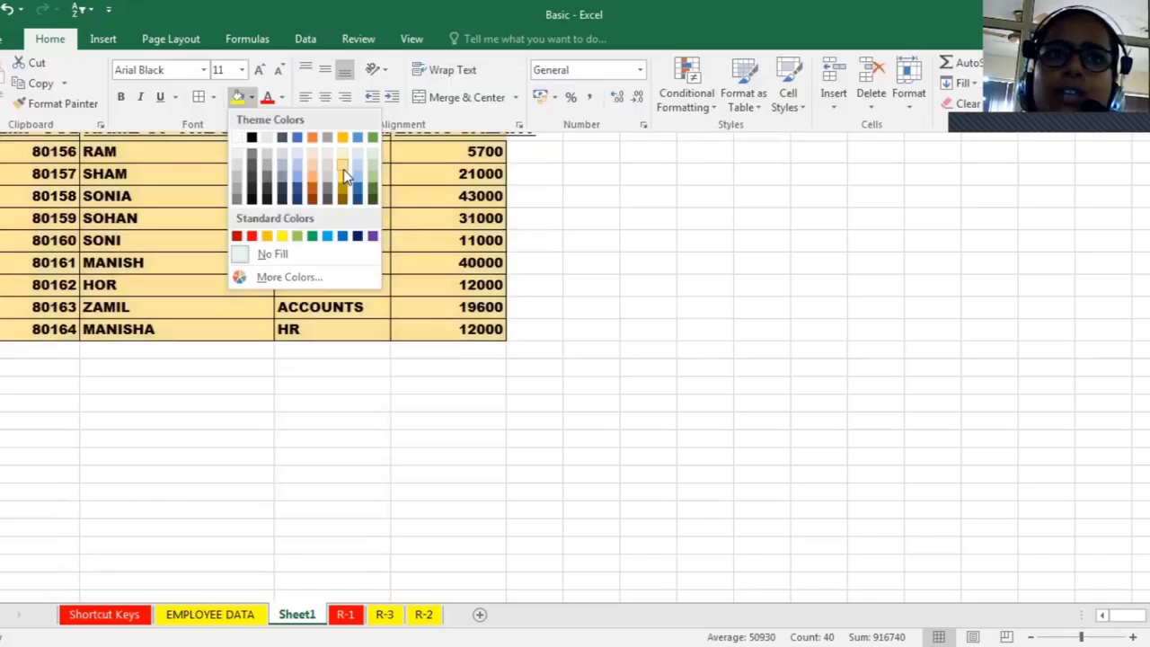
left_click(343, 169)
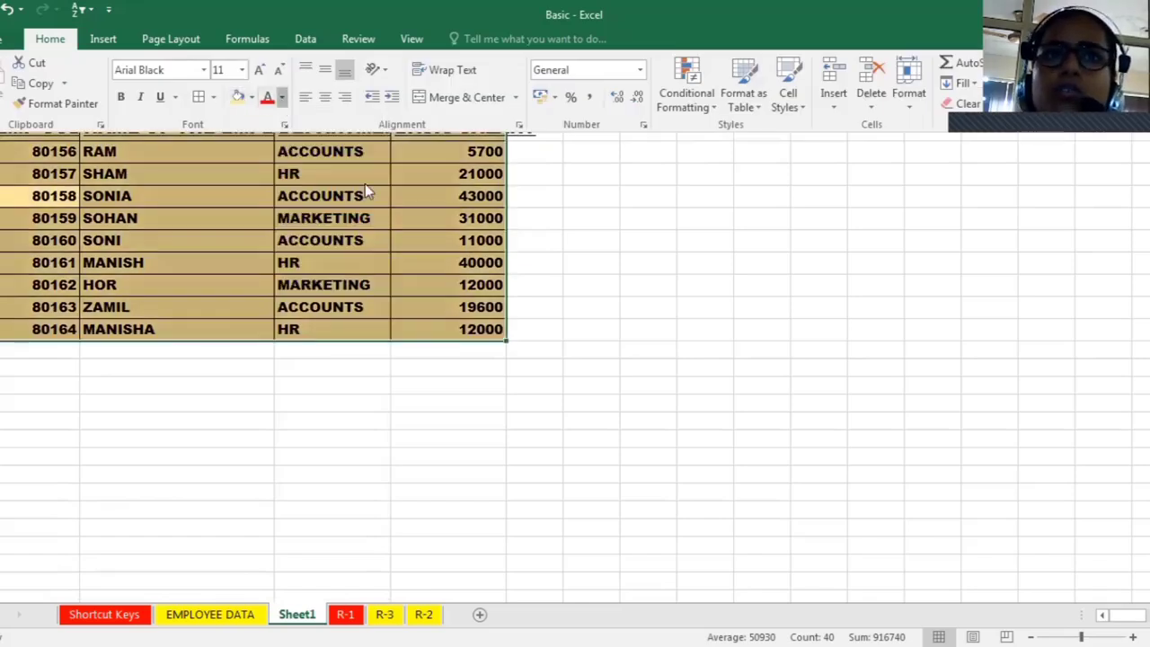
key("alt+h")
key("f")
key("c")
left_click(336, 260)
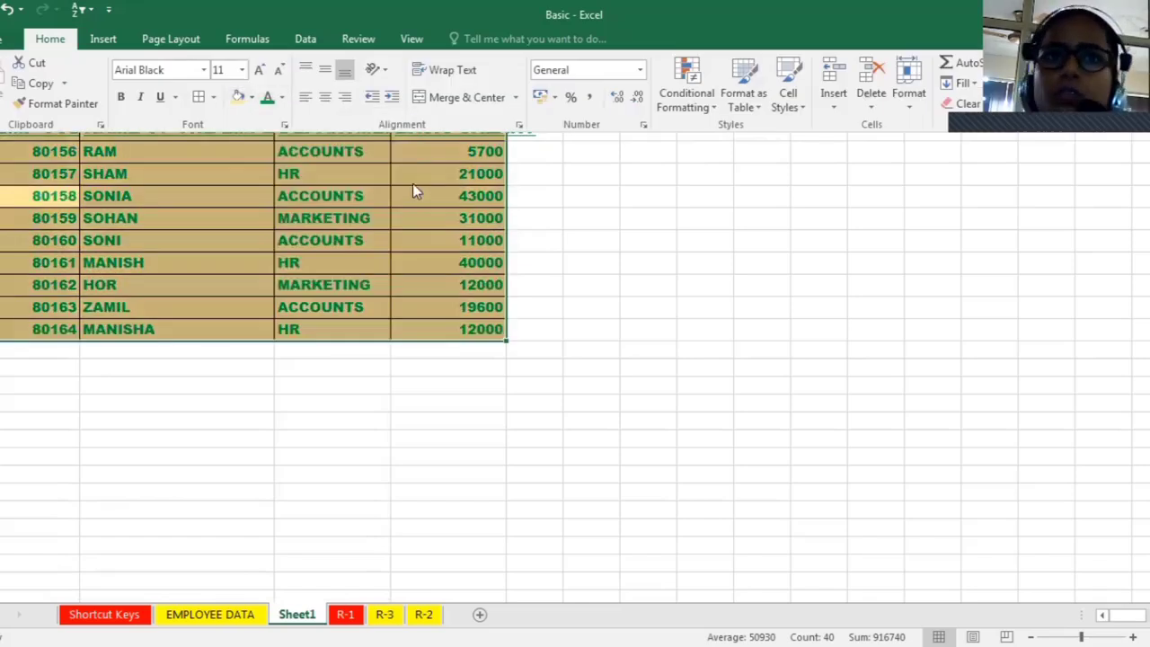
Centre the contents of all cells in the employee table A1:D10 horizontally
left_click(305, 99)
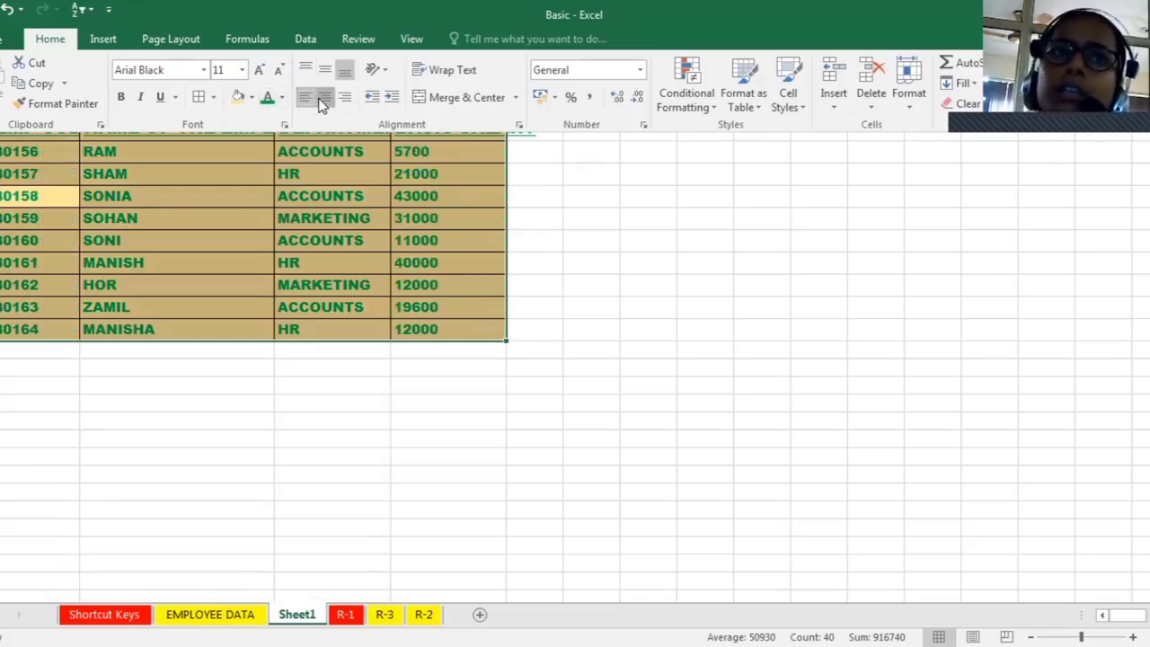
left_click(324, 99)
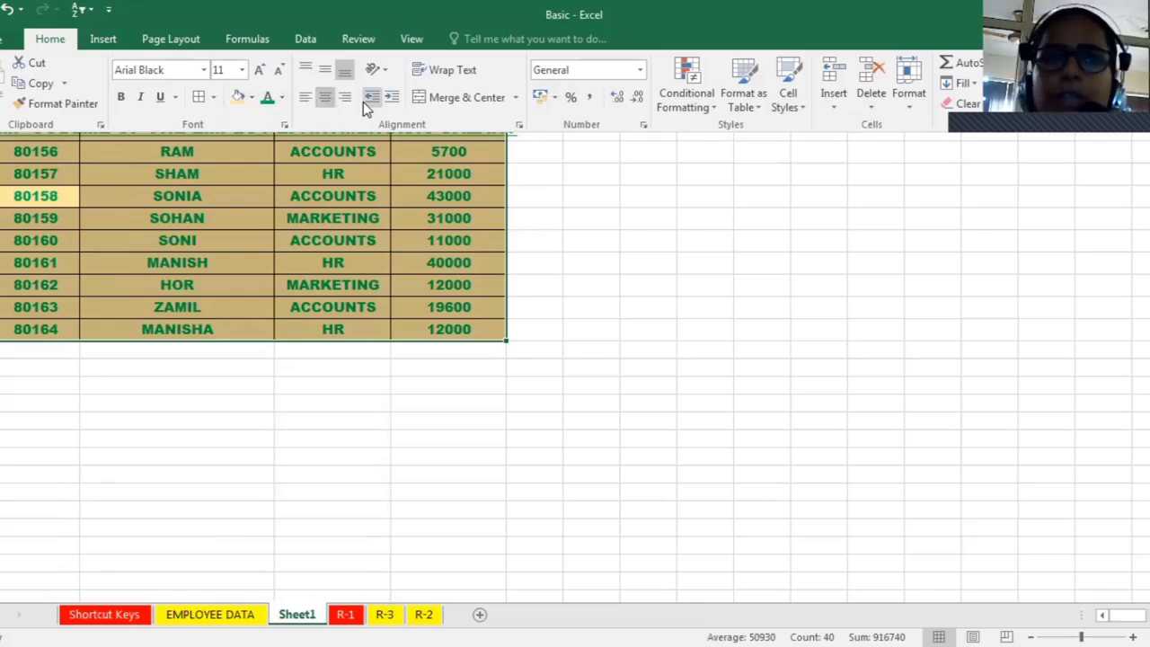
left_click(44, 218)
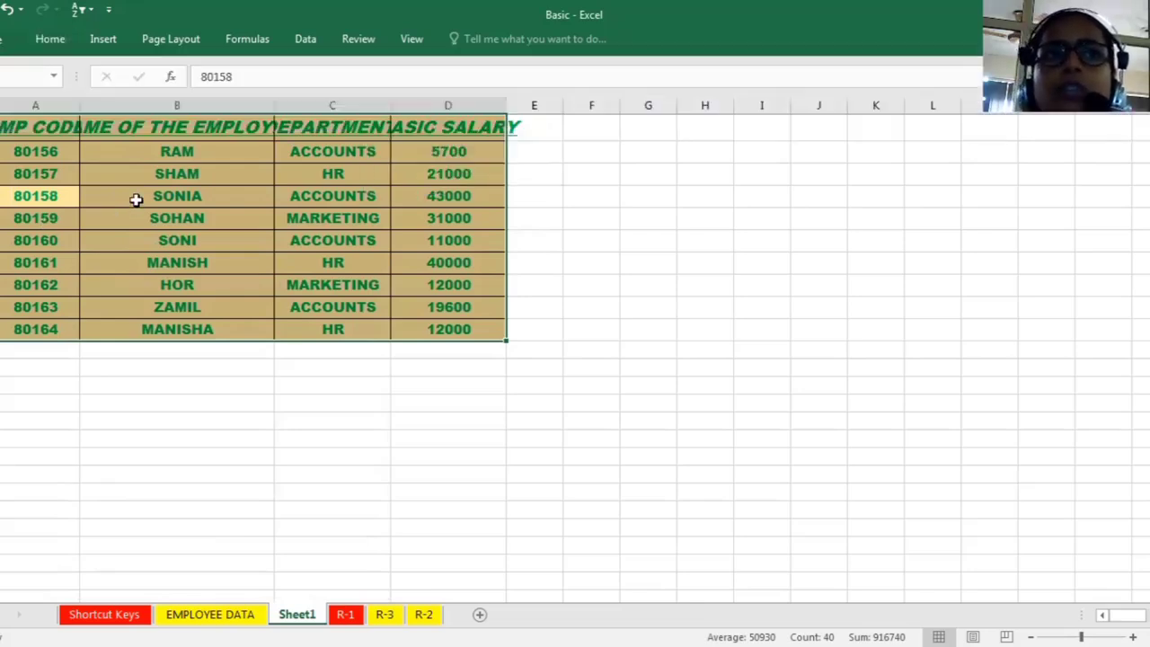
left_click(134, 197)
Auto-fit the column widths of the employee table A1:D10 to its contents
left_click_drag(64, 131, 412, 133)
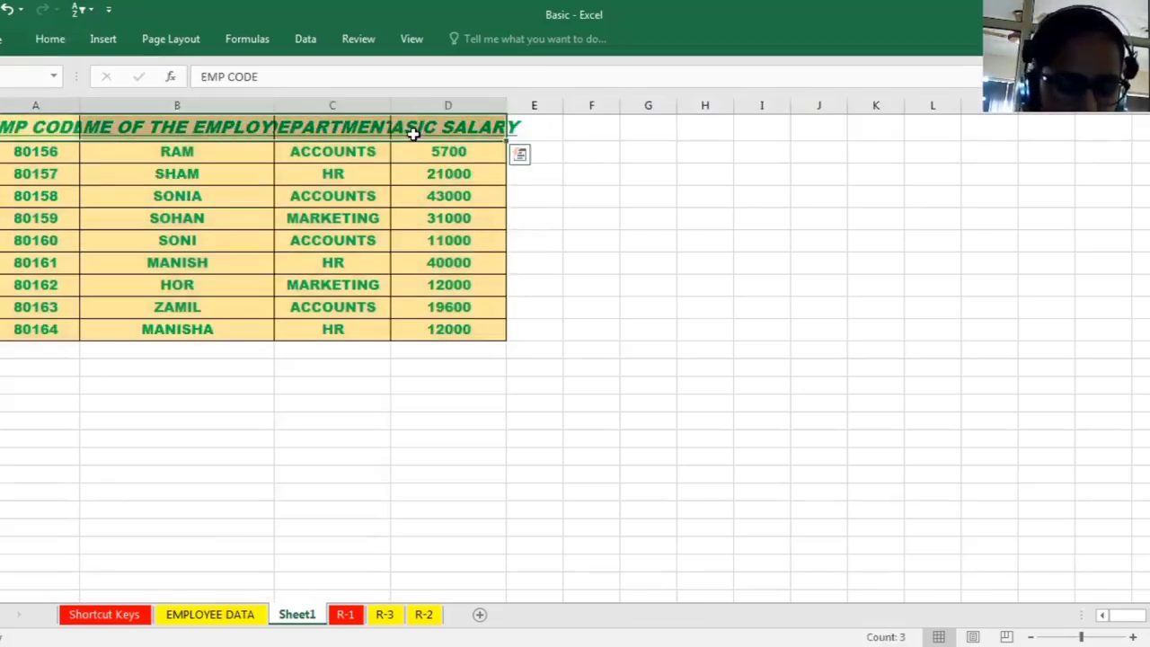
key("ctrl+shift+Down")
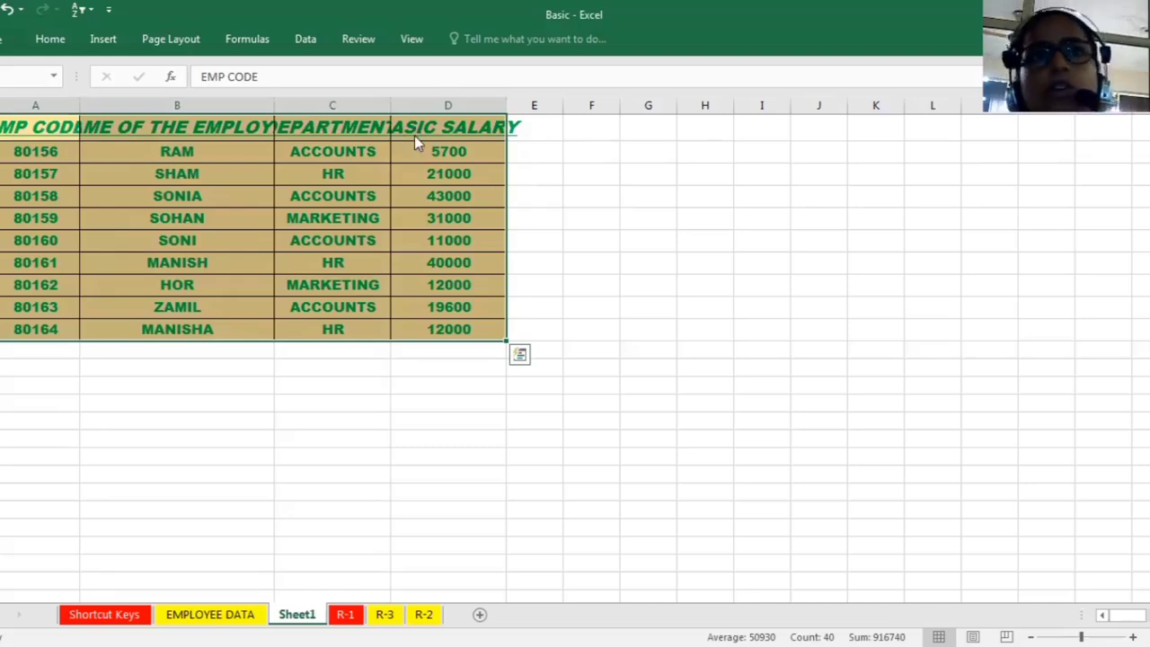
key("alt+h")
key("o")
key("i")
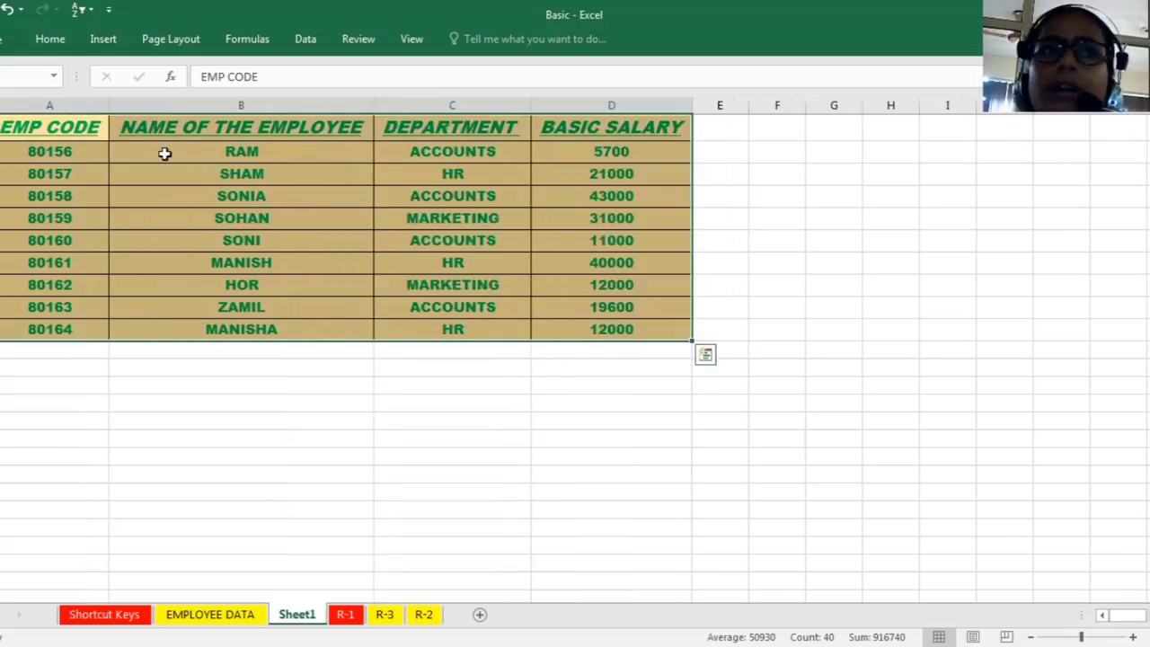
left_click(435, 151)
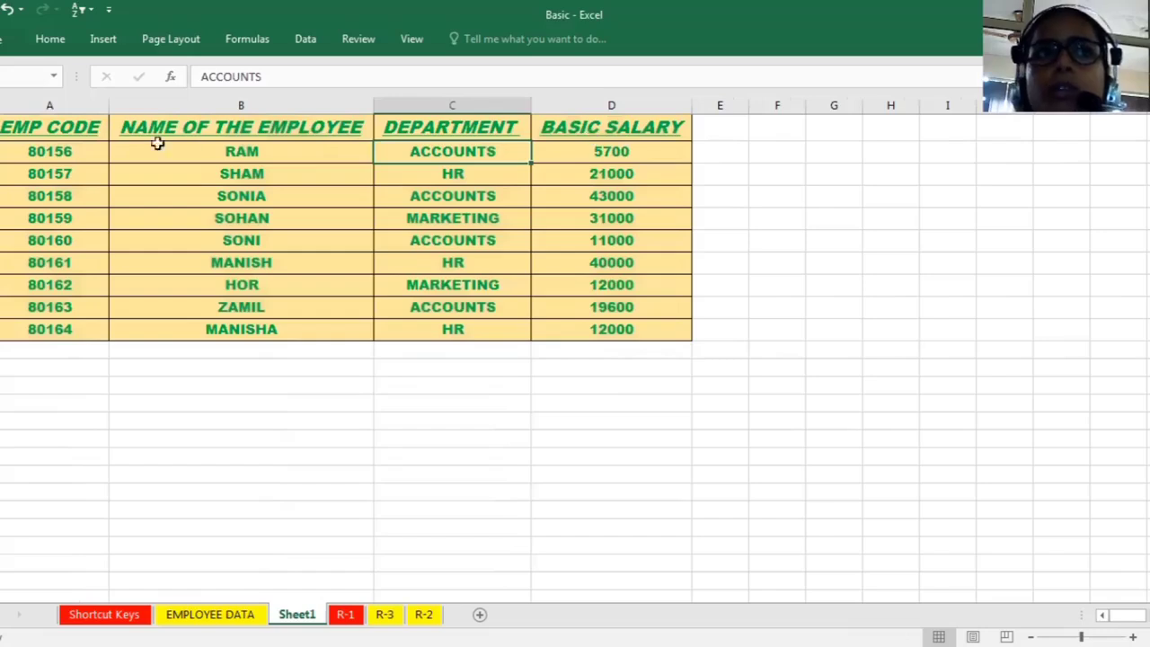
Select the entire heading row 1 and the entire row 5 in turn
left_click(21, 126)
key("shift+space")
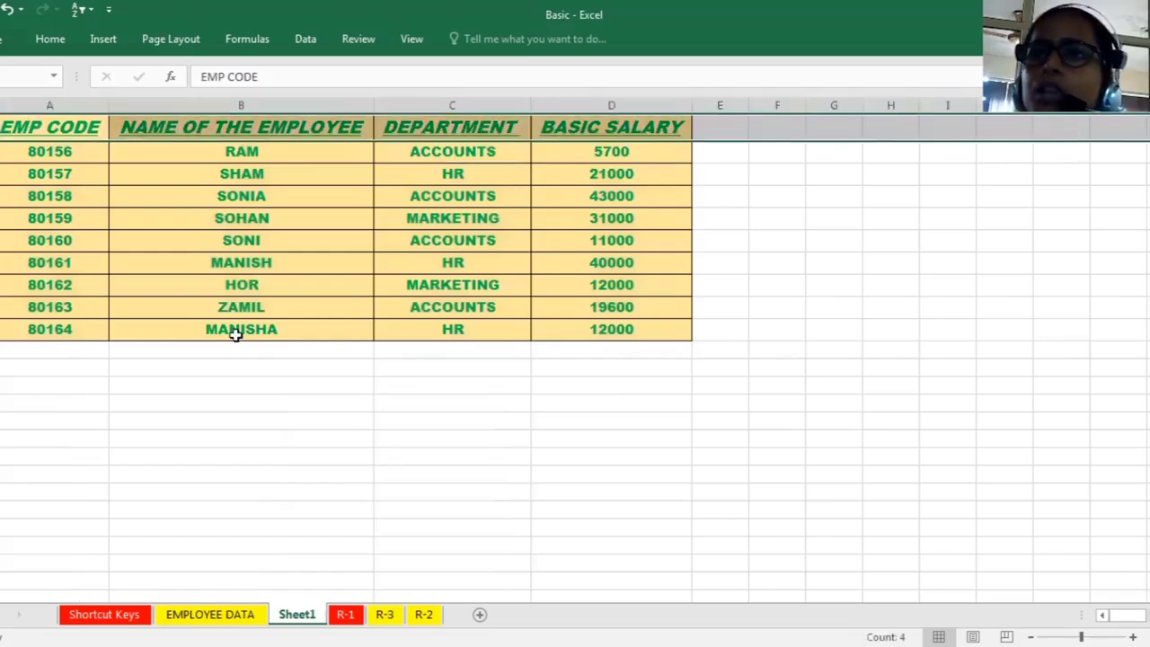
left_click(238, 329)
left_click(1, 218)
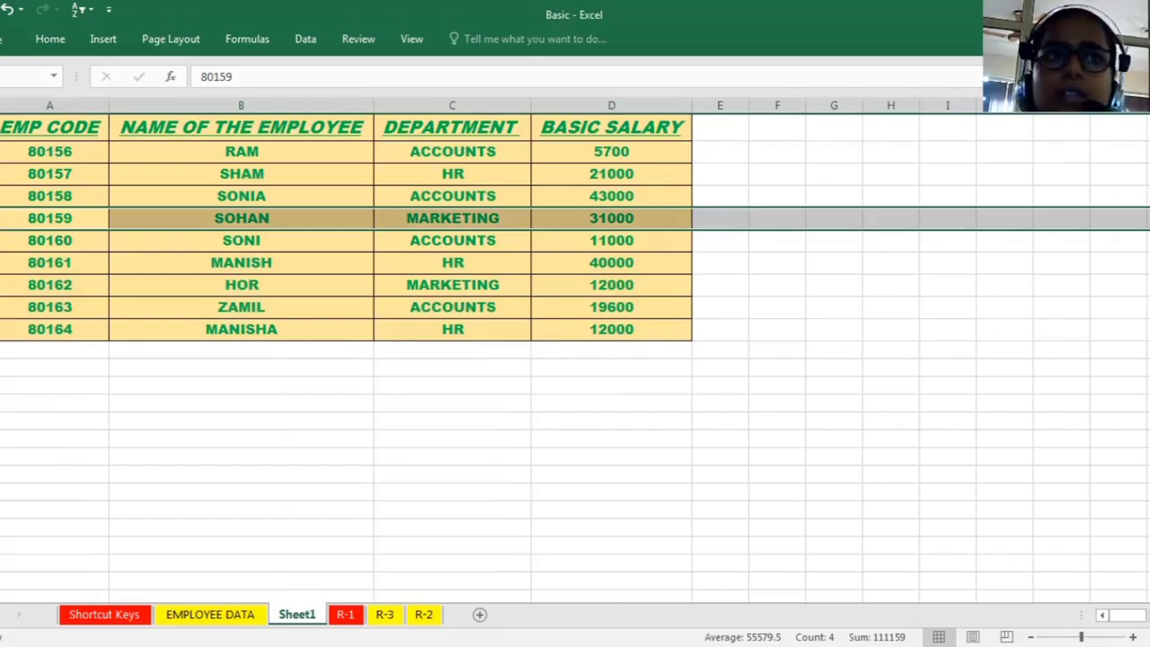
Insert an entire row above the table headings
left_click(43, 118)
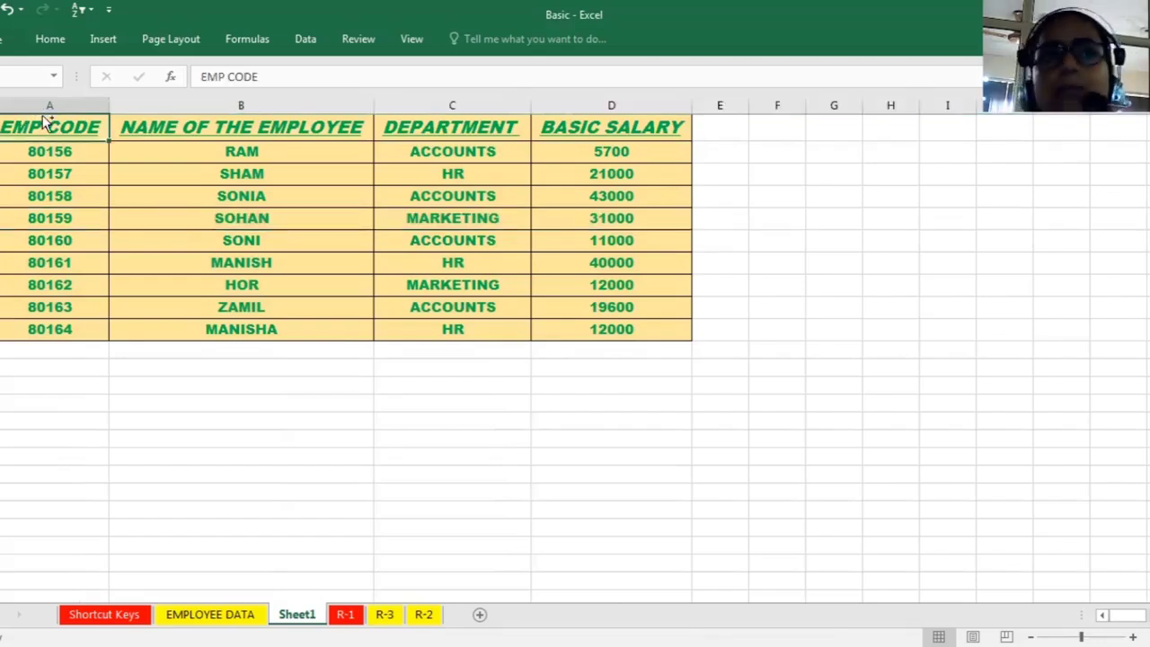
key("ctrl+shift+equal")
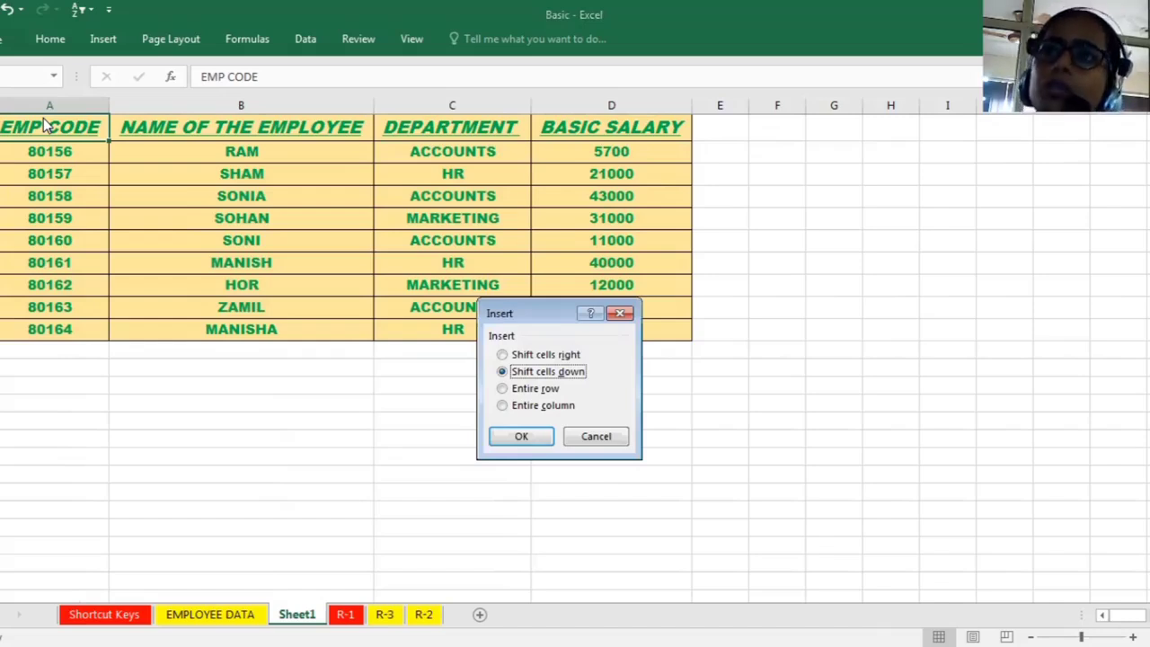
key("r")
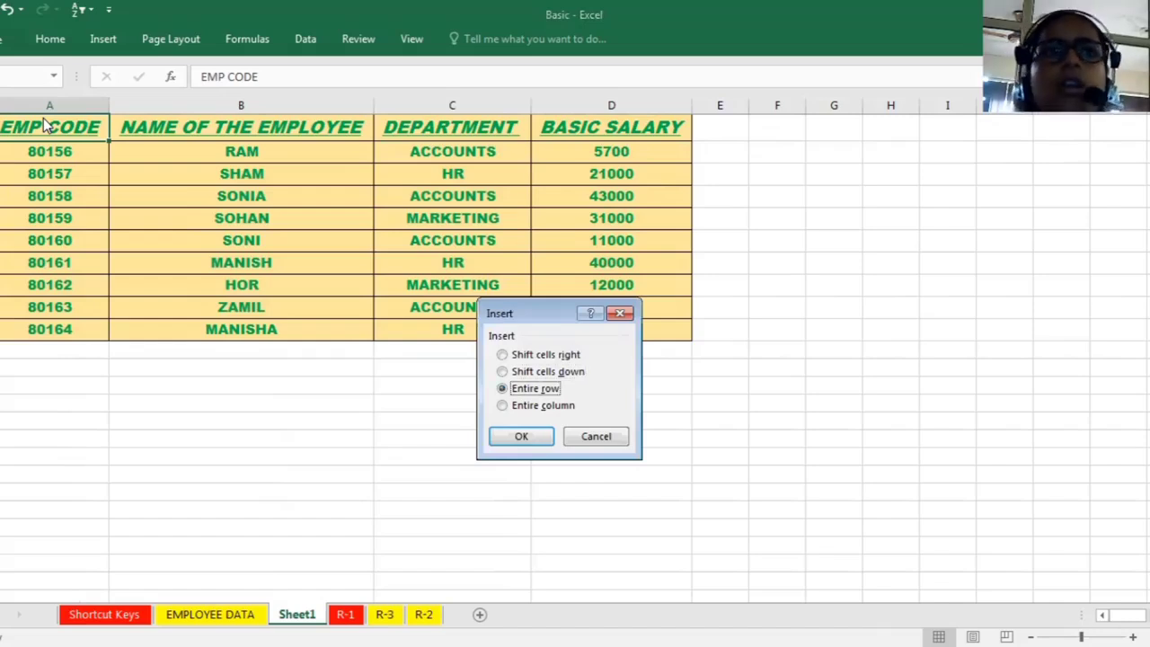
key("Return")
Merge and centre the blank cells A1:D1 above the headings and enter the title EMPLOYEE DATA
left_click_drag(92, 123, 688, 118)
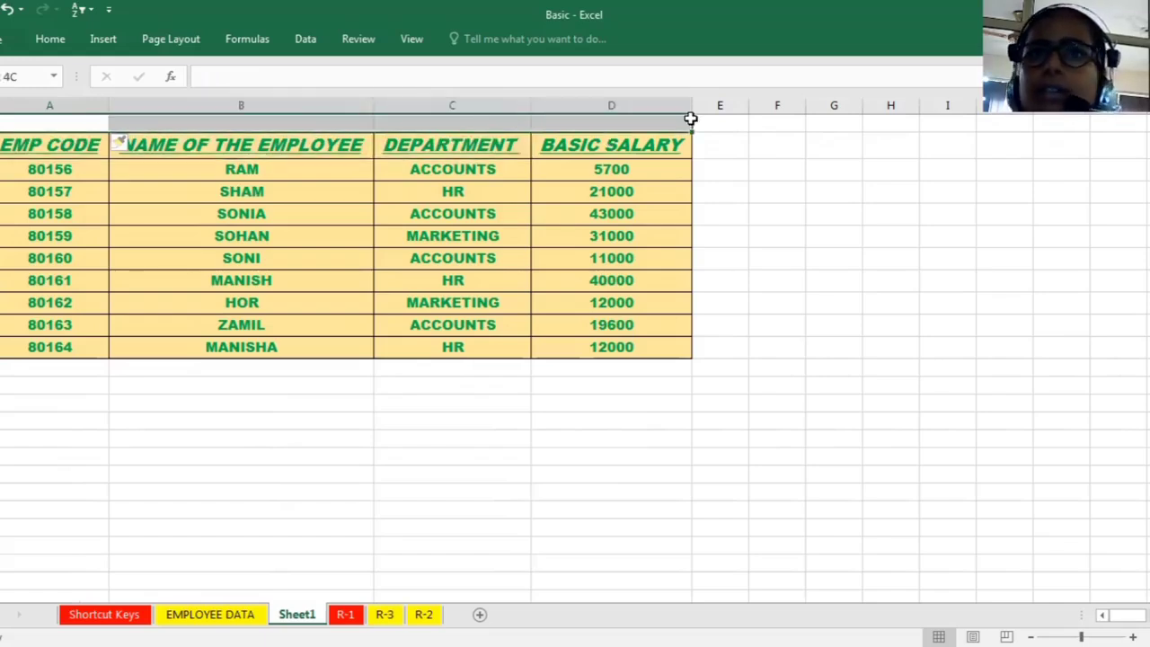
left_click(49, 42)
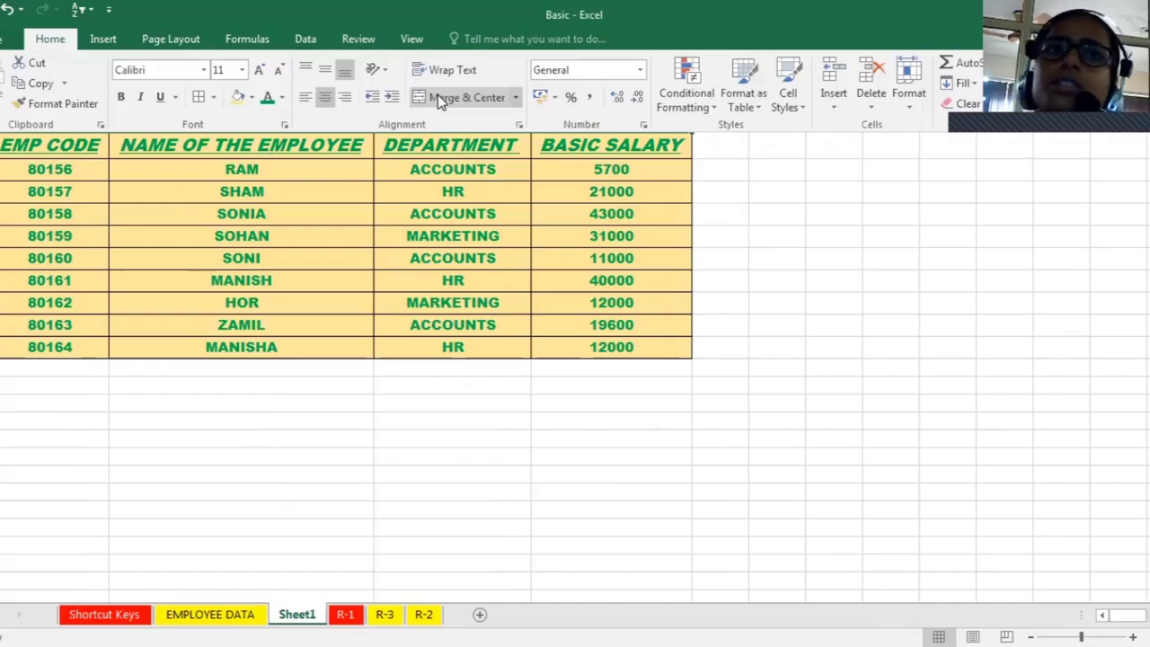
left_click(440, 237)
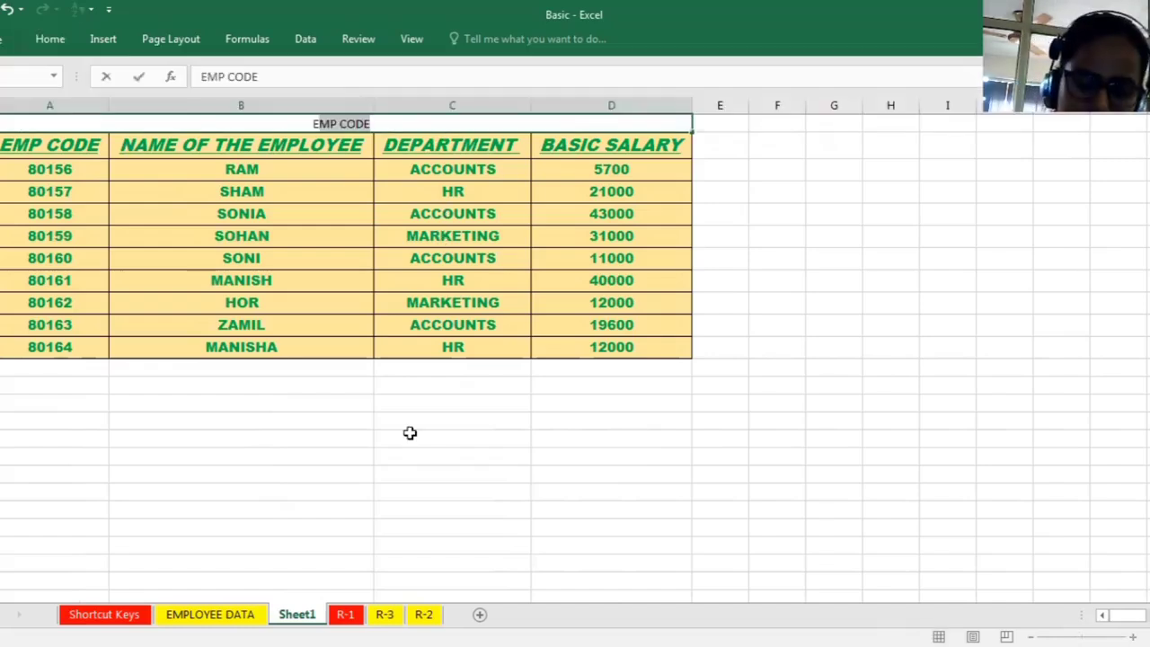
type("EMPLOYEE")
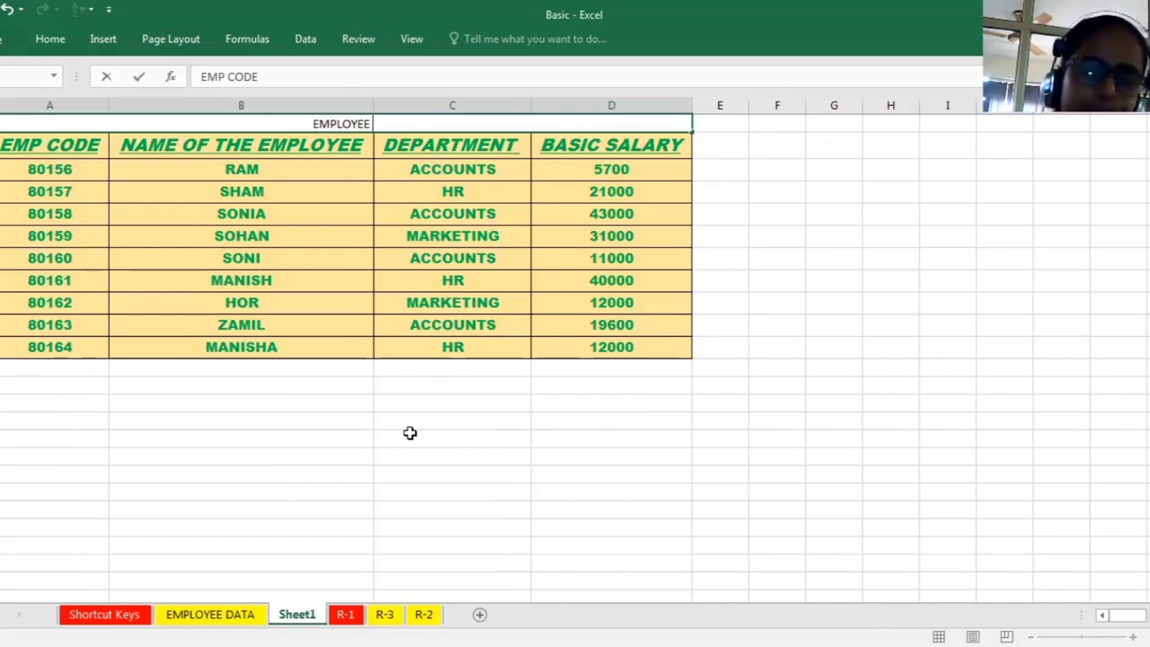
type(" DATA")
key("Return")
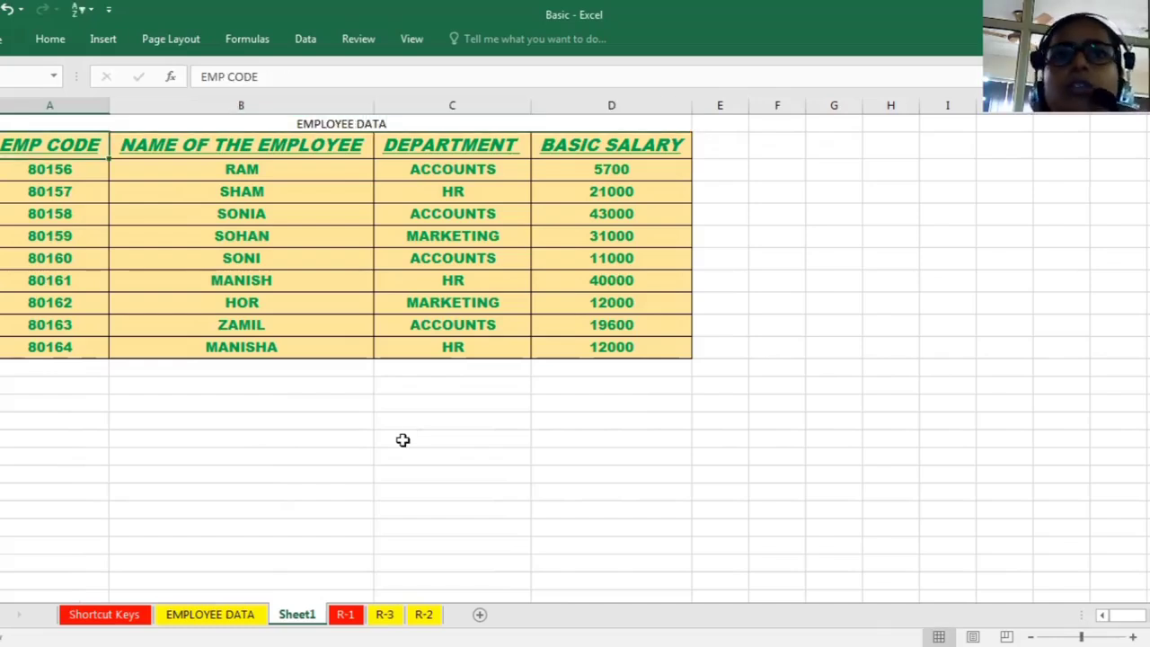
left_click(392, 126)
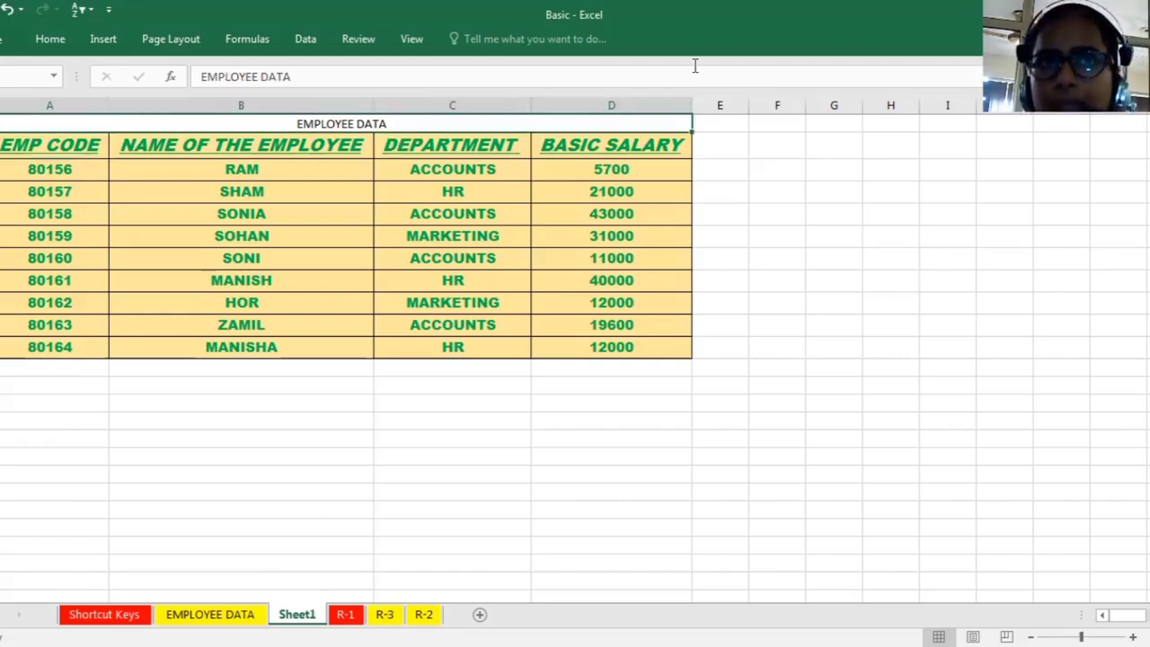
left_click(546, 210)
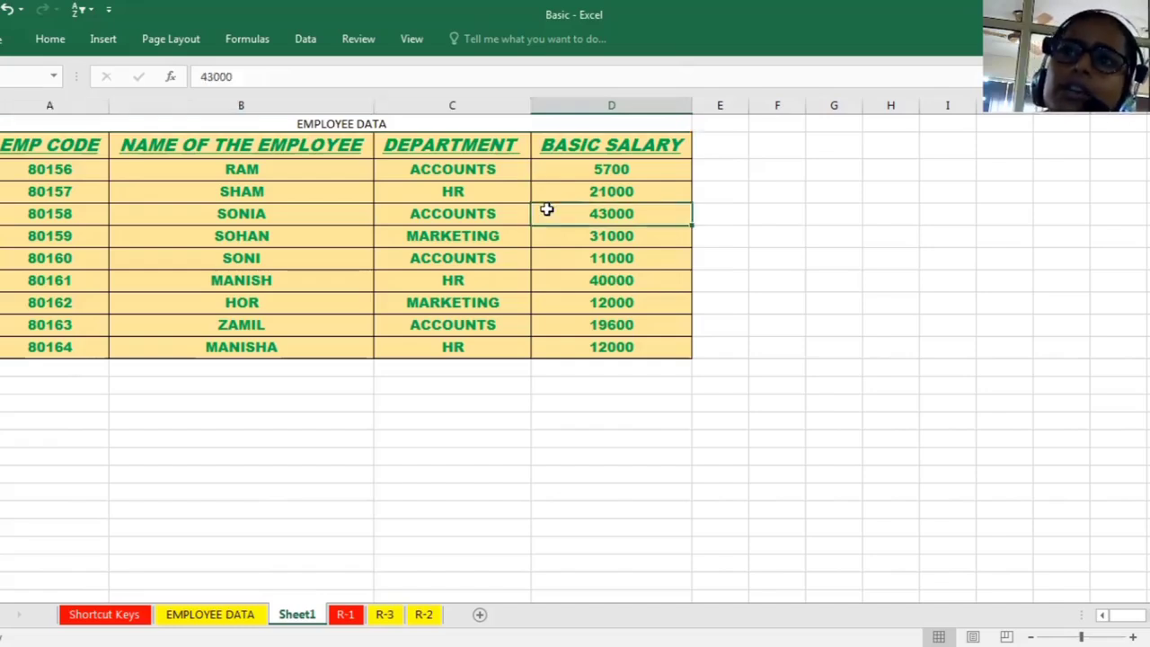
left_click(526, 146)
left_click(407, 160)
left_click(409, 125)
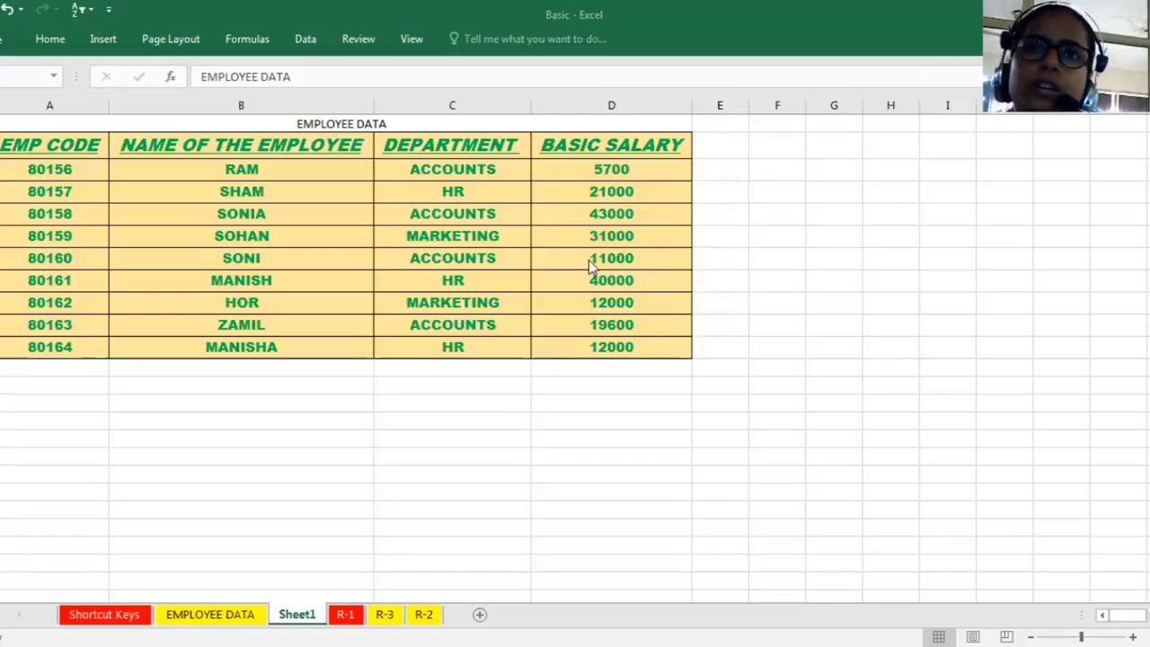
left_click(419, 343)
left_click(616, 236)
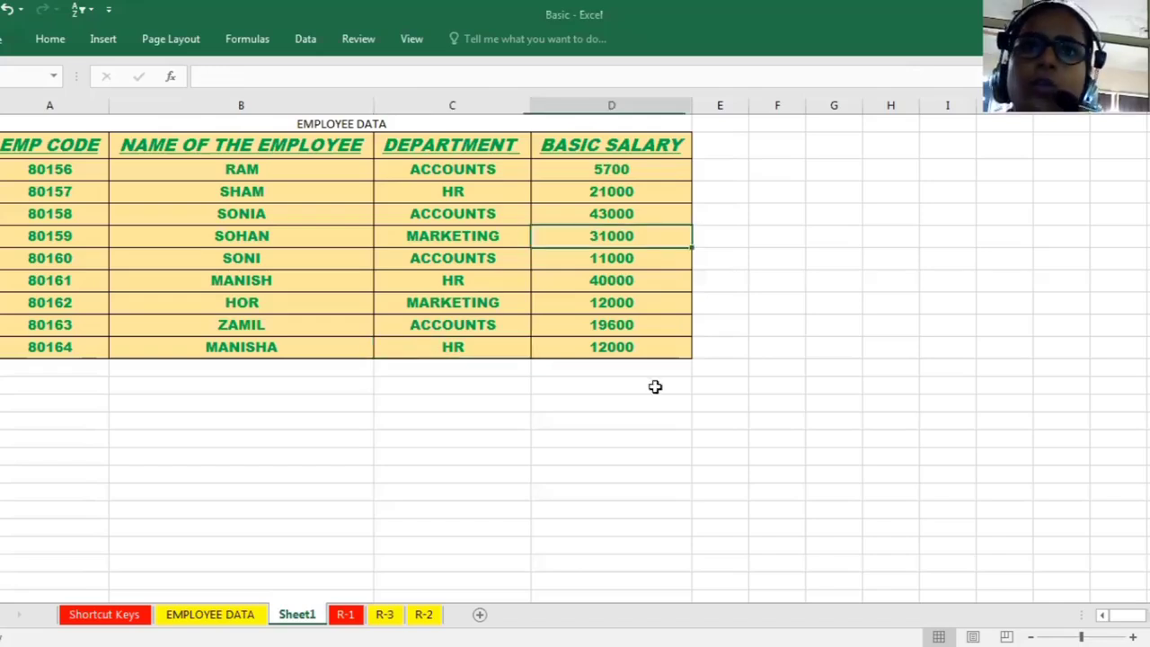
left_click(655, 387)
left_click(476, 419)
left_click(353, 363)
left_click(358, 326)
left_click(487, 305)
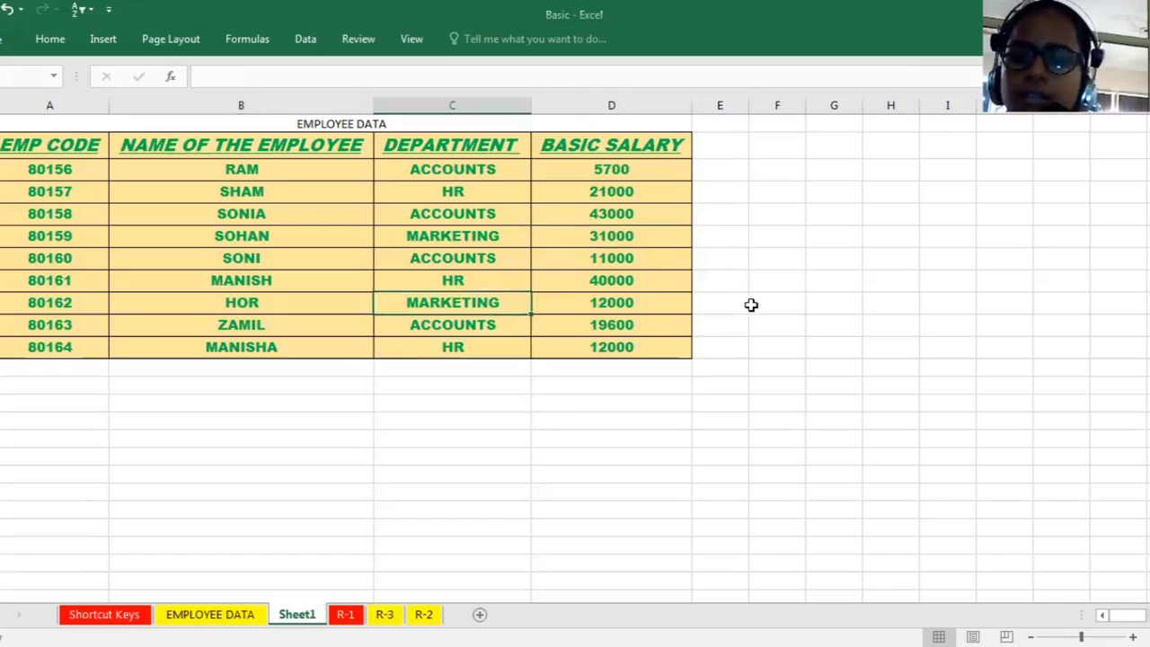
left_click(751, 305)
left_click(703, 398)
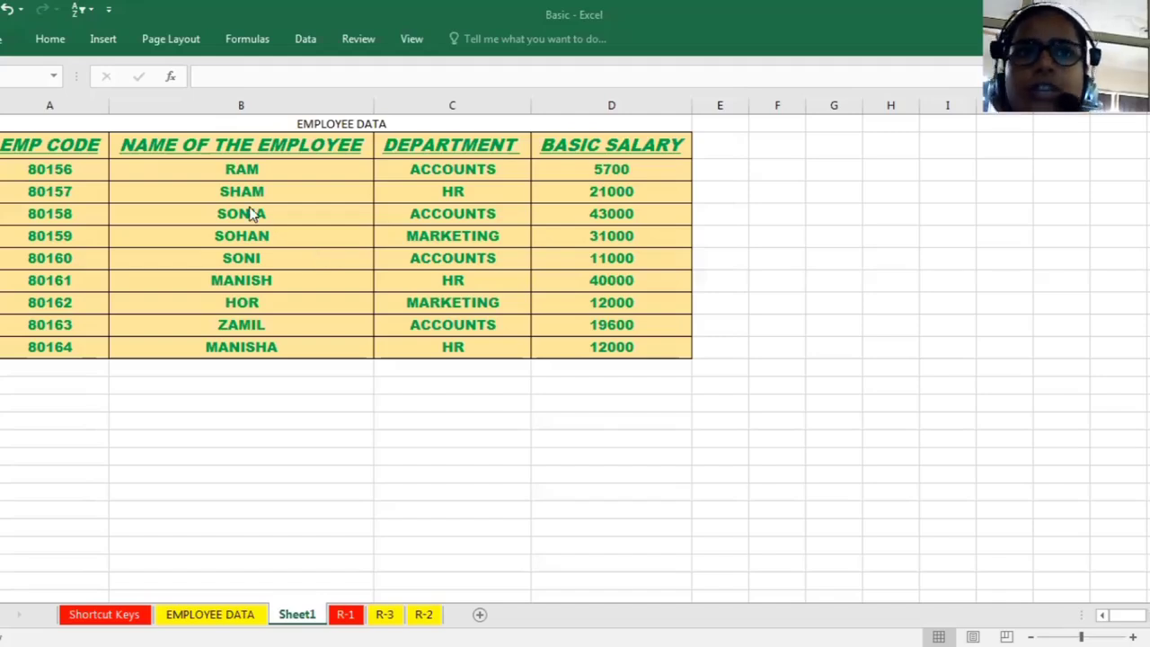
left_click(255, 171)
left_click(287, 281)
left_click(666, 286)
left_click(672, 212)
left_click(670, 192)
left_click(453, 367)
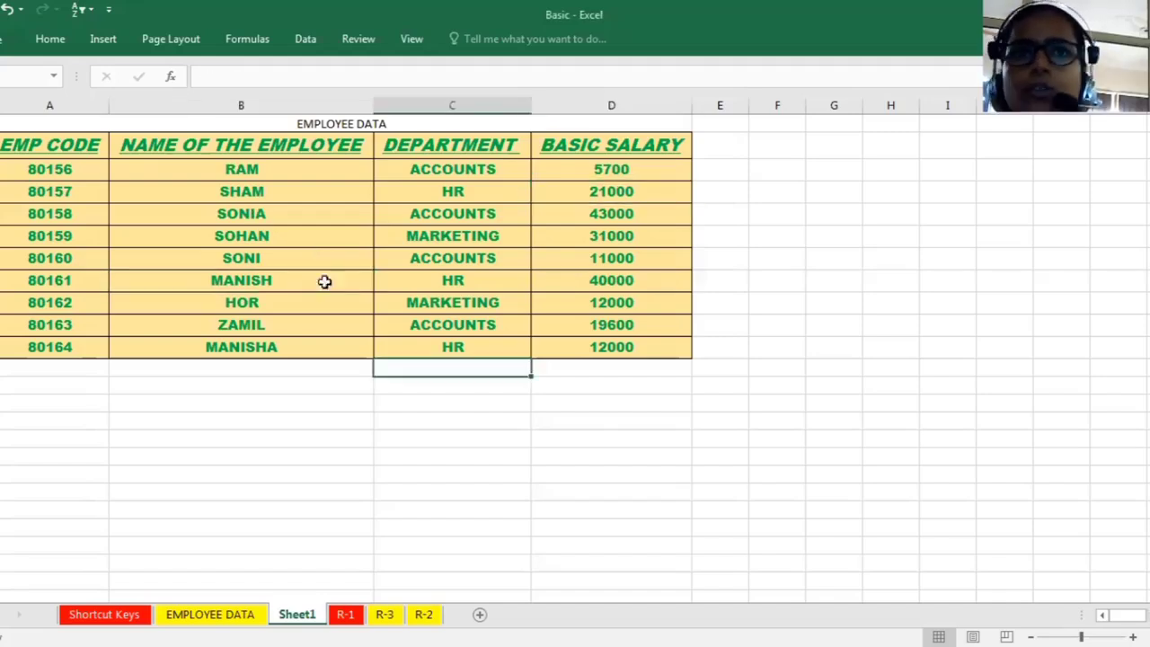
left_click(241, 213)
left_click_drag(241, 170, 665, 368)
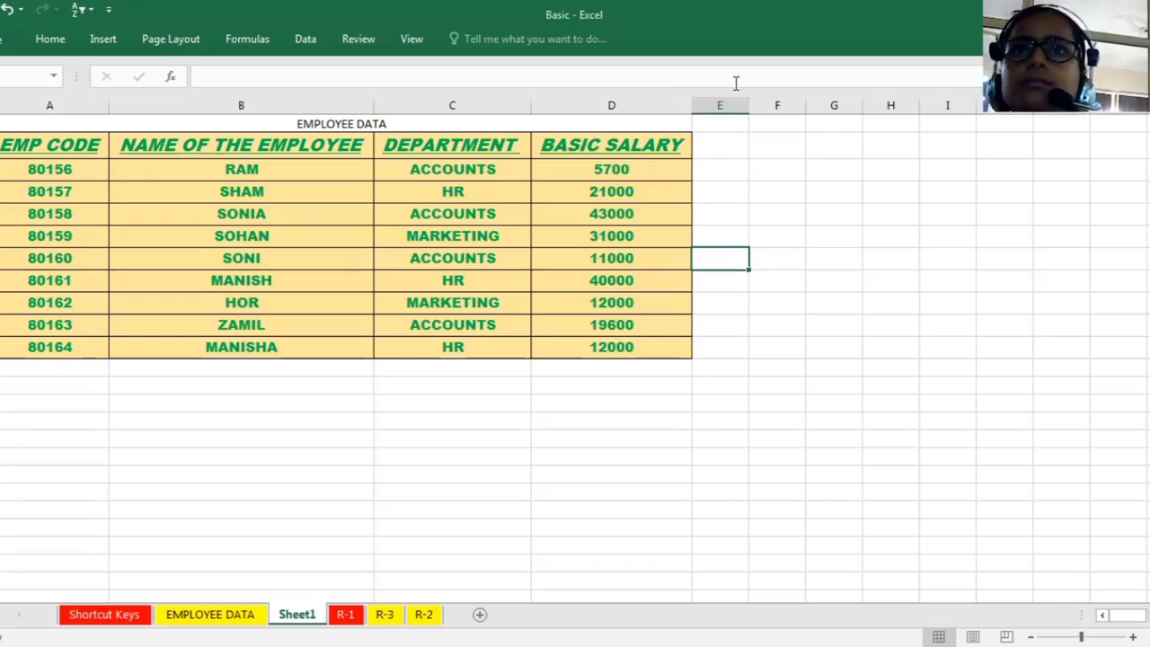